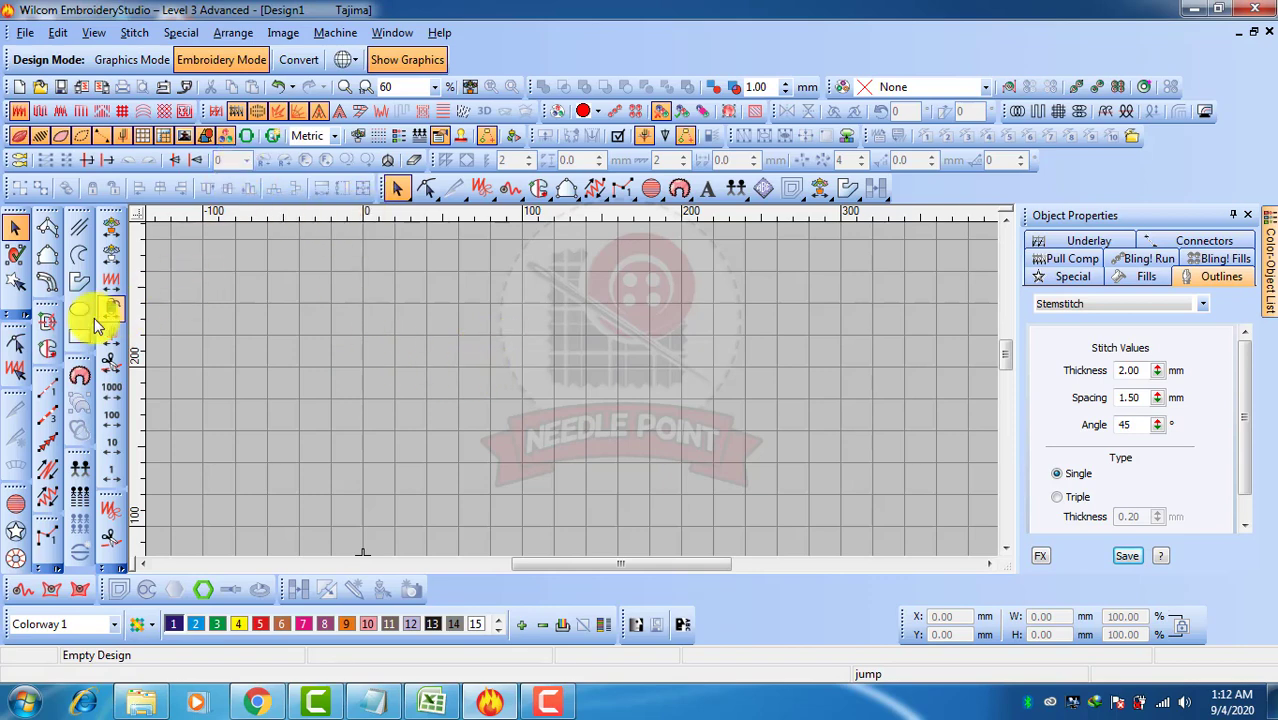
Draw a small square about 19 mm wide with the Rectangle tool
left_click(78, 337)
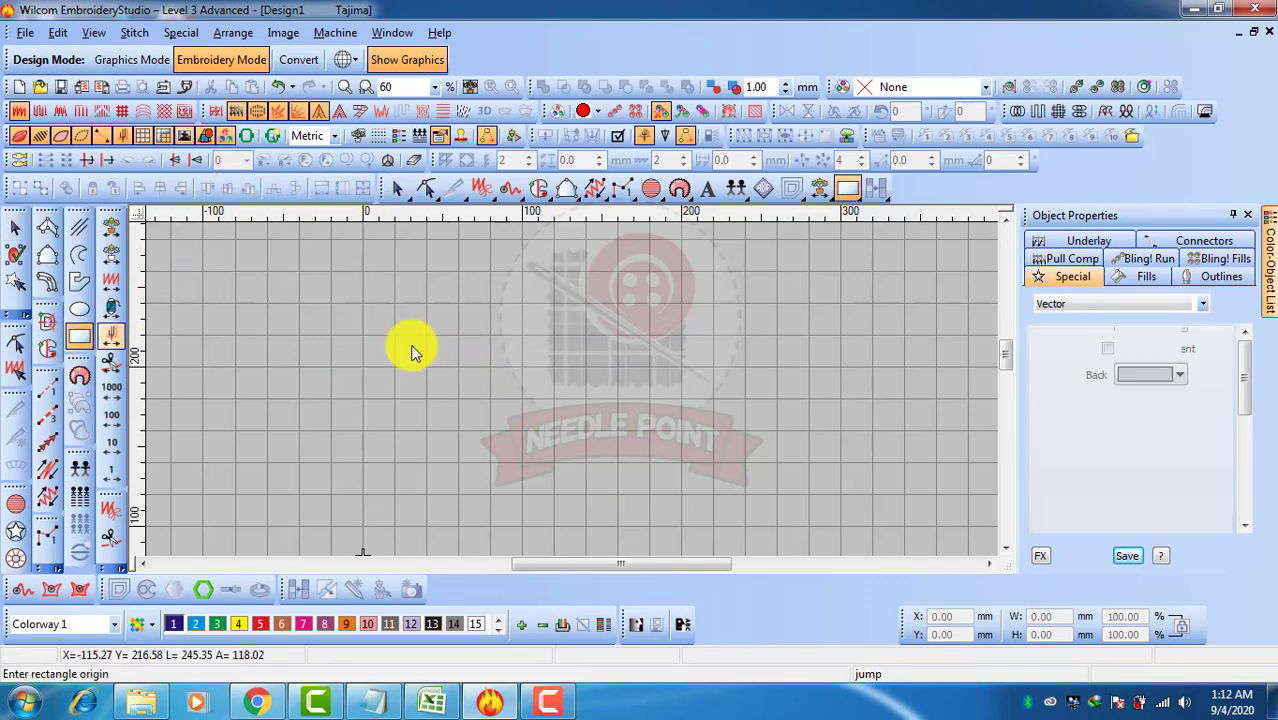
left_click(502, 307)
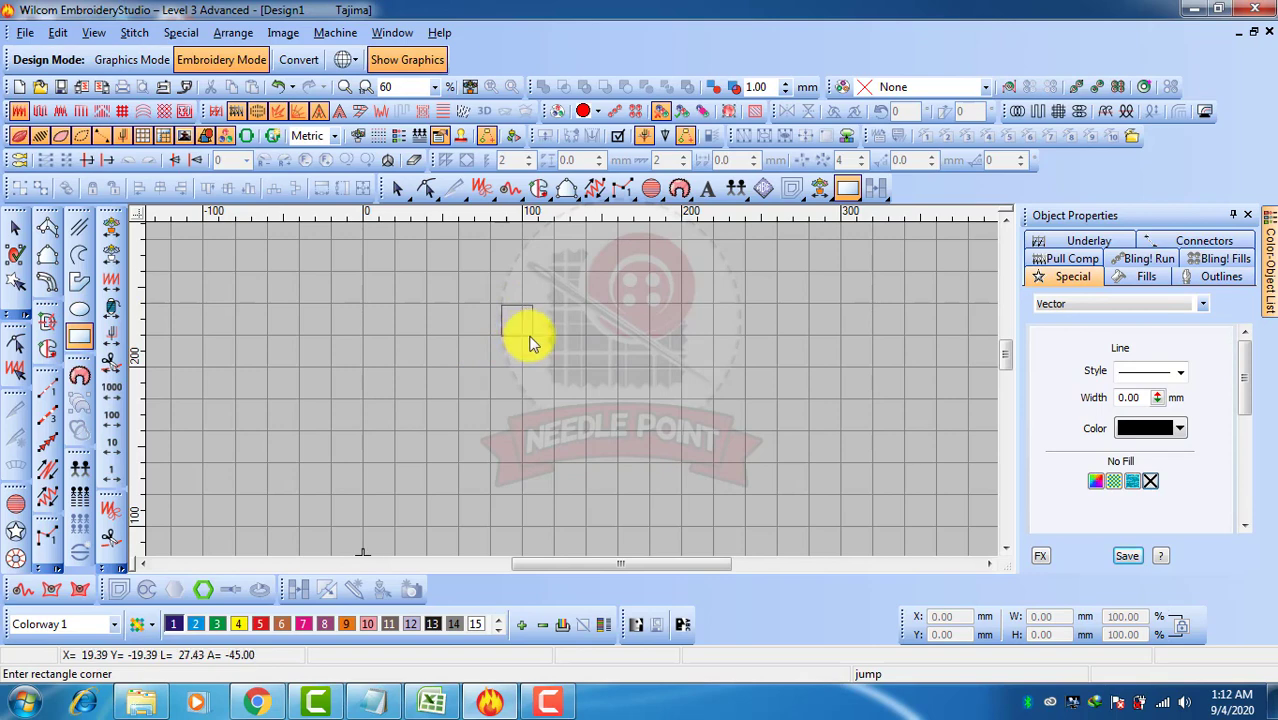
left_click(531, 343)
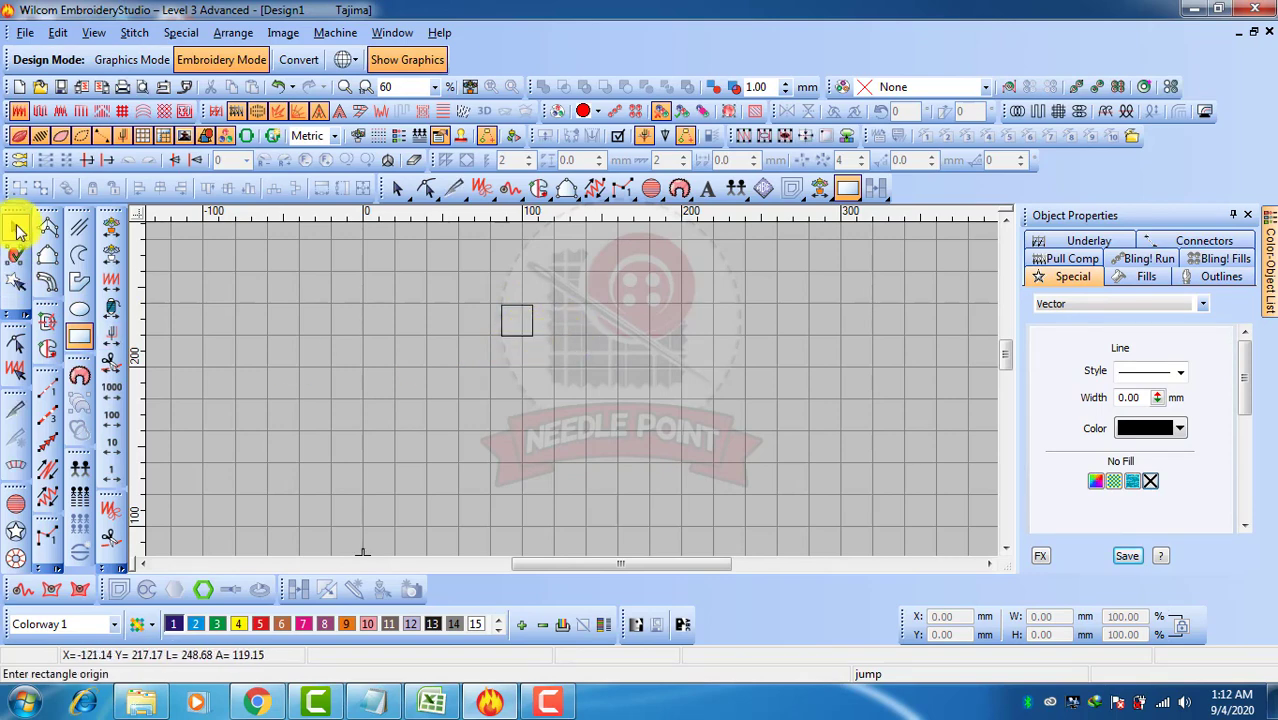
left_click(15, 227)
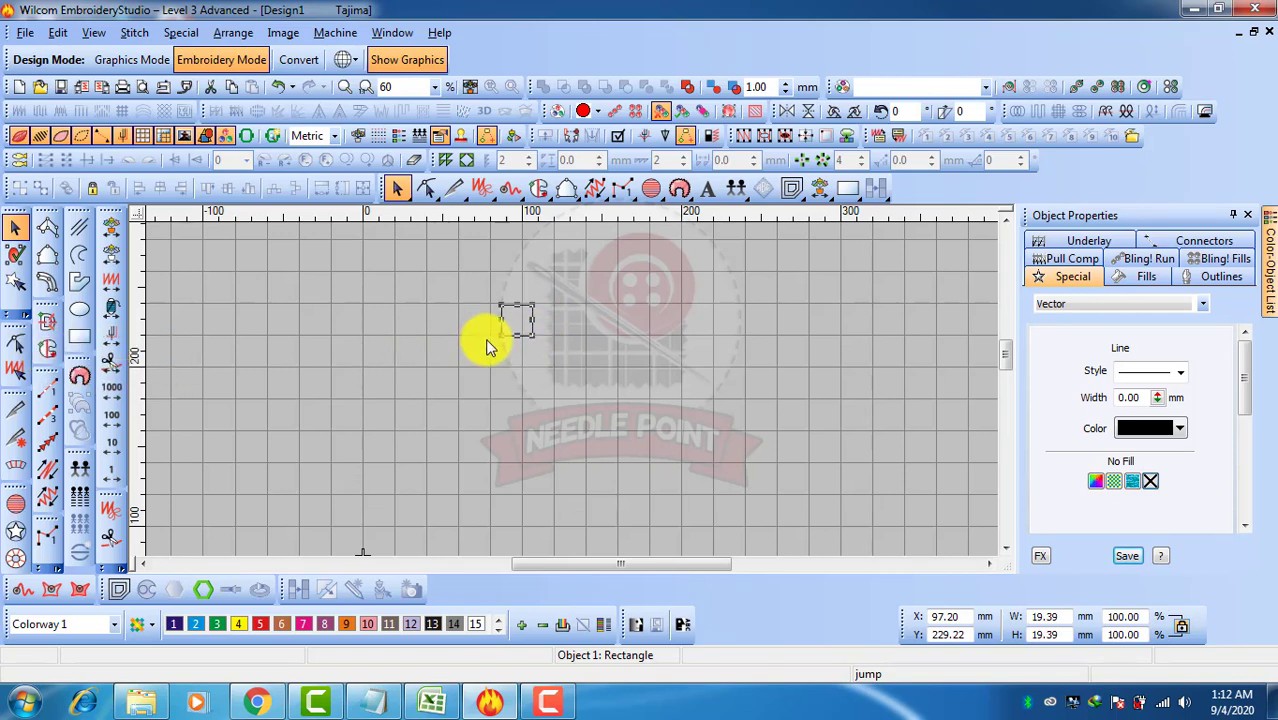
Rotate the square 45° and convert it into a Complex Fill with a horizontal stitch angle
left_click(861, 114)
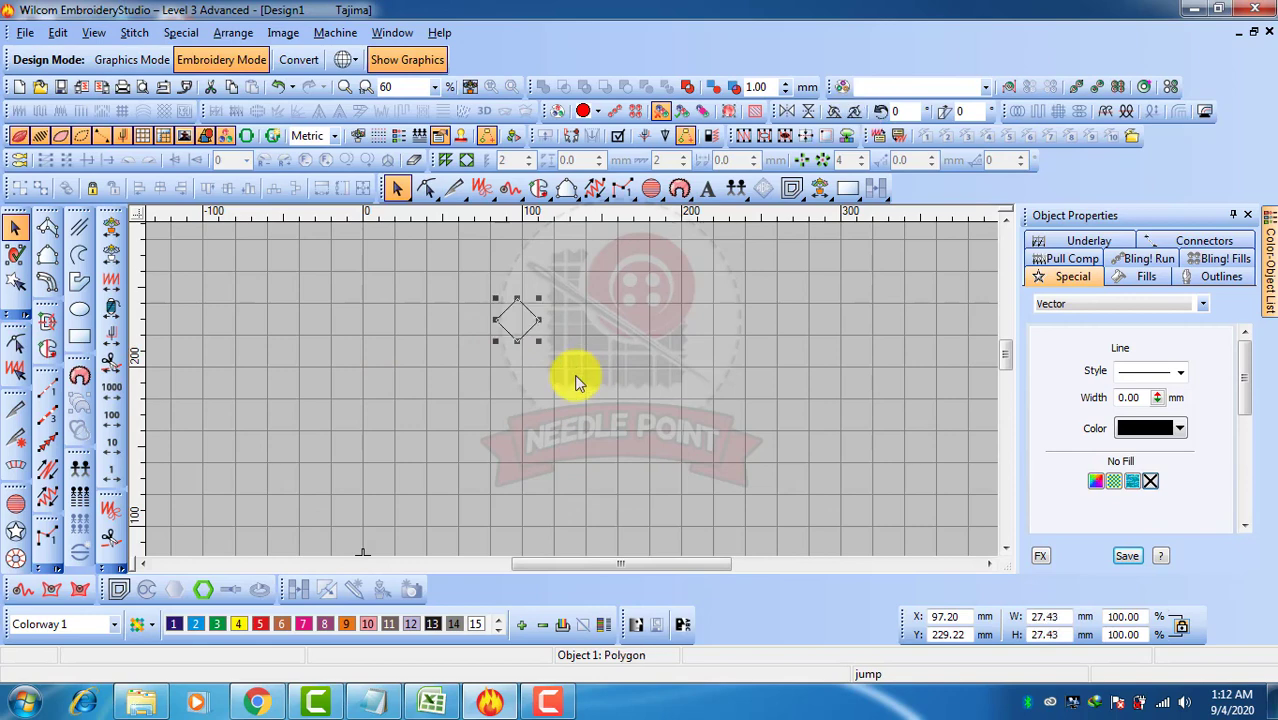
left_click(46, 347)
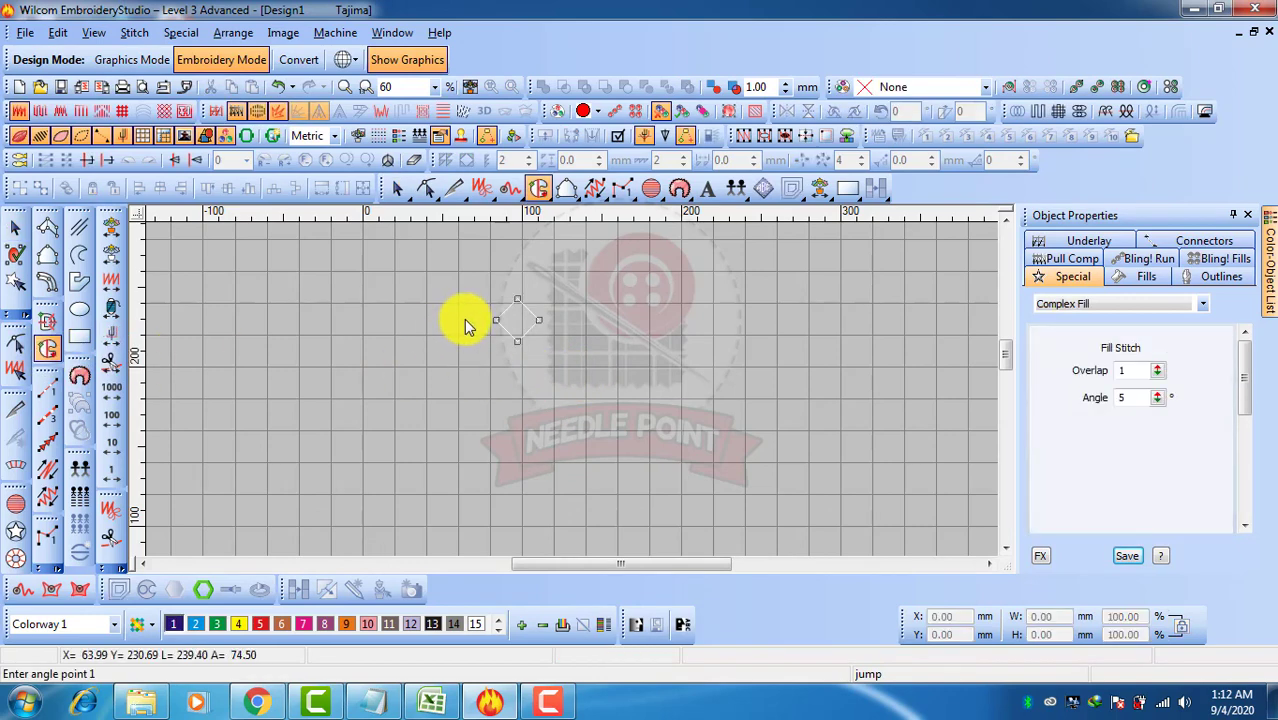
left_click(464, 320)
left_click(630, 322)
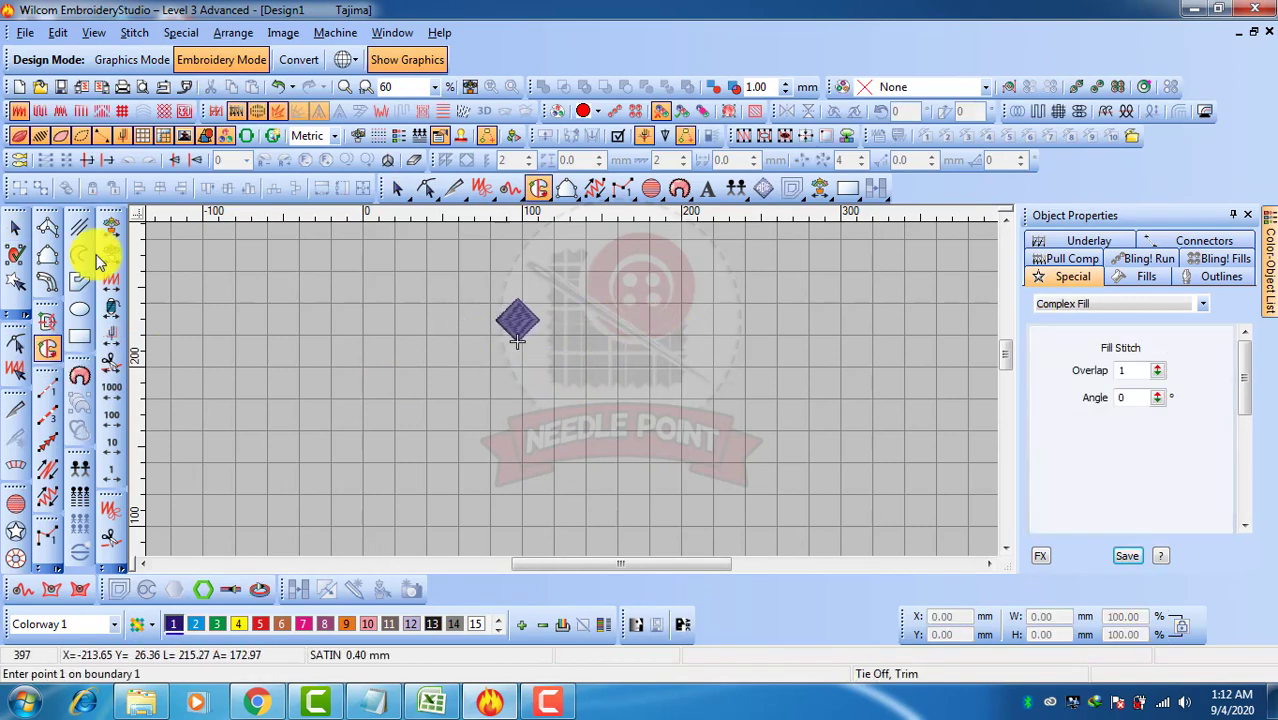
left_click(15, 228)
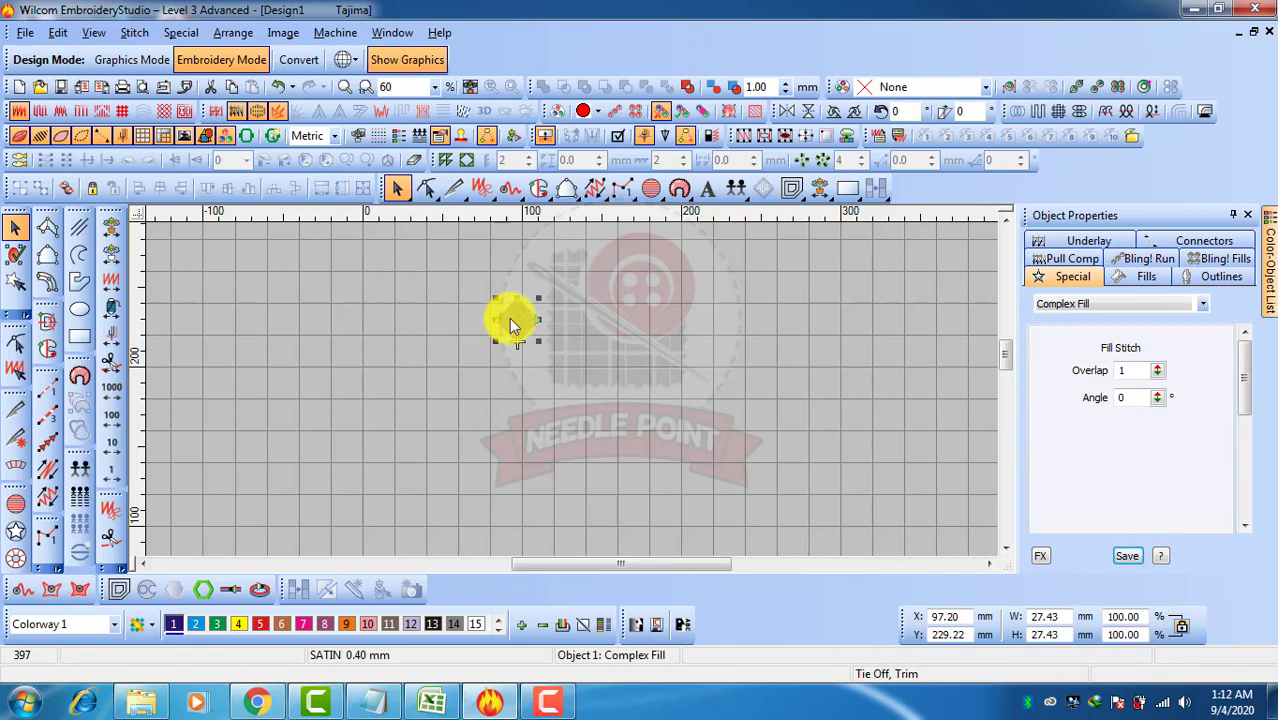
Scale the filled diamond down to about 7.8 mm wide
scroll(509, 318, "up", 2)
left_click_drag(690, 310, 556, 357)
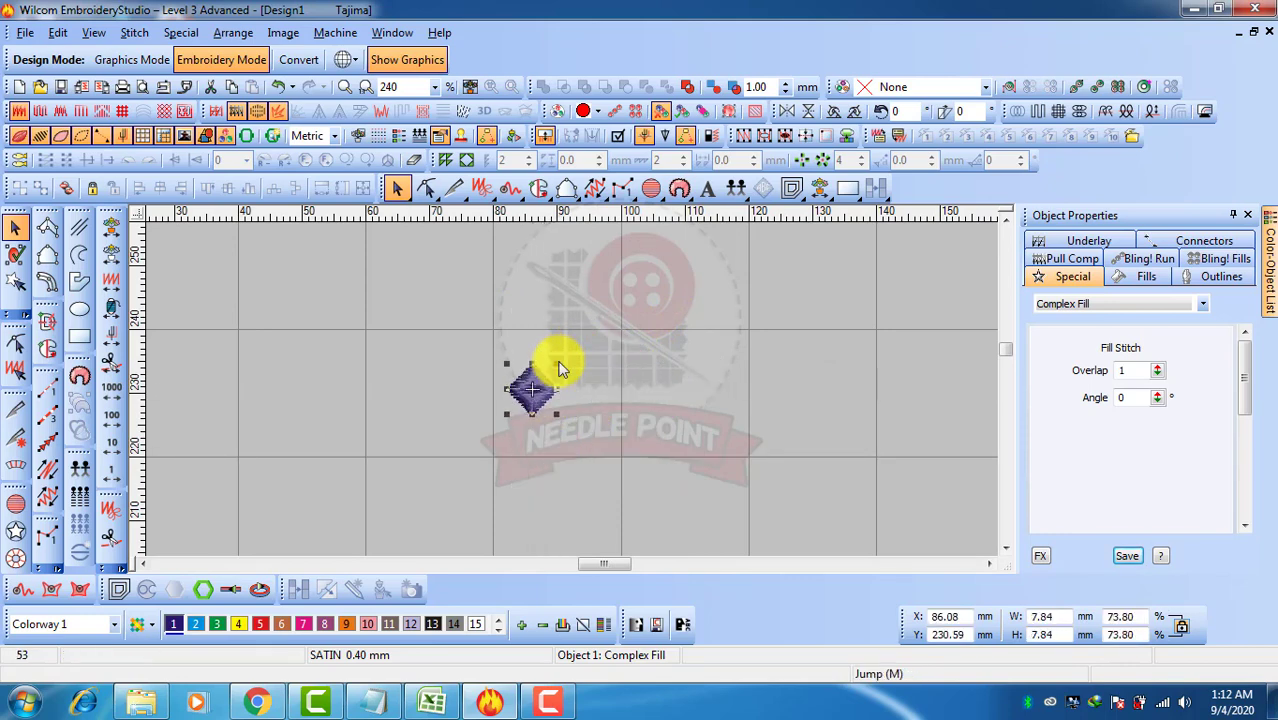
key("z")
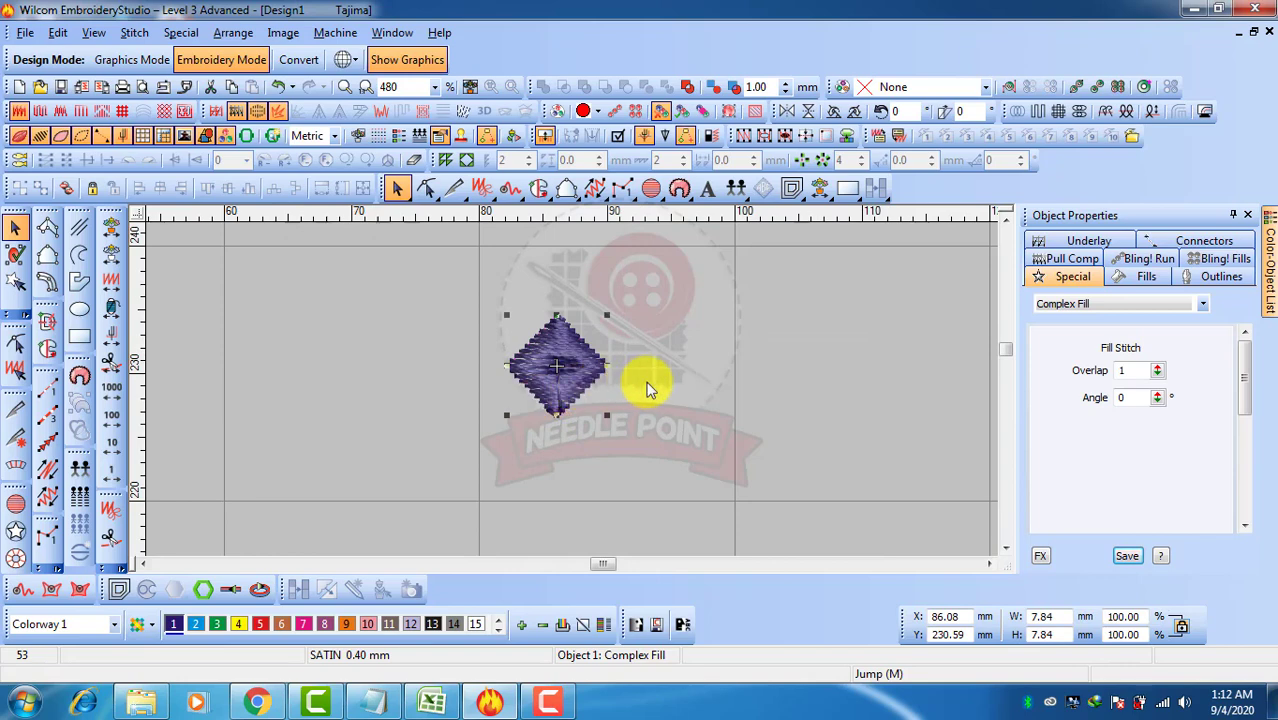
left_click(650, 379)
left_click(571, 382)
left_click(655, 379)
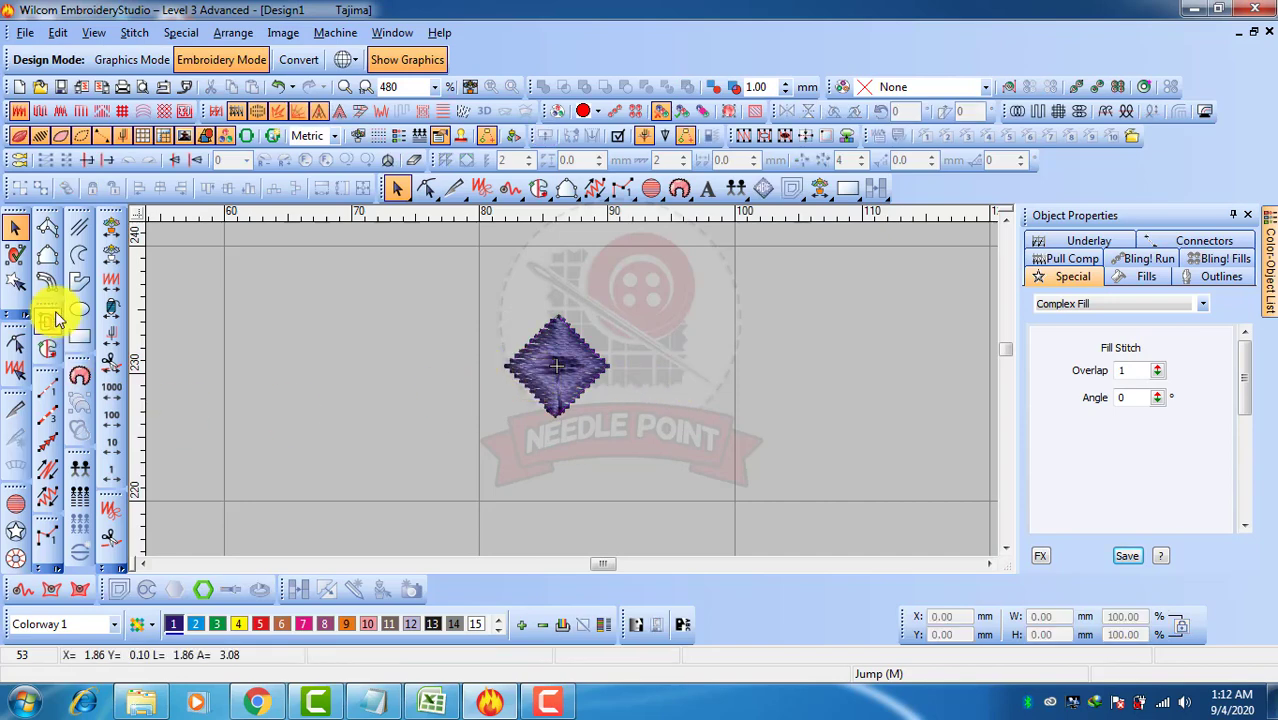
Draw a horizontal reference line about 120 mm long above the diamond
left_click(79, 231)
scroll(427, 321, "down", 1)
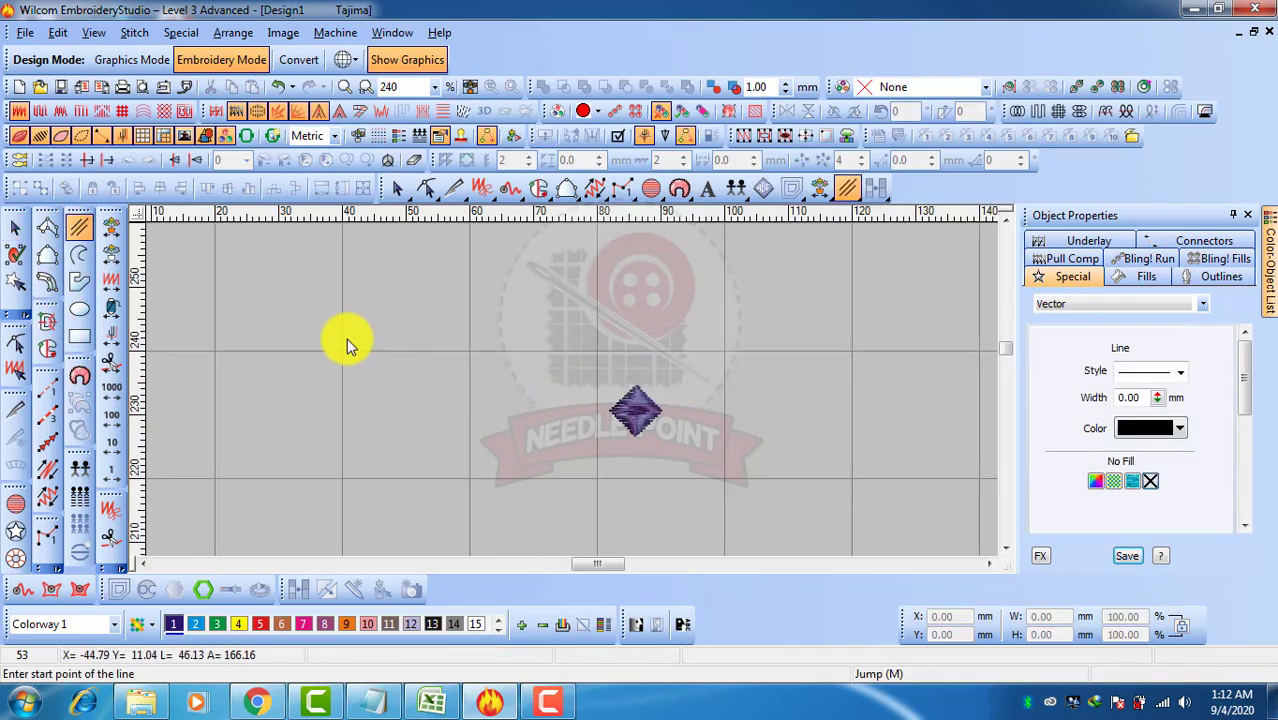
left_click(307, 320)
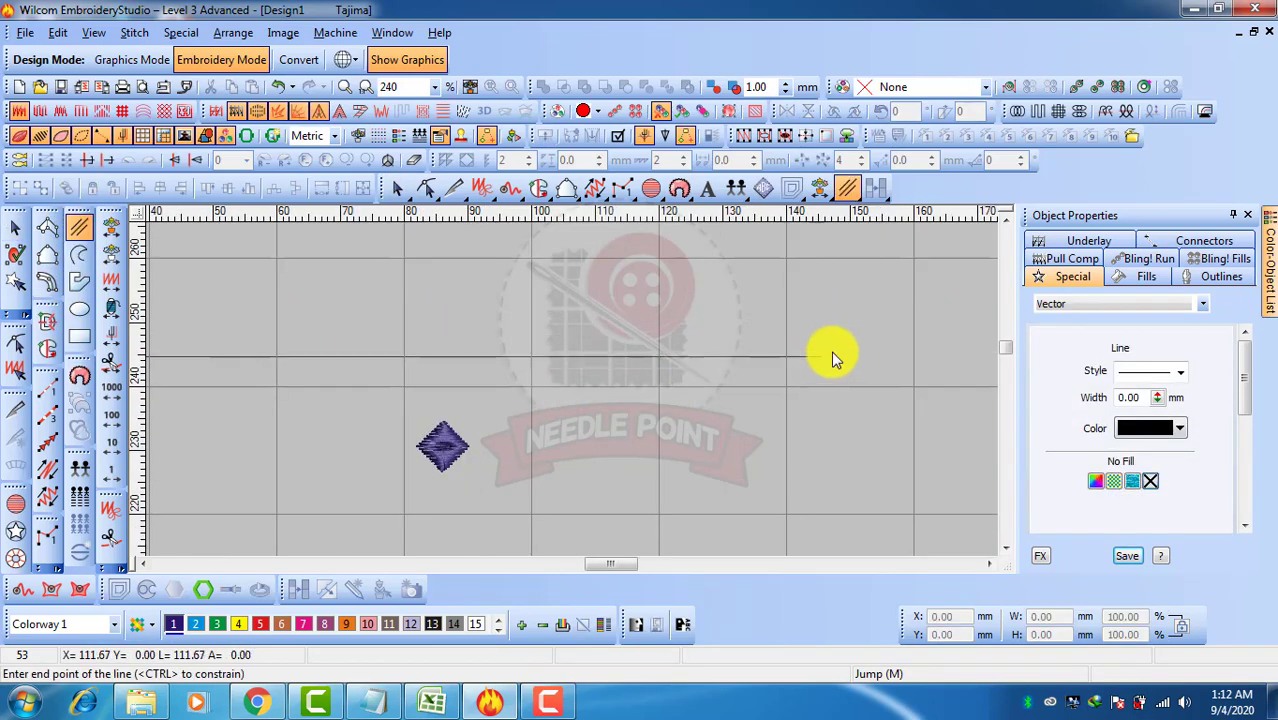
left_click(871, 356)
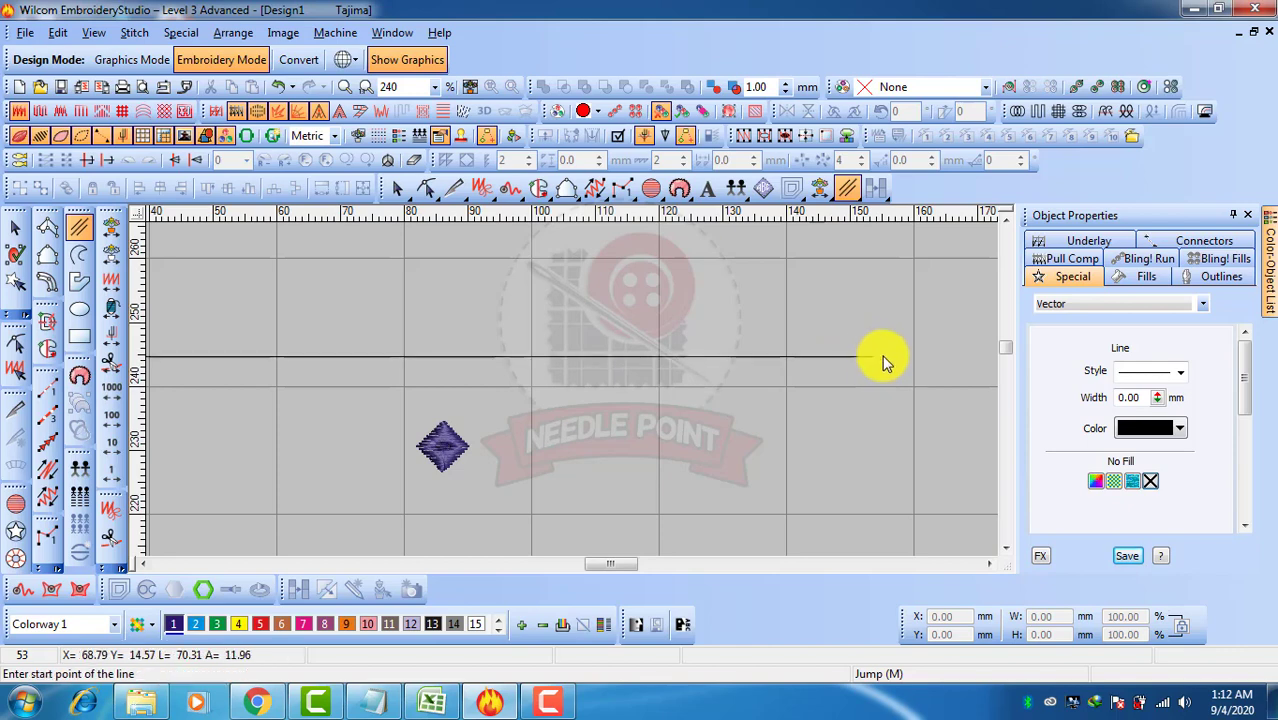
left_click(14, 228)
scroll(431, 361, "down", 1)
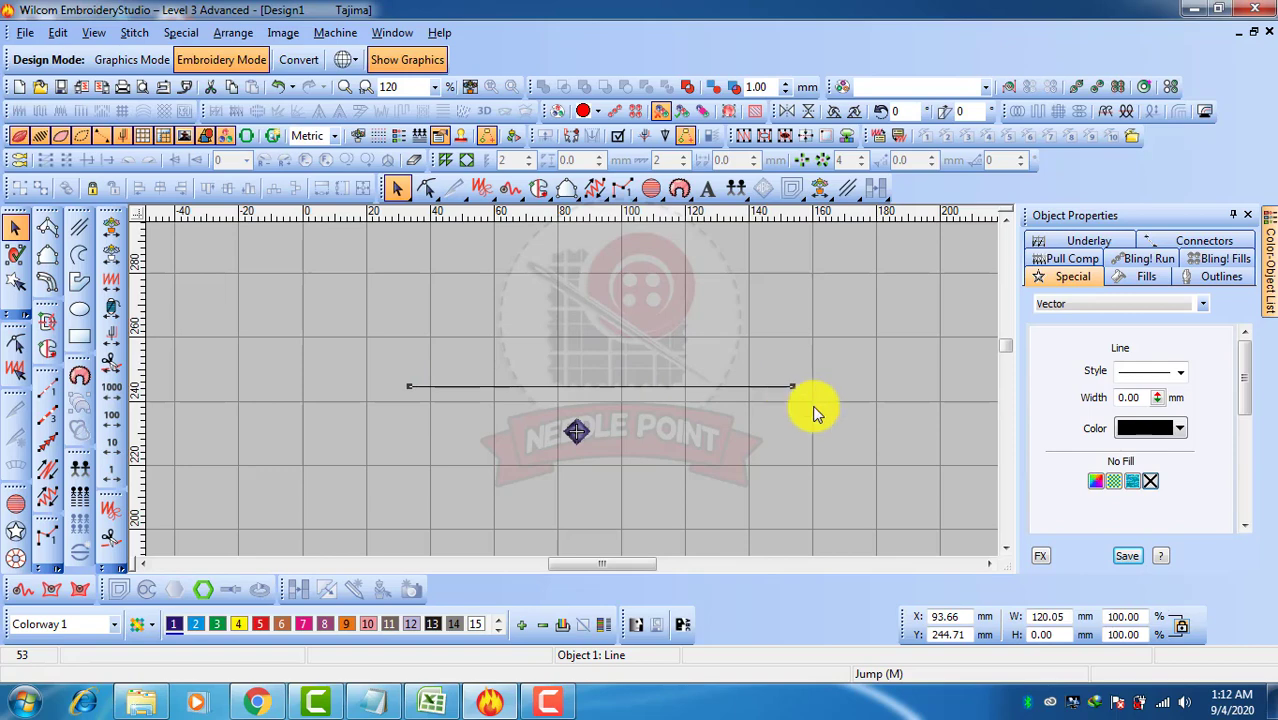
left_click(1185, 705)
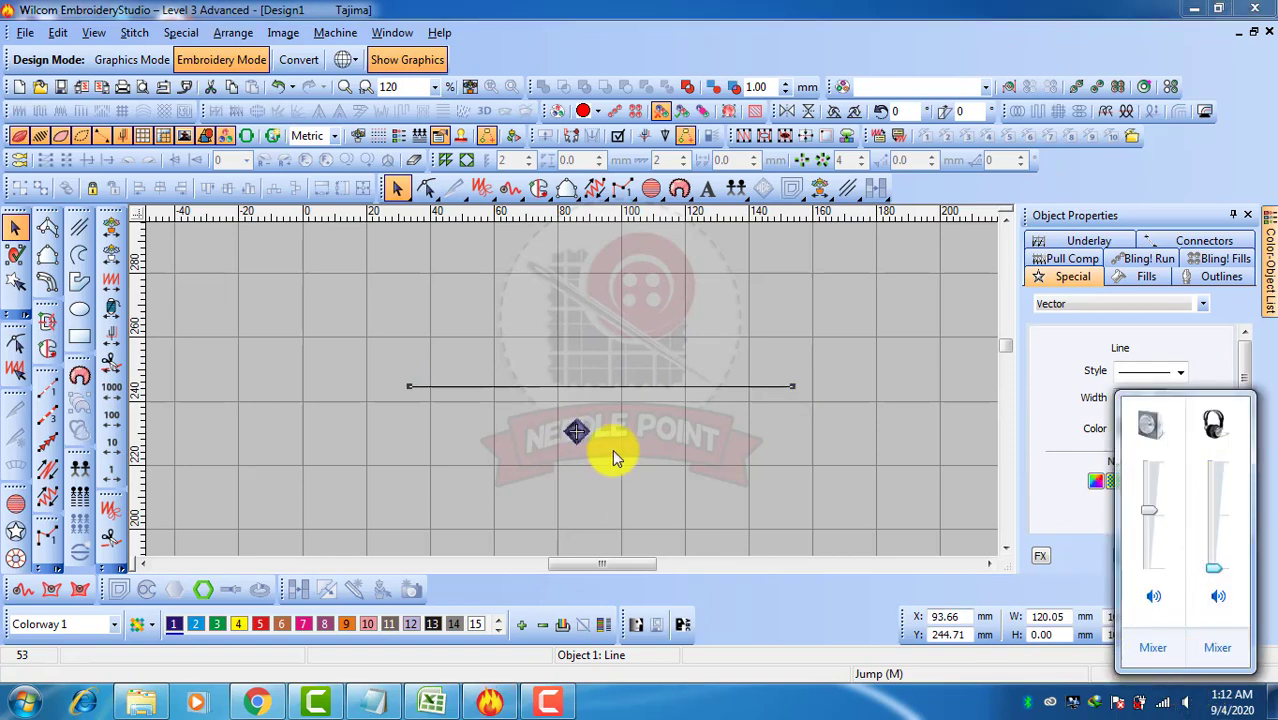
left_click(596, 449)
Reshape the diamond, nudging its left corner control point slightly
scroll(582, 444, "up", 2)
left_click(576, 370)
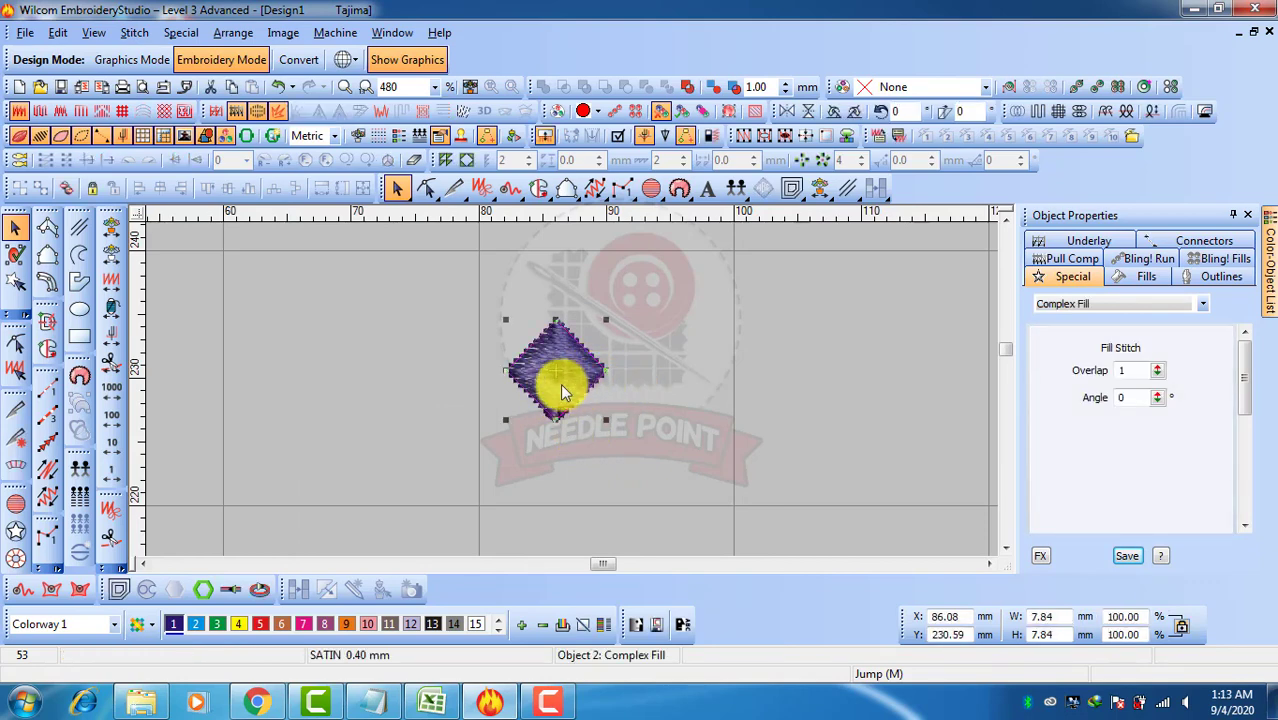
key("h")
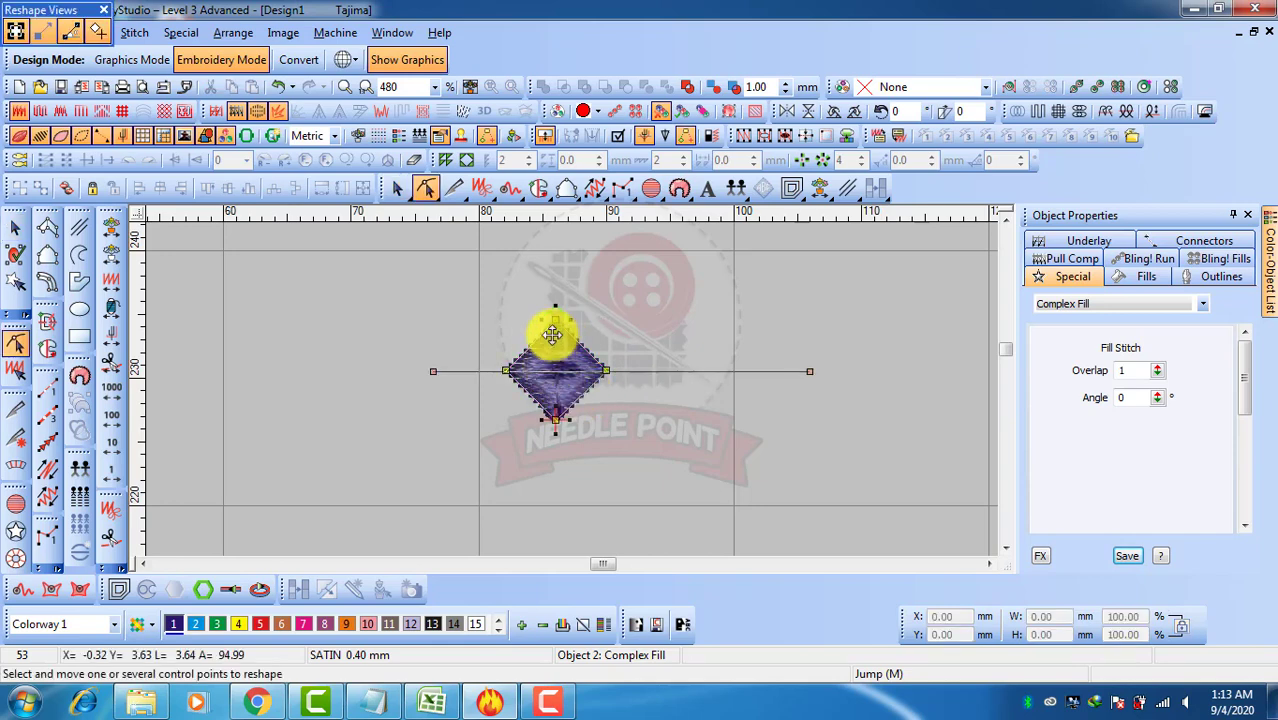
left_click_drag(498, 376, 497, 371)
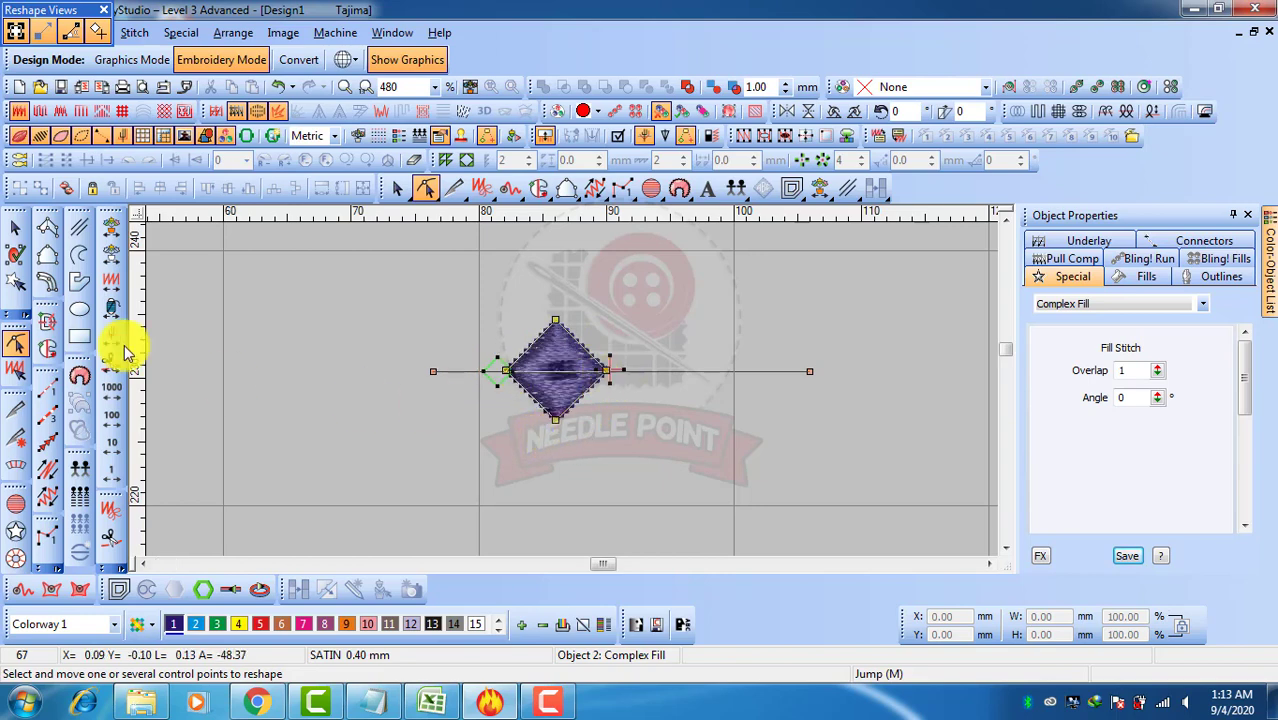
left_click(15, 227)
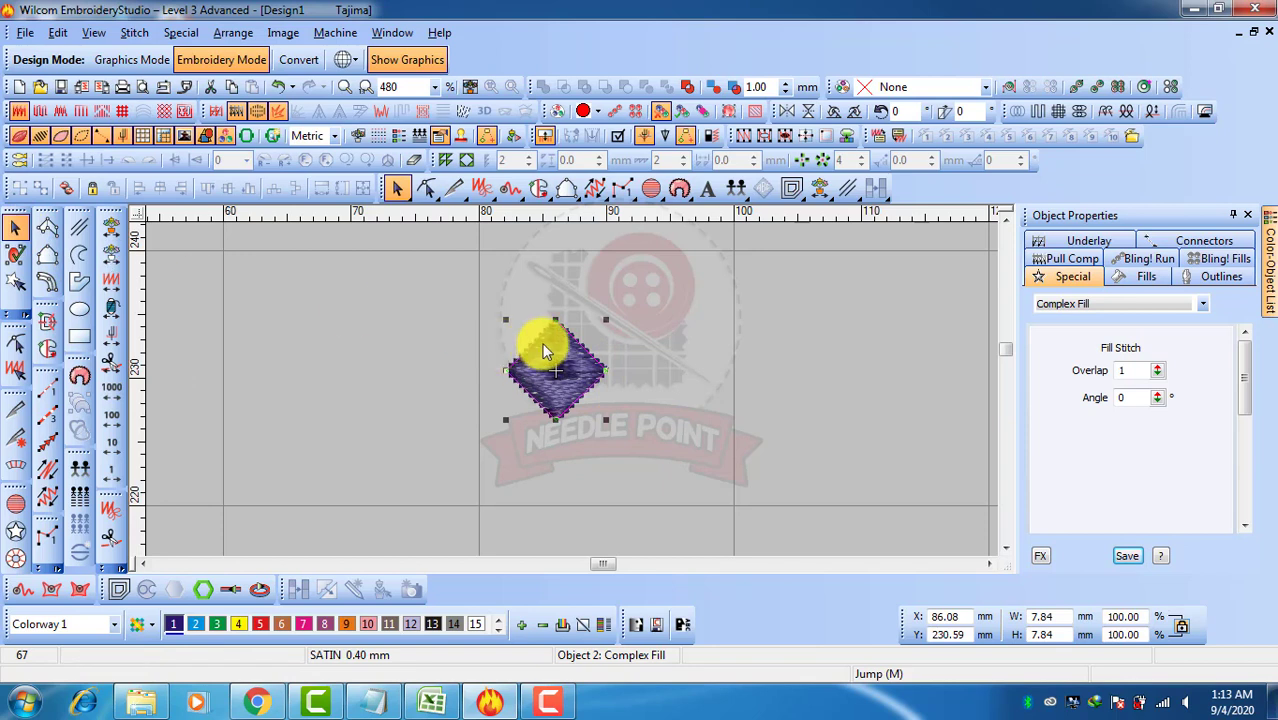
left_click_drag(545, 350, 655, 366)
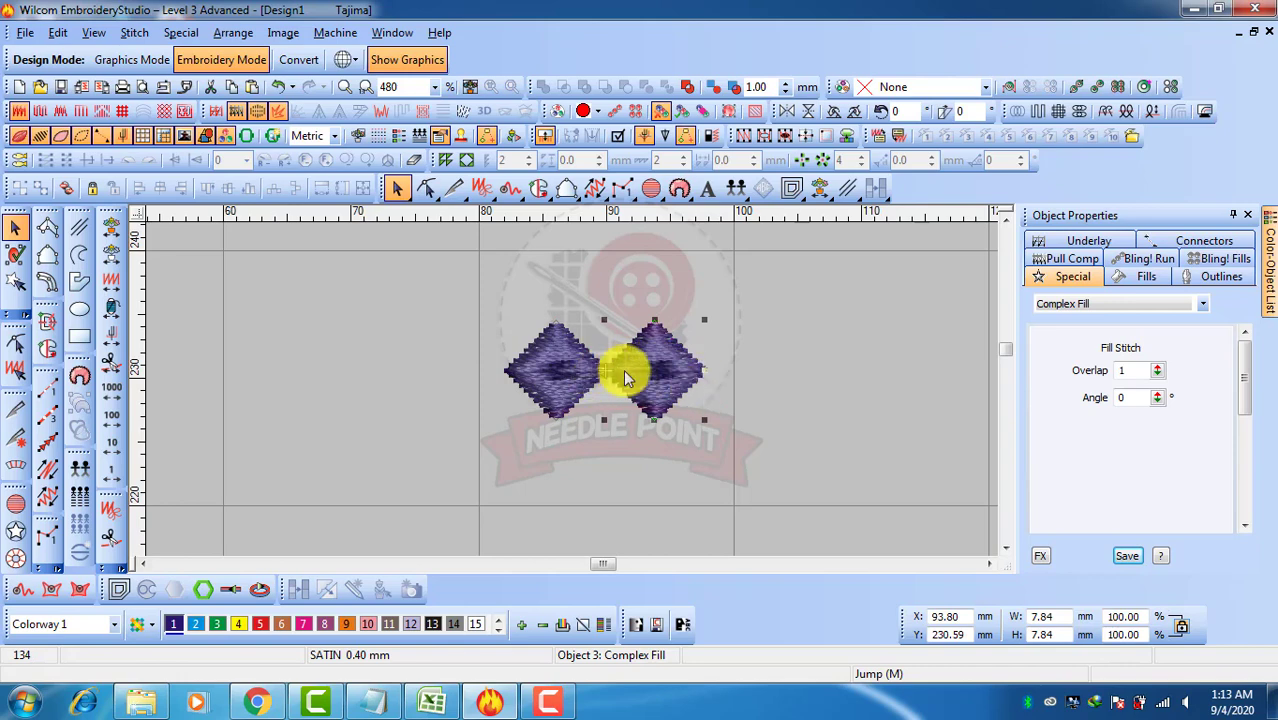
left_click(756, 388)
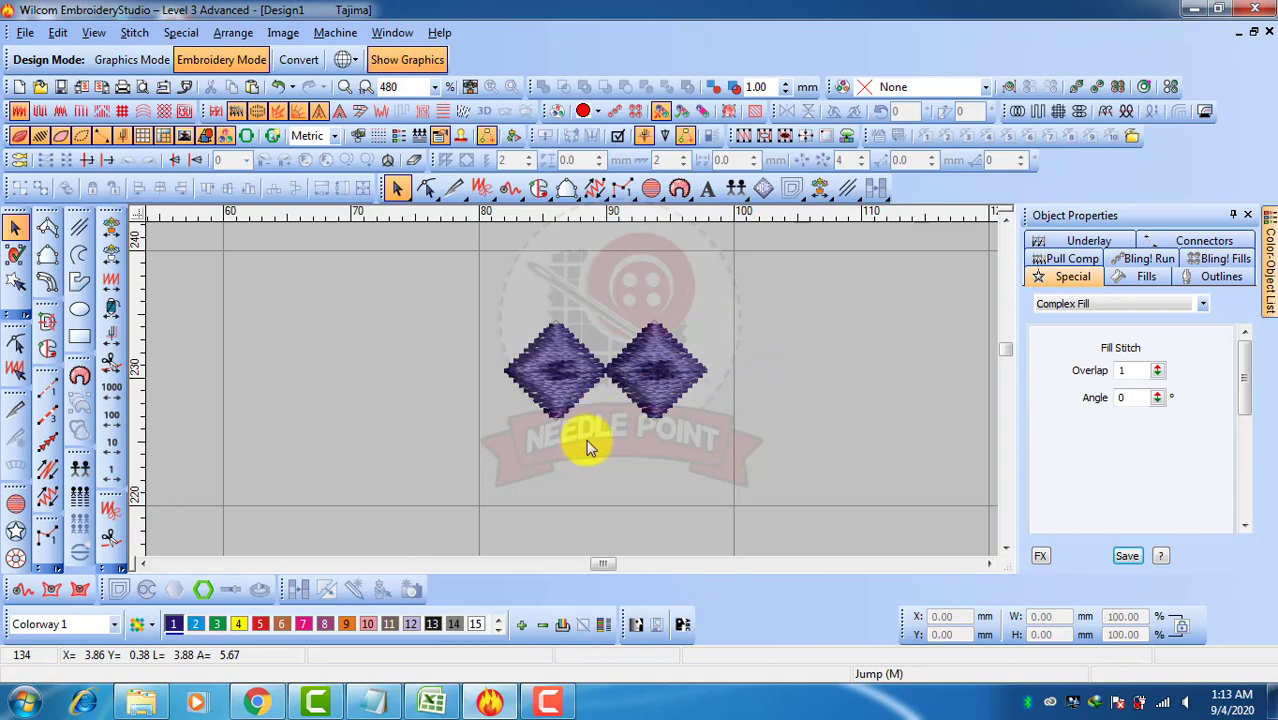
left_click(618, 420)
key("Delete")
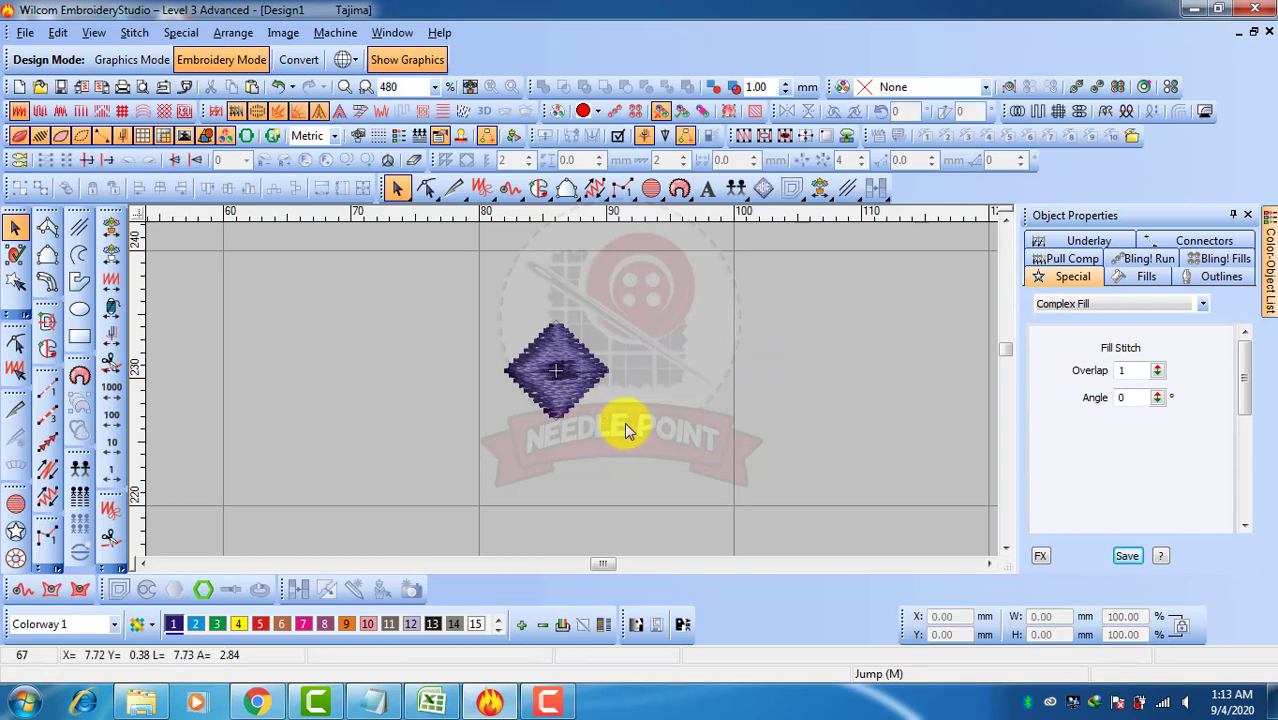
Open Make Motif for the selected diamond and create a new motif set named E2
left_click(549, 386)
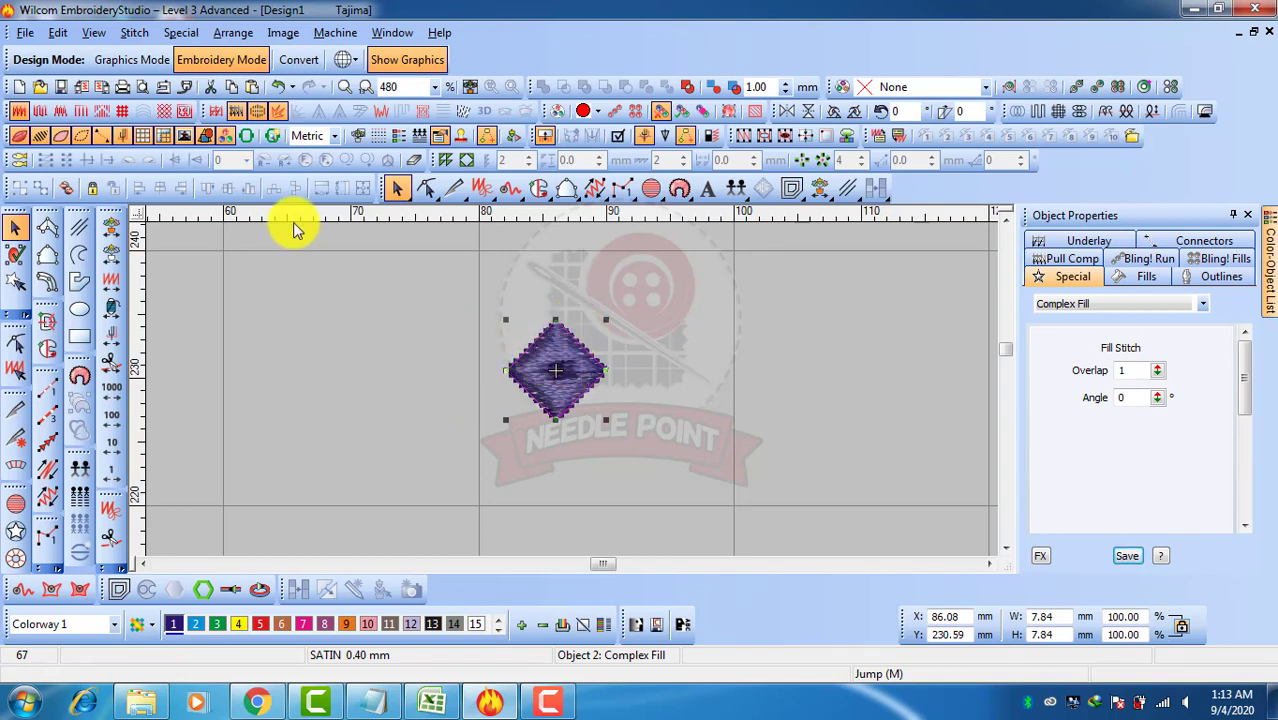
left_click(176, 34)
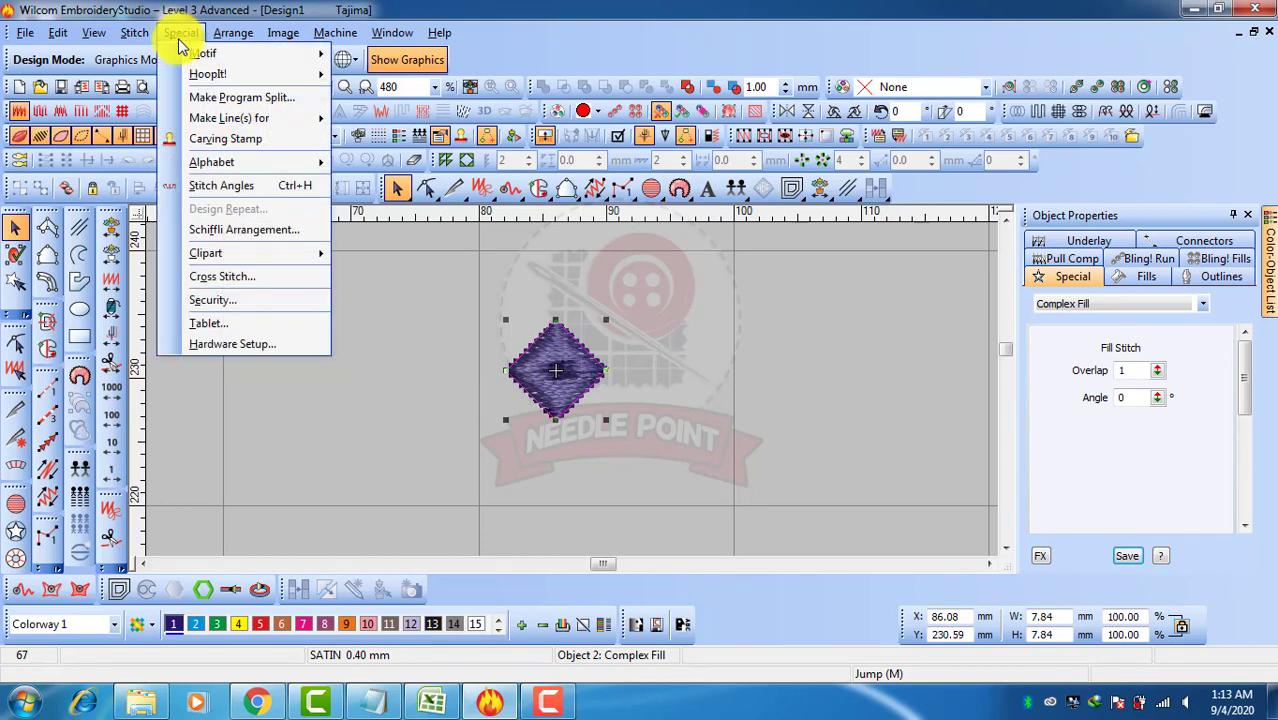
mouse_move(184, 56)
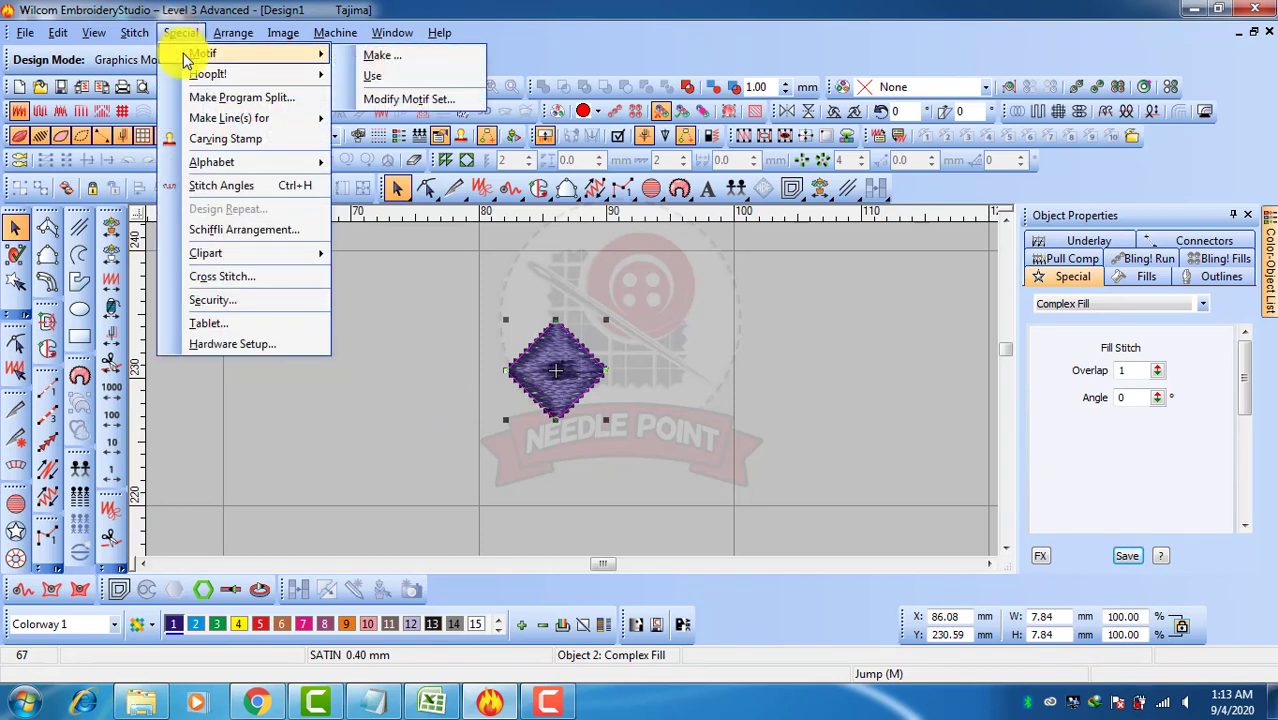
left_click(409, 62)
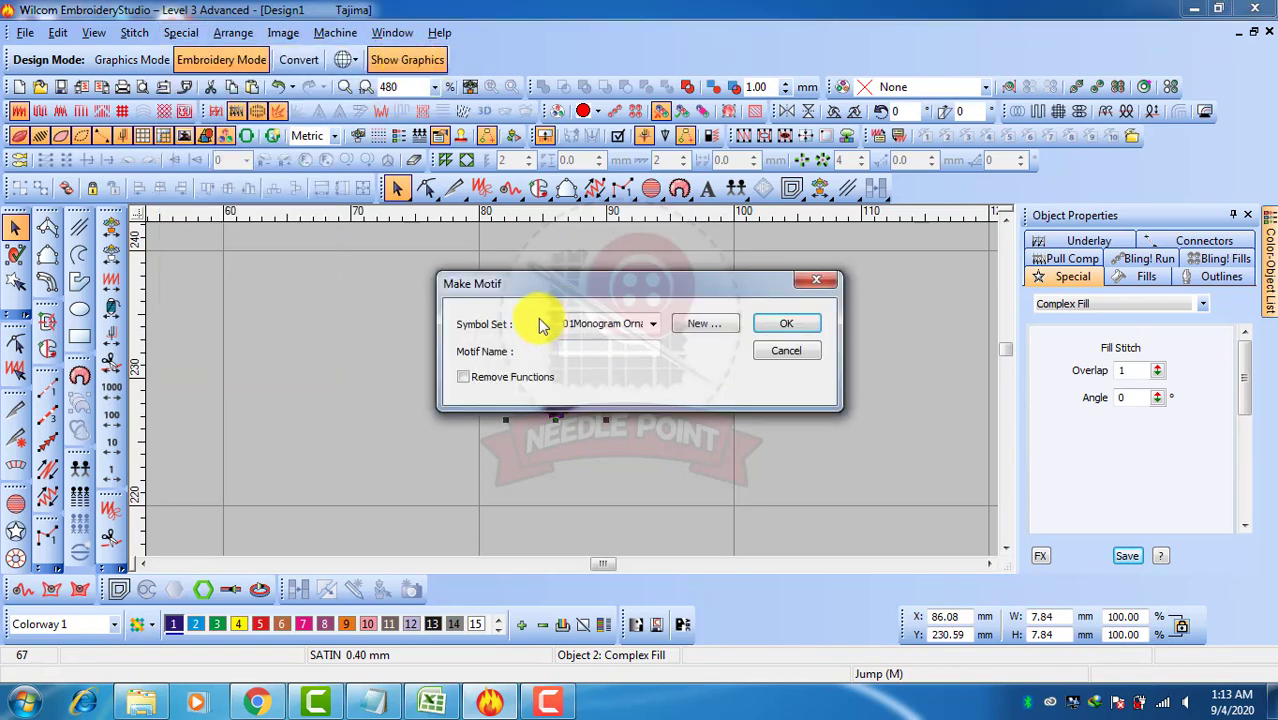
left_click_drag(575, 284, 521, 272)
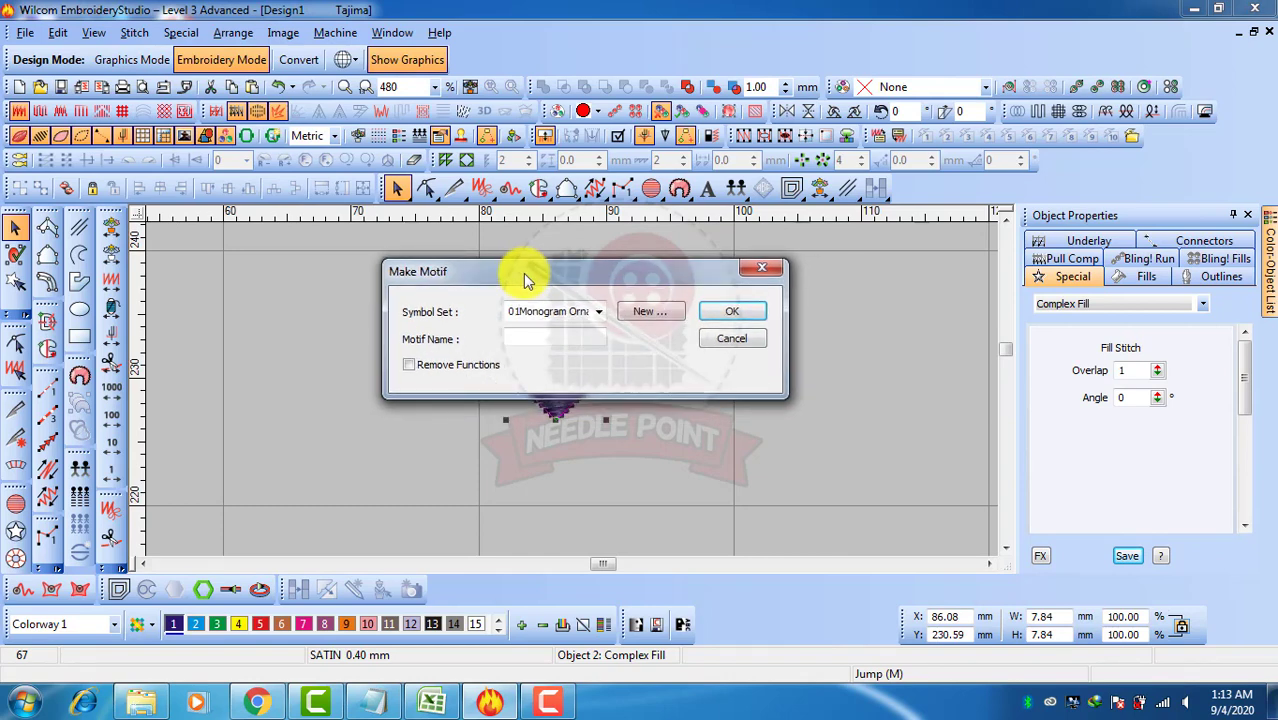
left_click(599, 313)
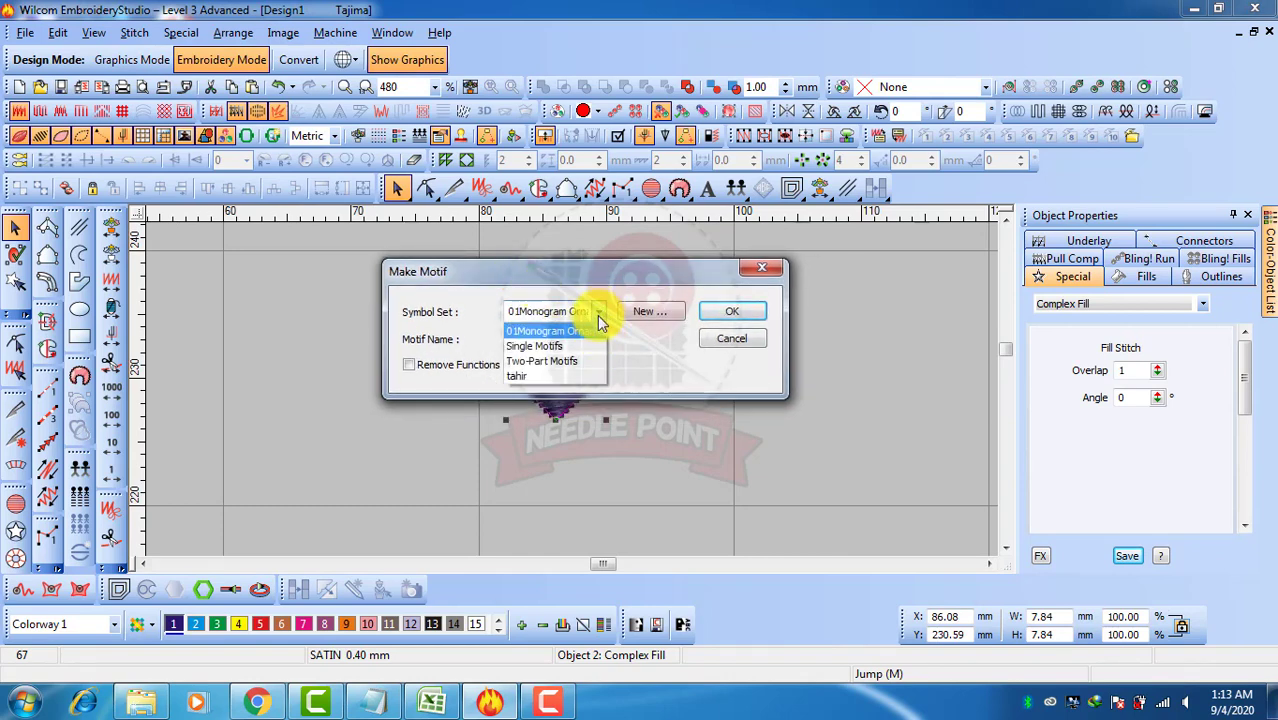
left_click(540, 377)
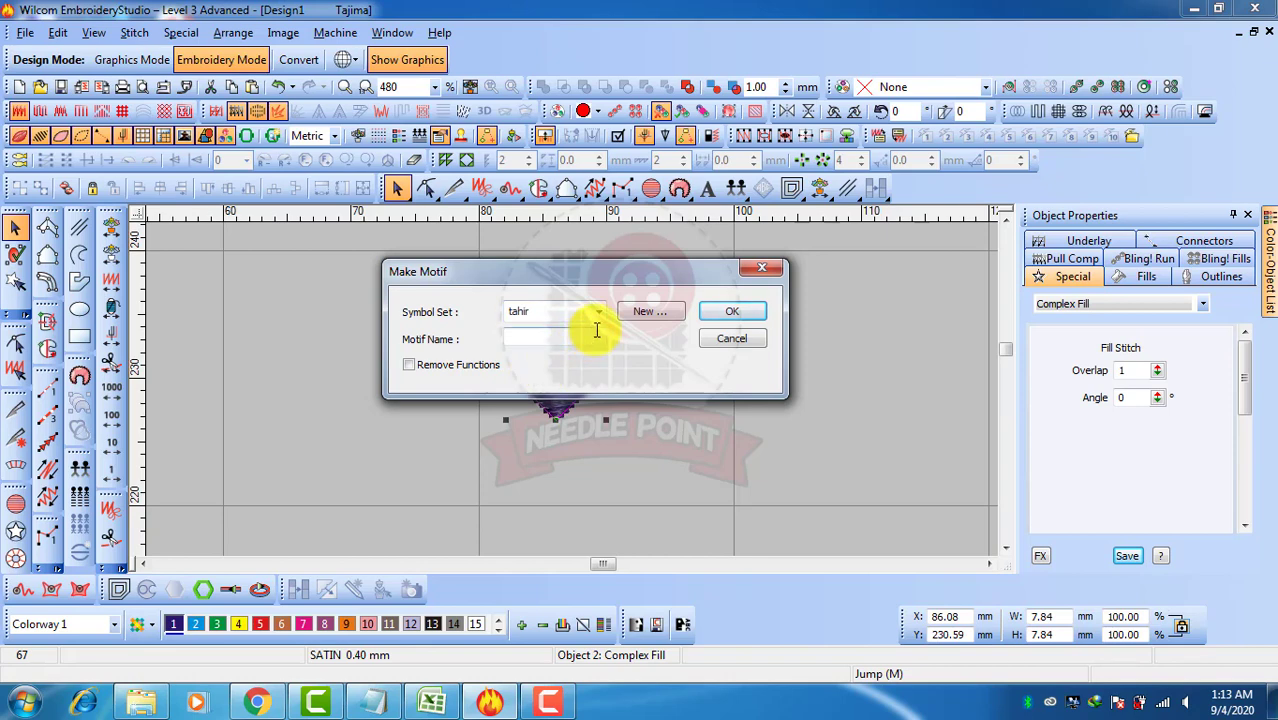
left_click(647, 313)
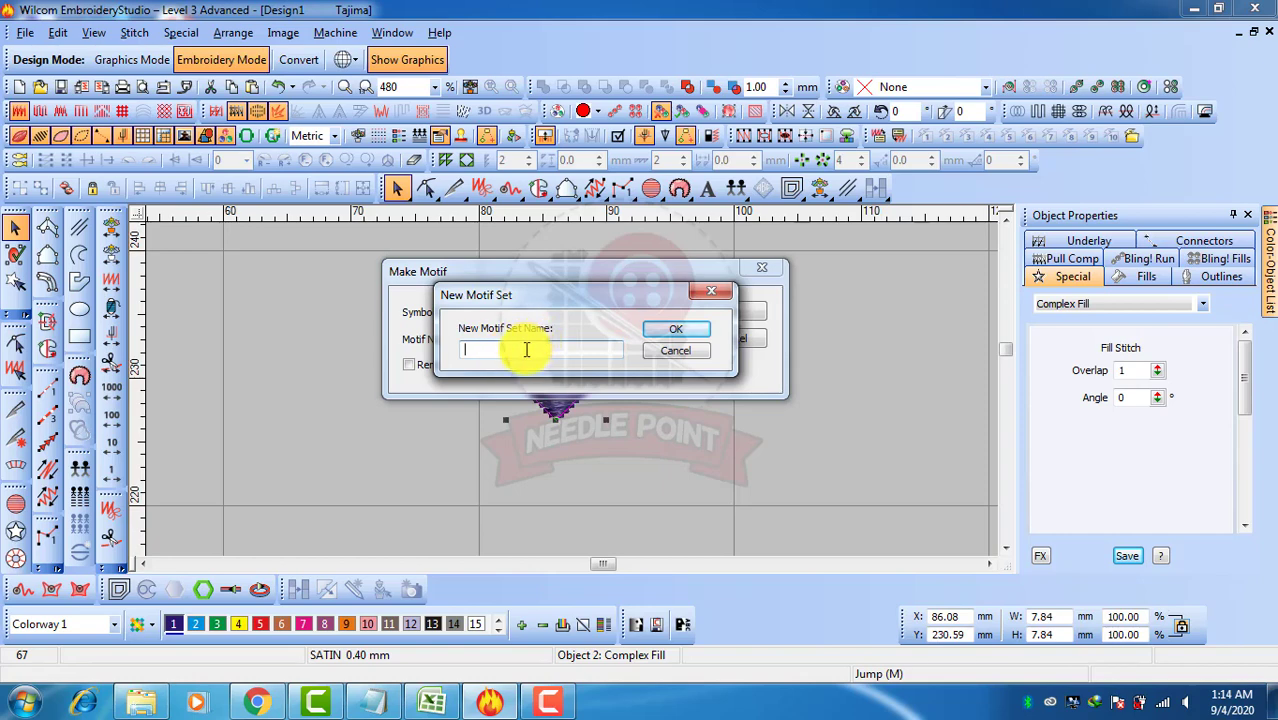
type("E2")
left_click(686, 334)
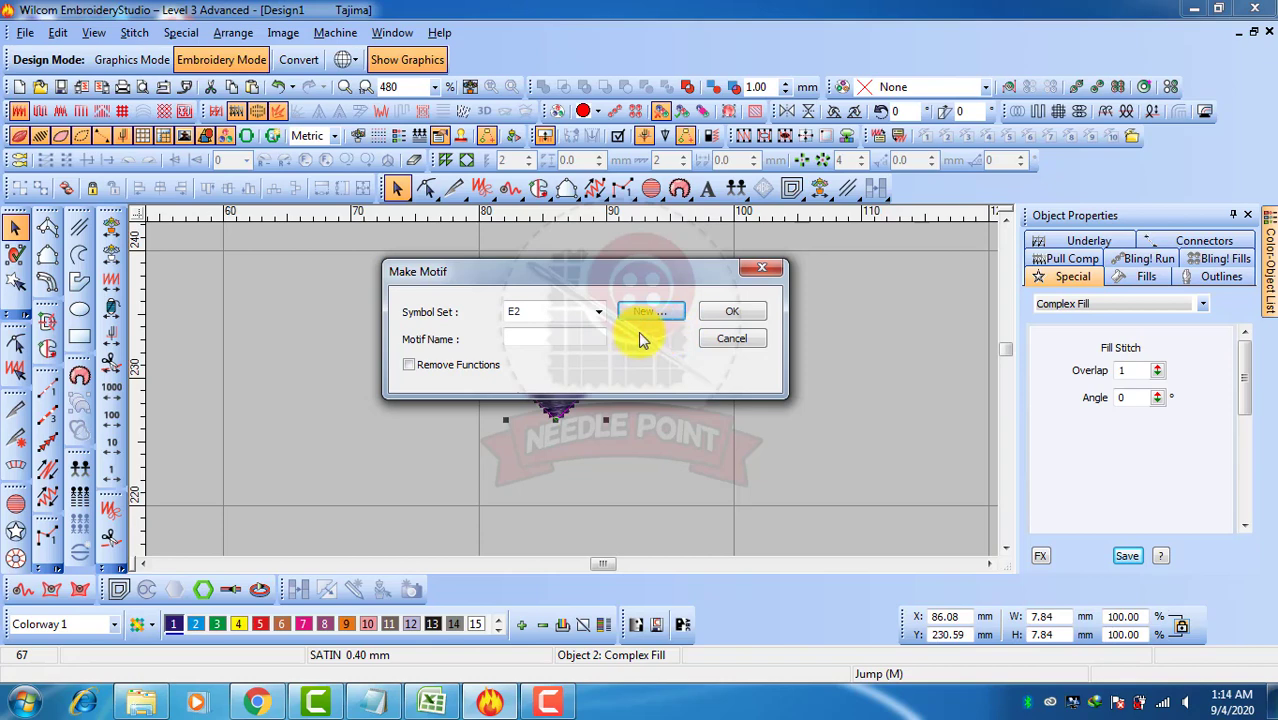
Name the new motif BOX and set its two reference points at the diamond's left and right corners
left_click(537, 339)
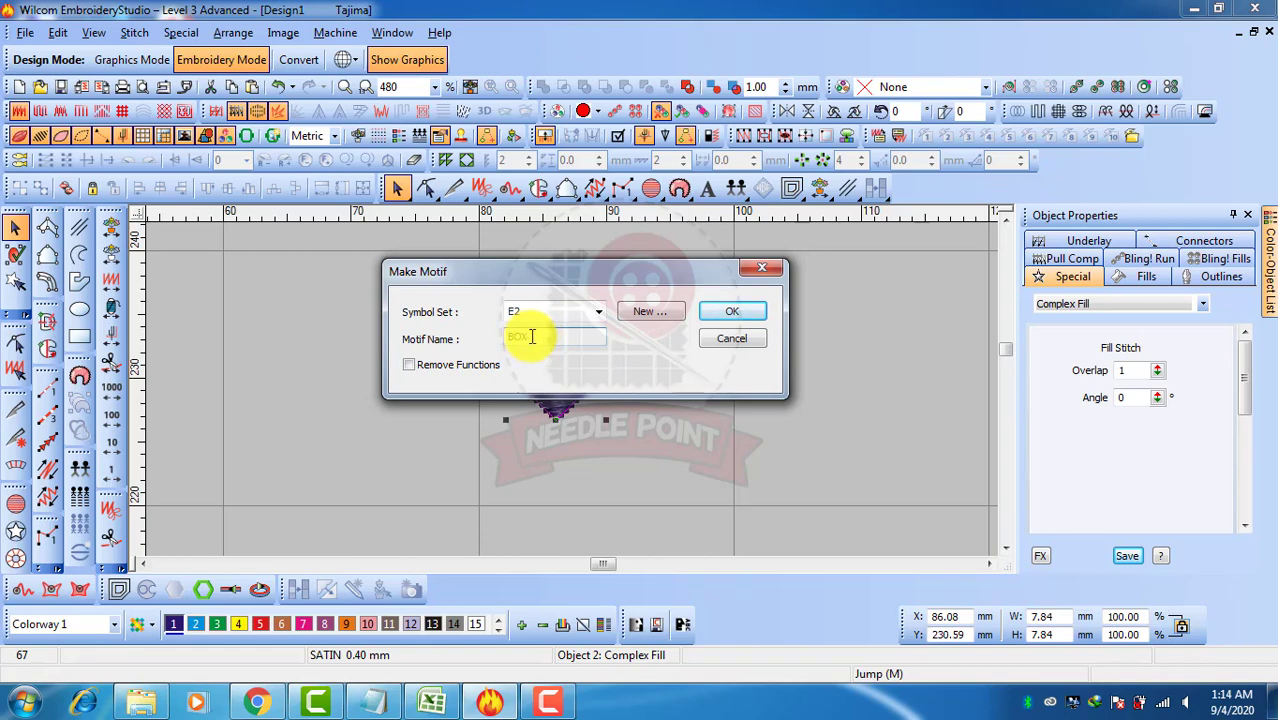
left_click(723, 312)
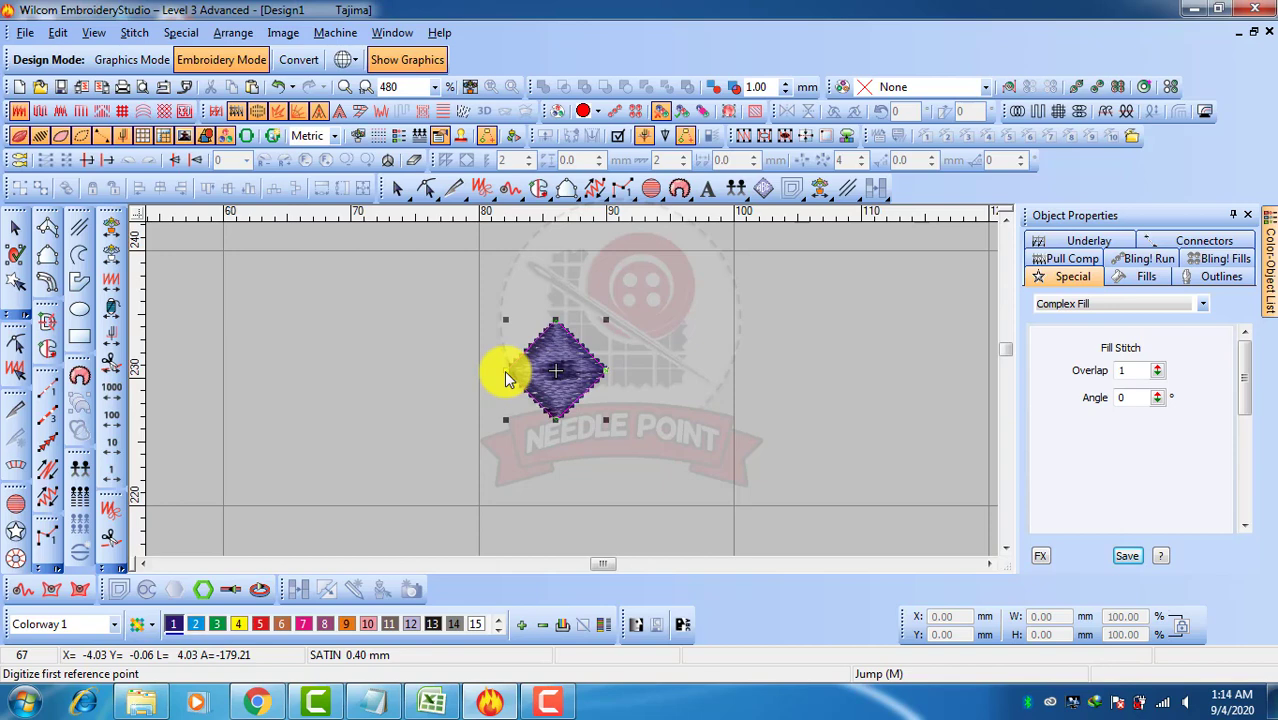
left_click(506, 378)
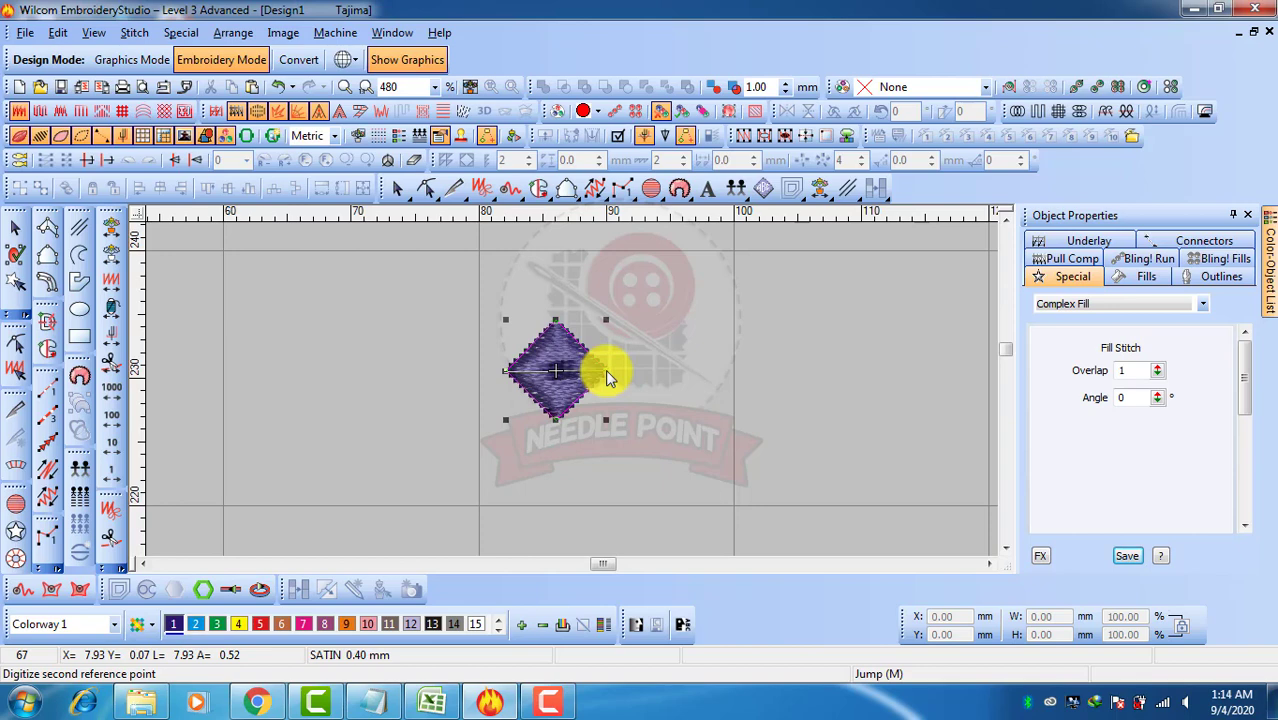
left_click(607, 377)
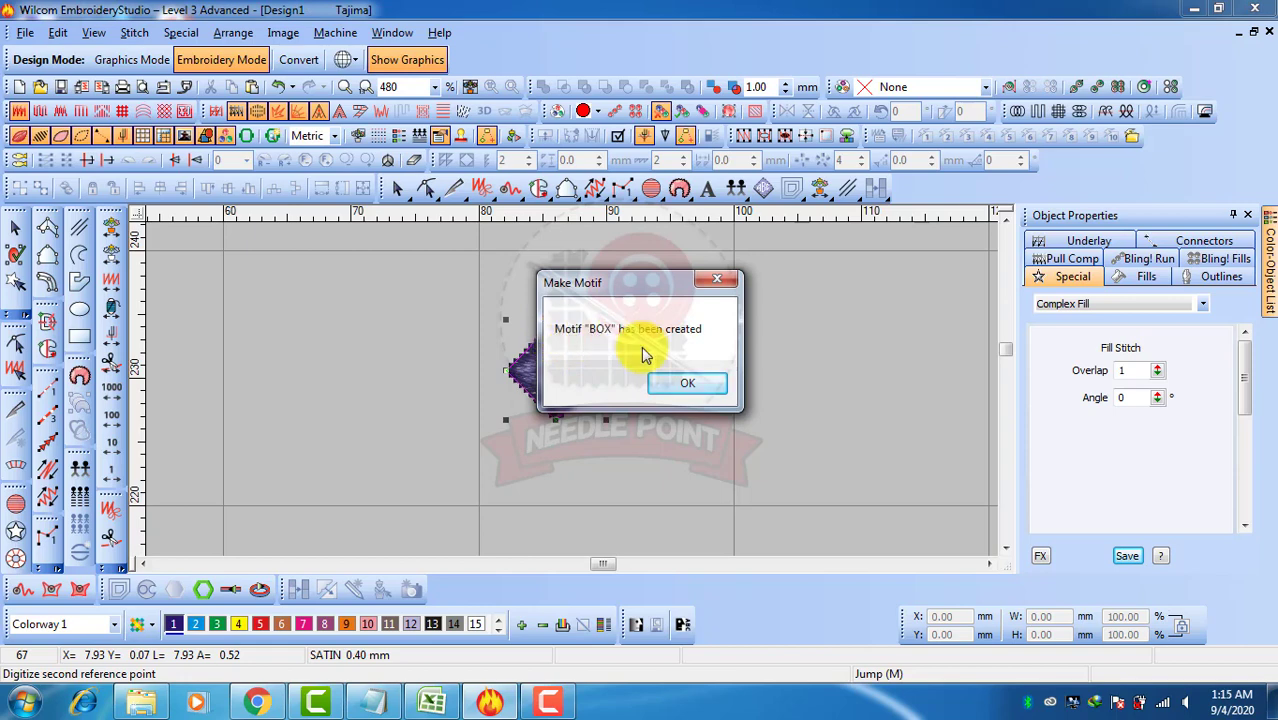
left_click(695, 382)
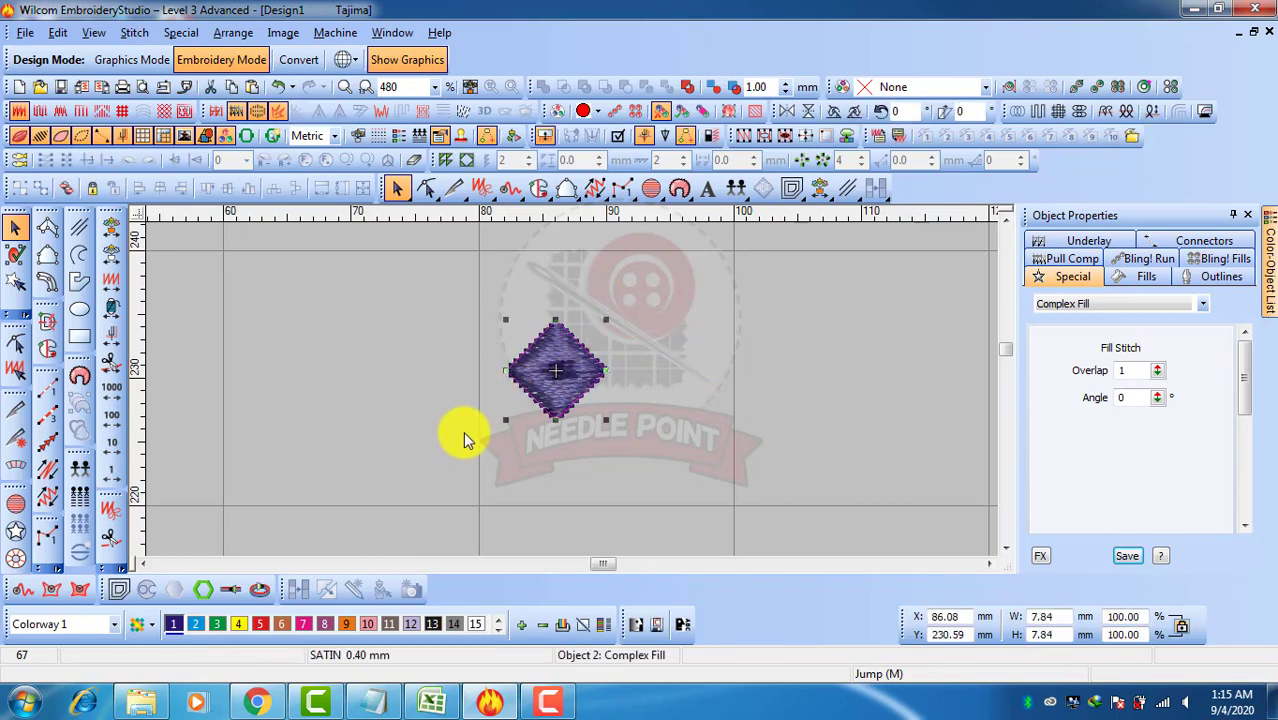
Delete the original filled diamond
key("Delete")
scroll(464, 392, "down", 3)
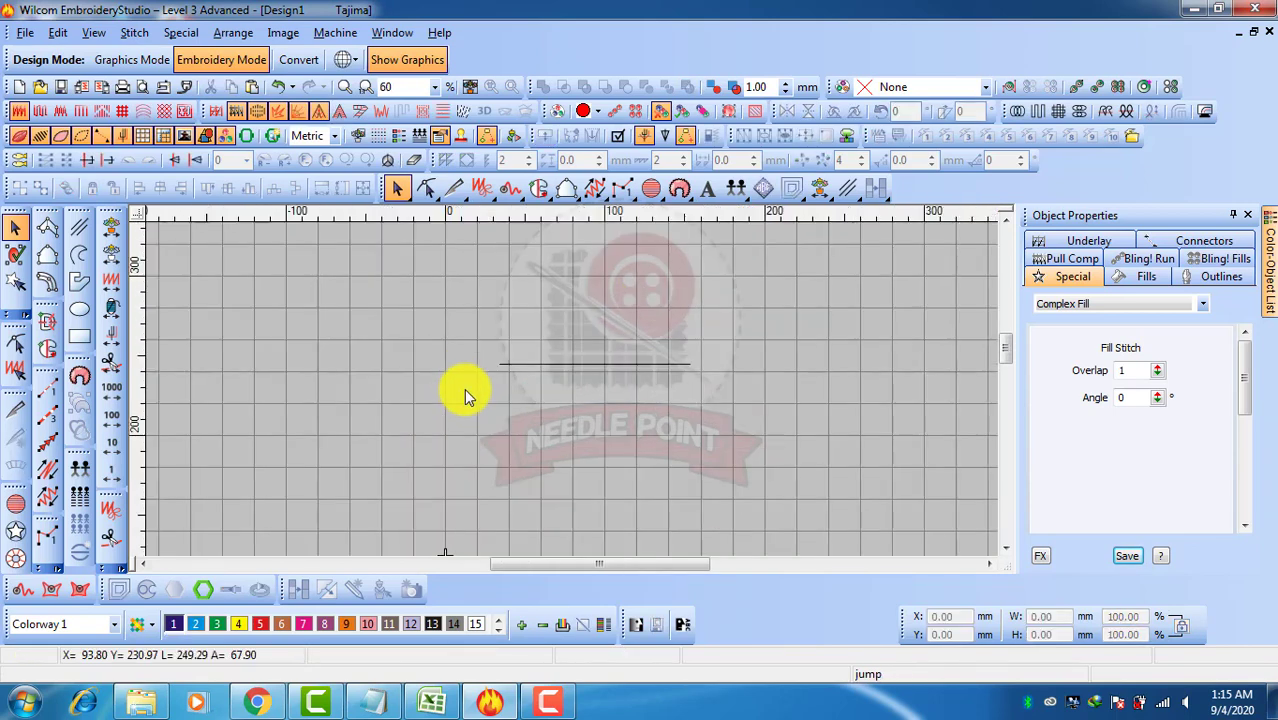
scroll(576, 380, "up", 2)
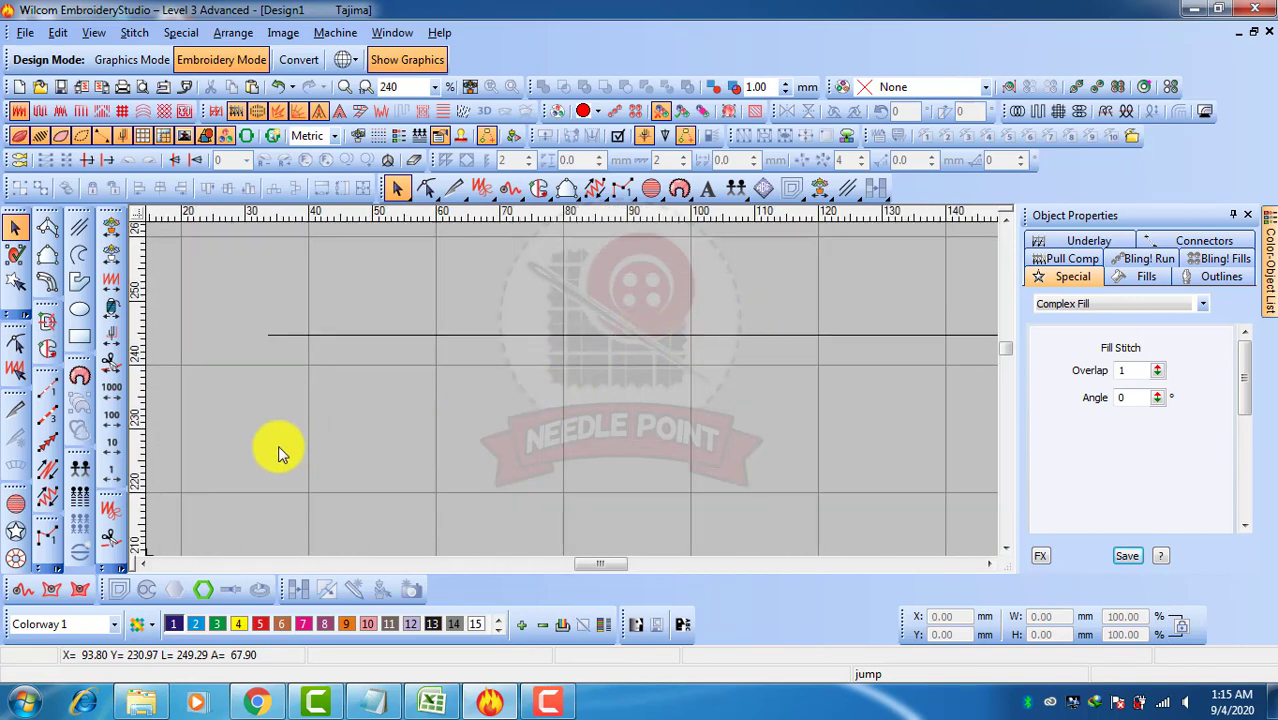
Start a Motif Run and choose the BOX motif from the E2 set
left_click(48, 441)
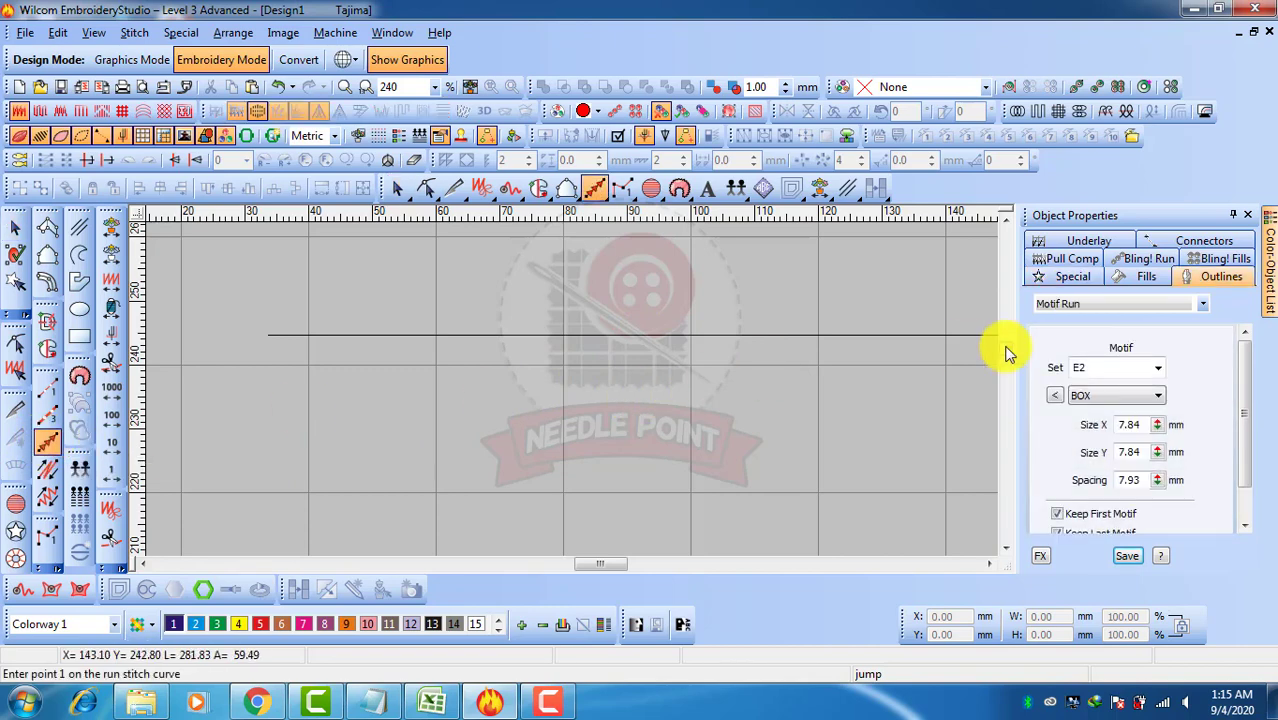
left_click(1158, 367)
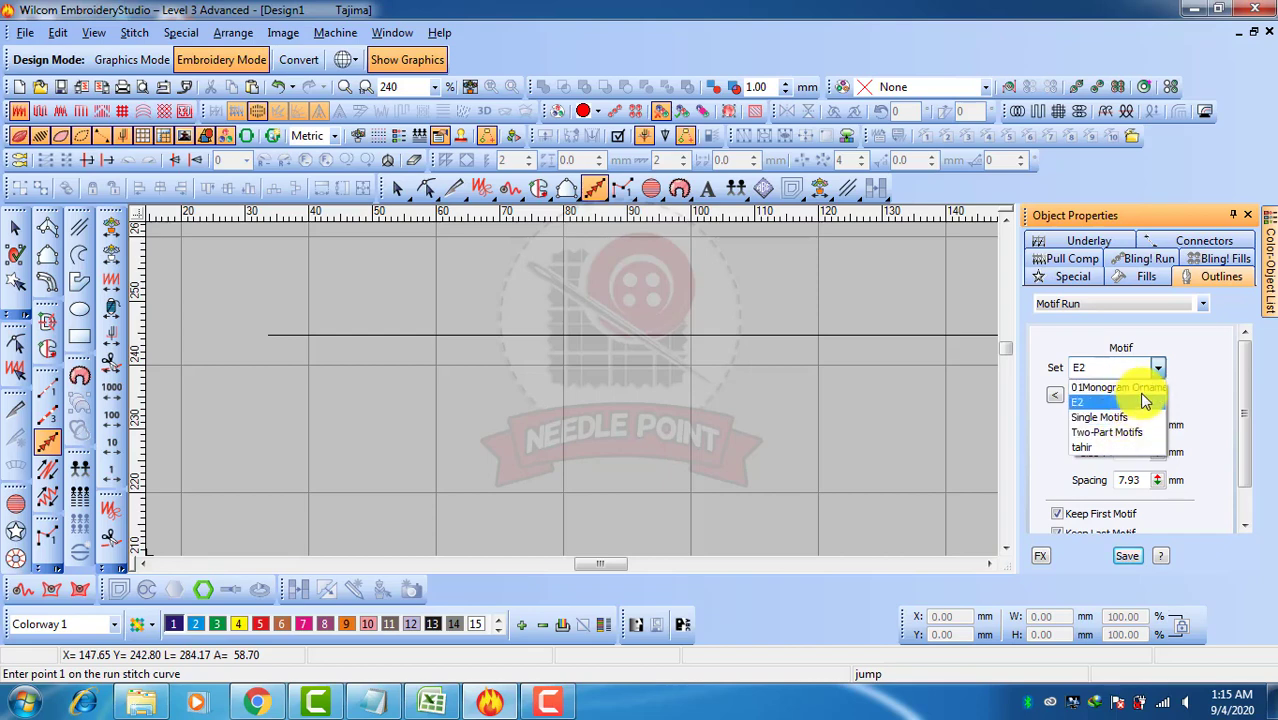
left_click(1092, 408)
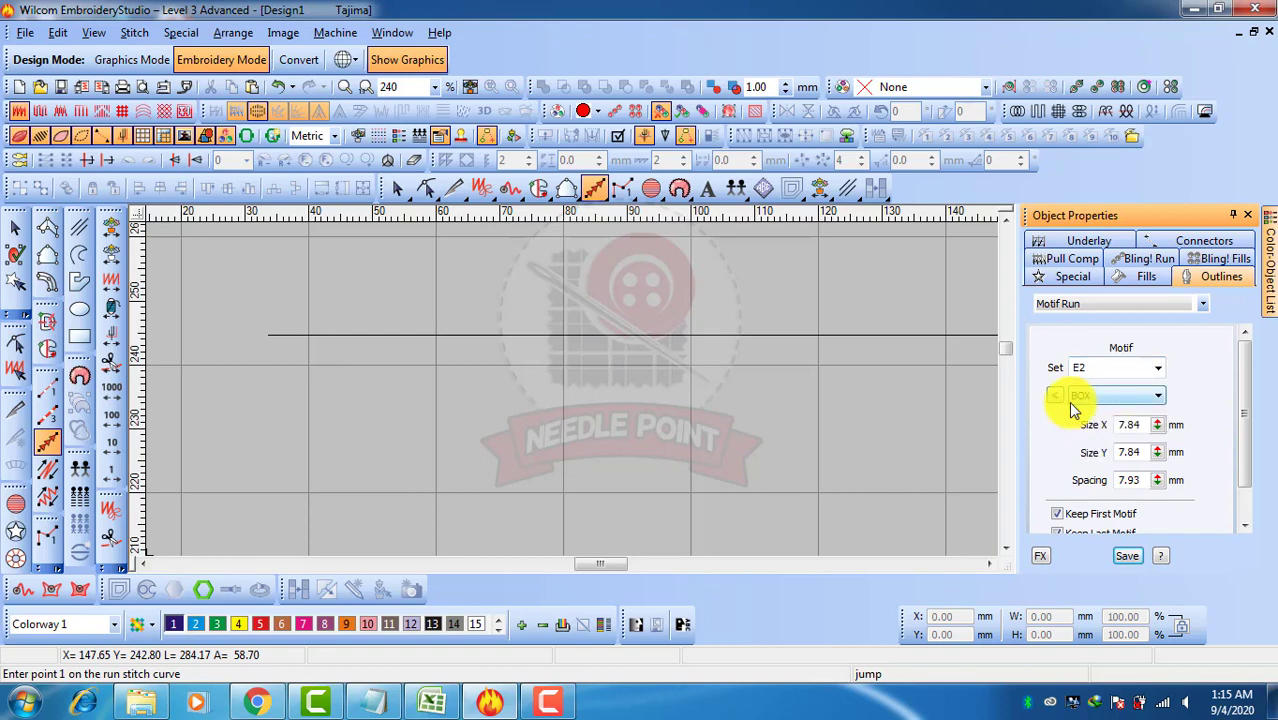
left_click(1056, 396)
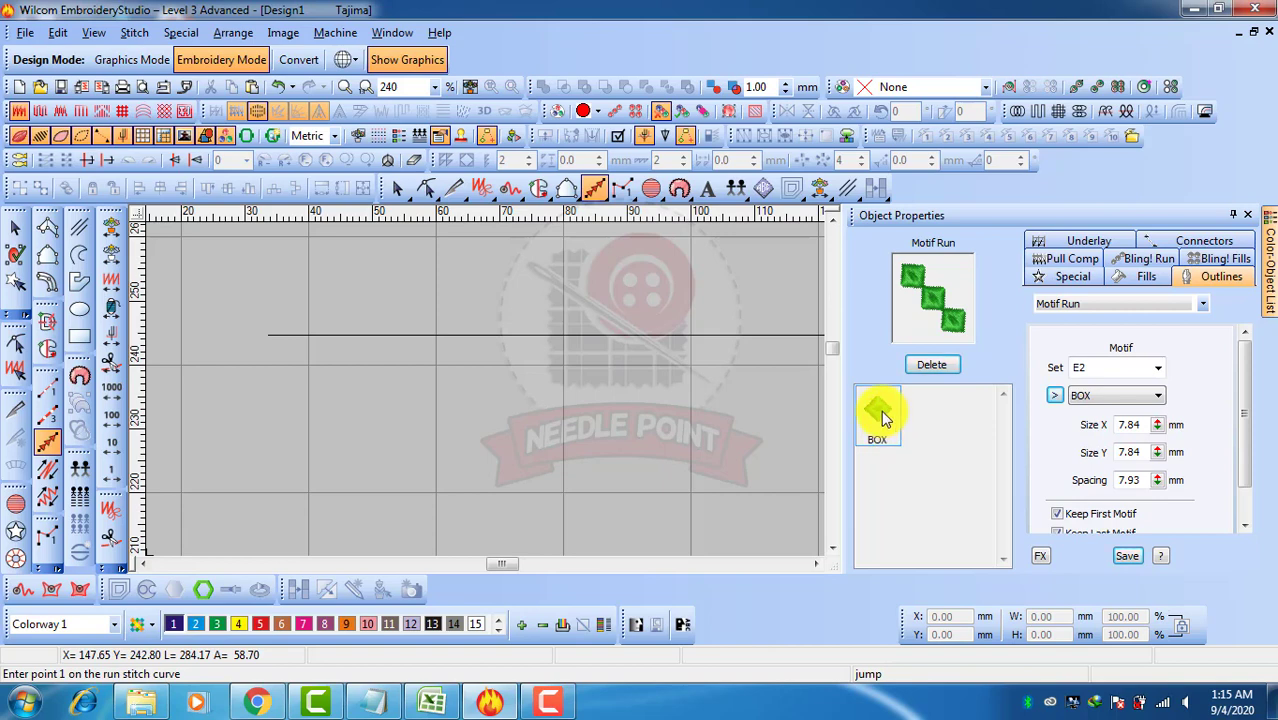
left_click(881, 410)
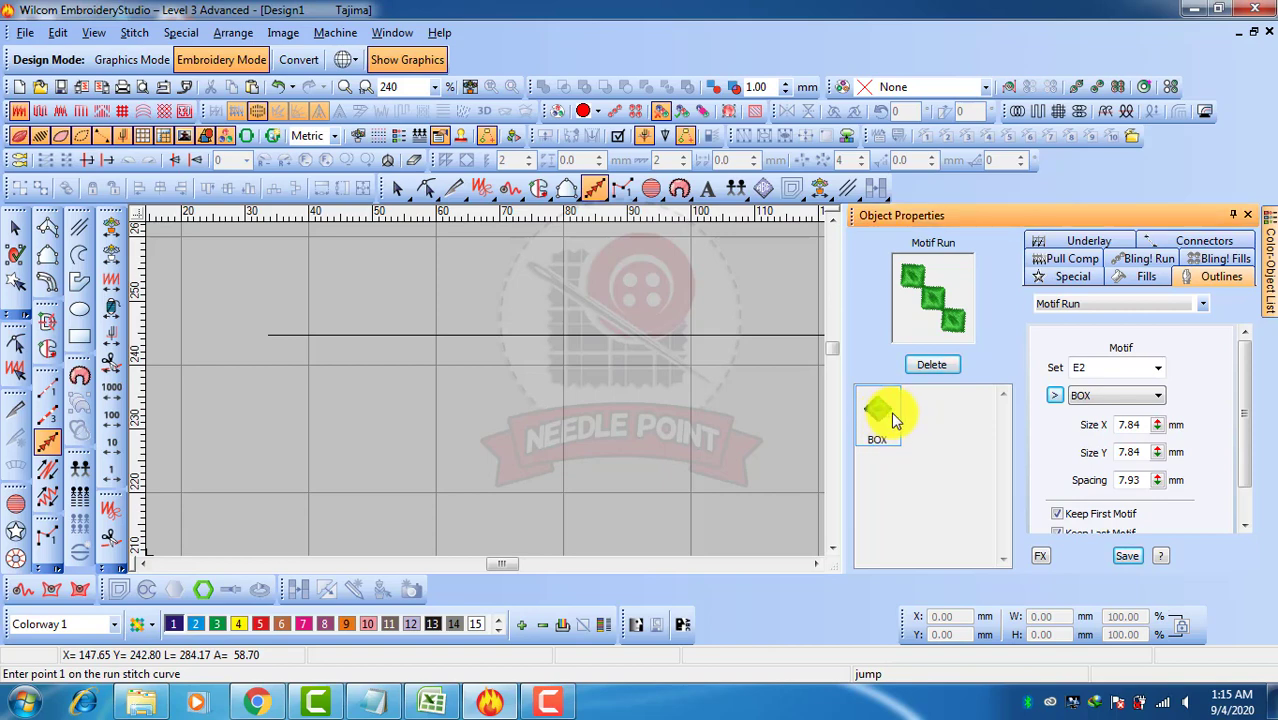
left_click(1056, 395)
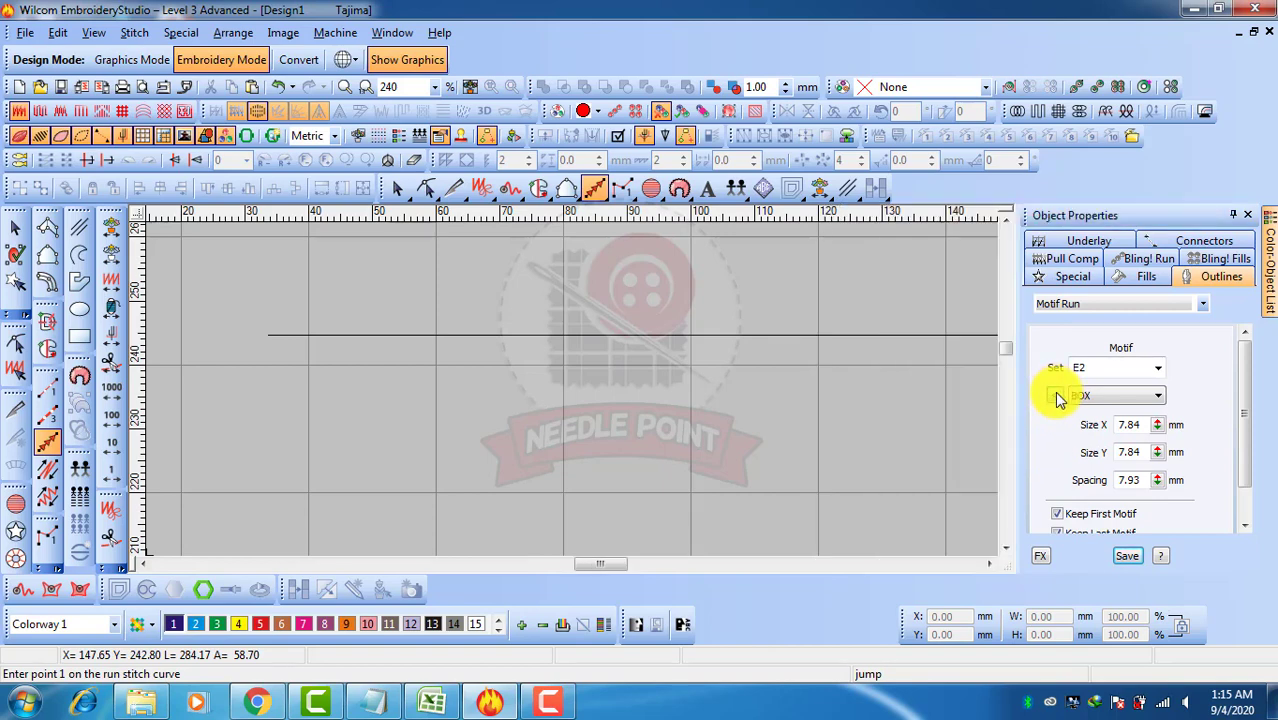
Digitize the motif run along the reference line from its left end to its right end
left_click(268, 335)
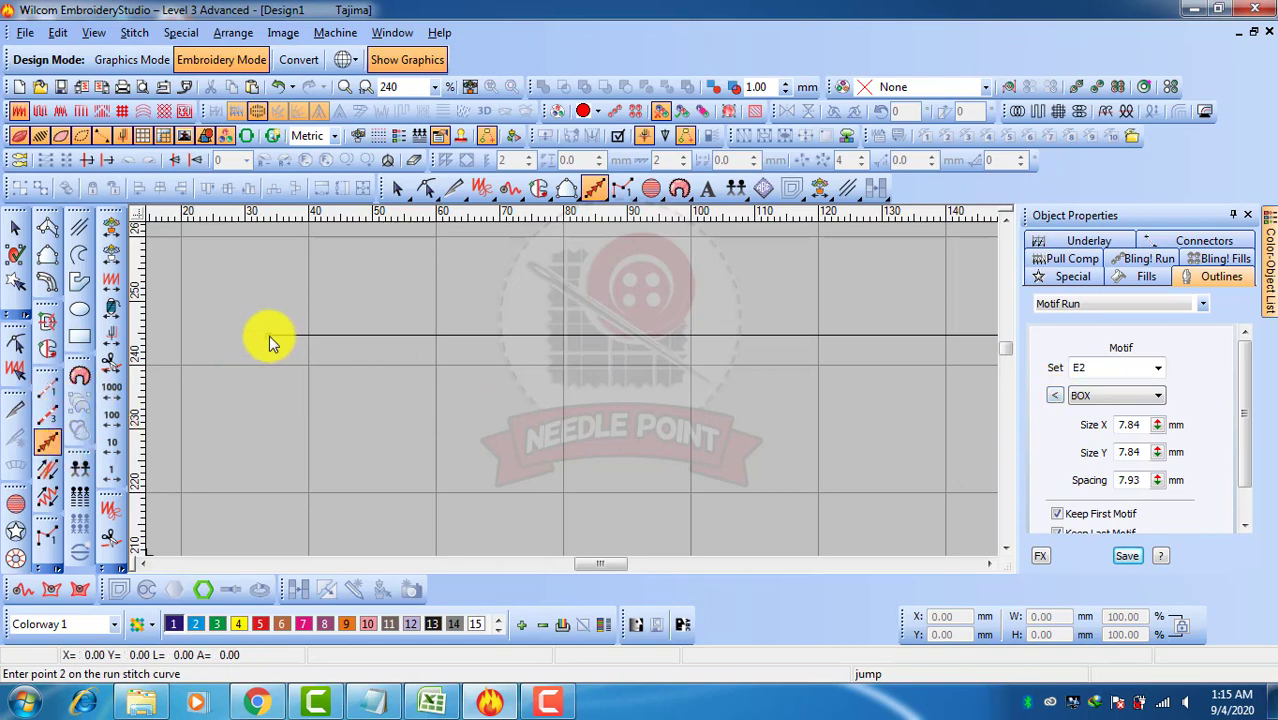
left_click(844, 363)
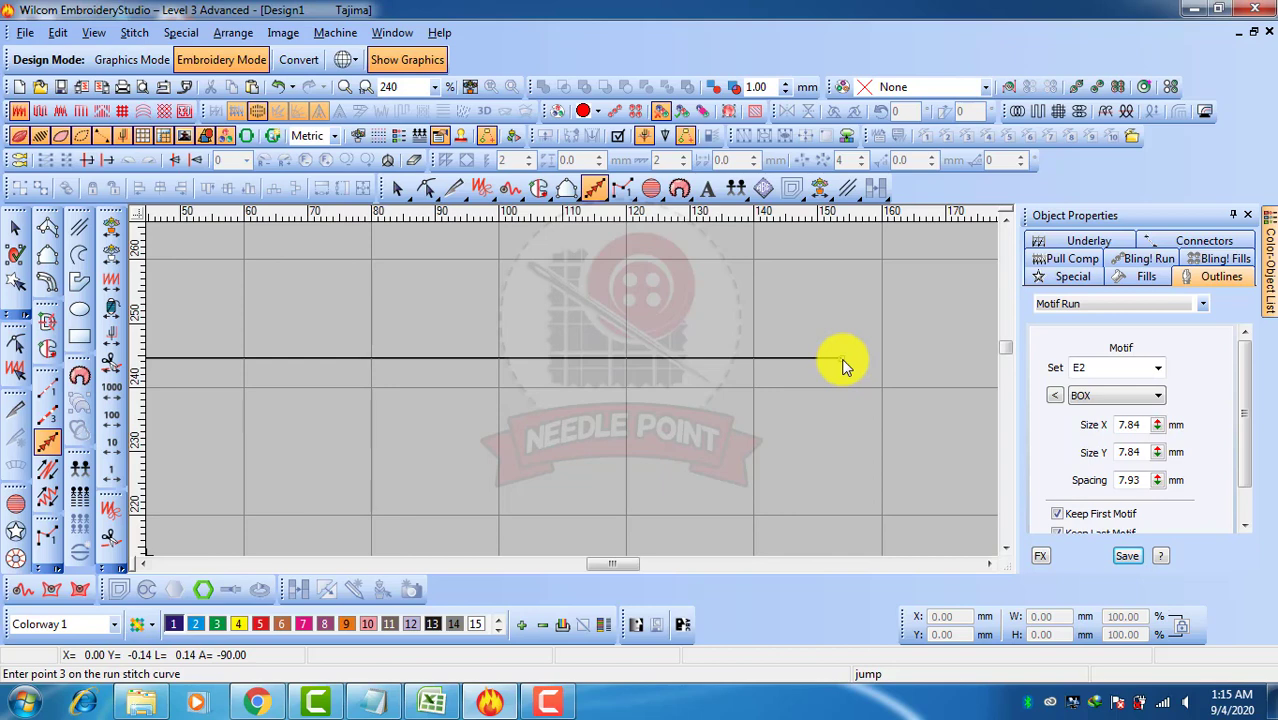
key("Return")
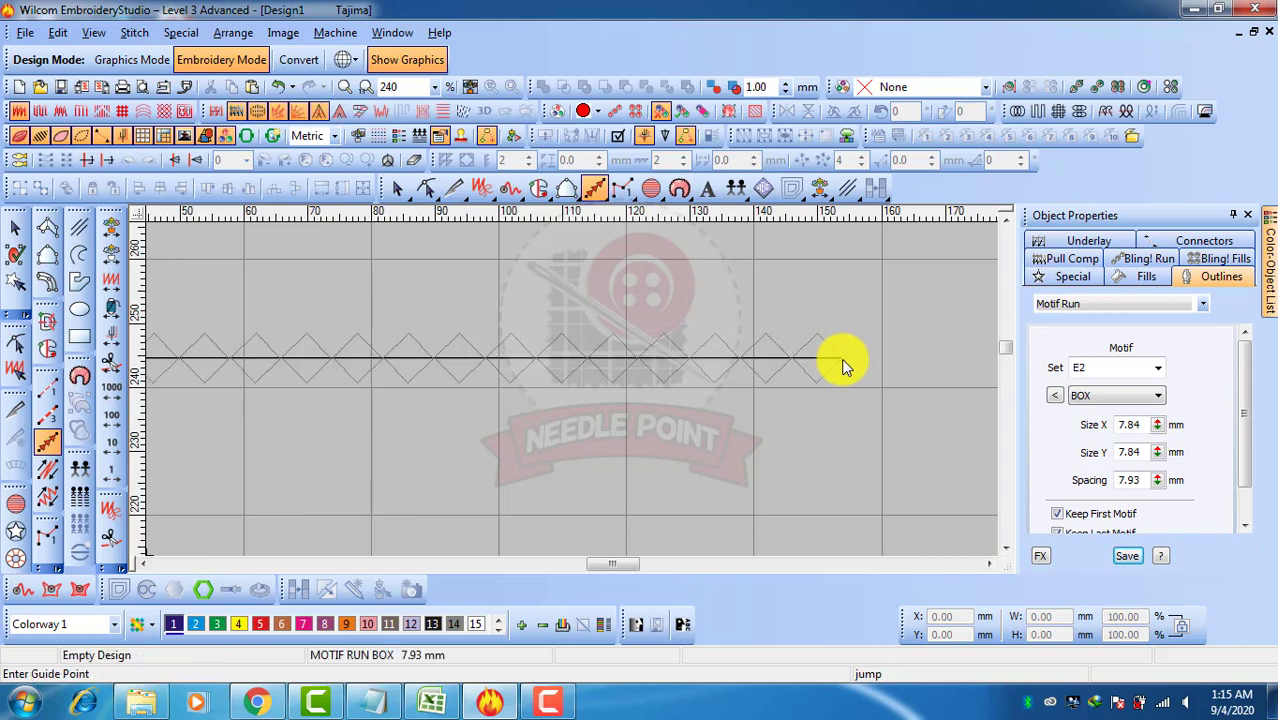
key("Return")
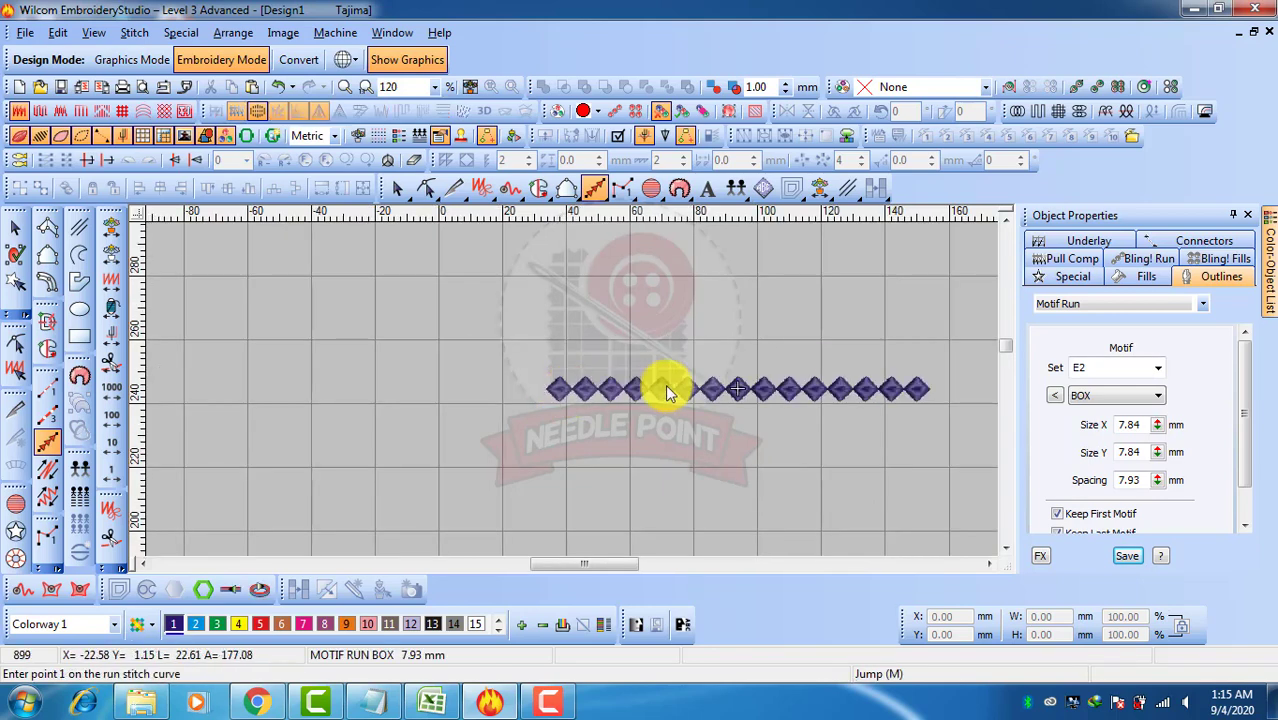
Move the diamond motif run up above the reference line
key("z")
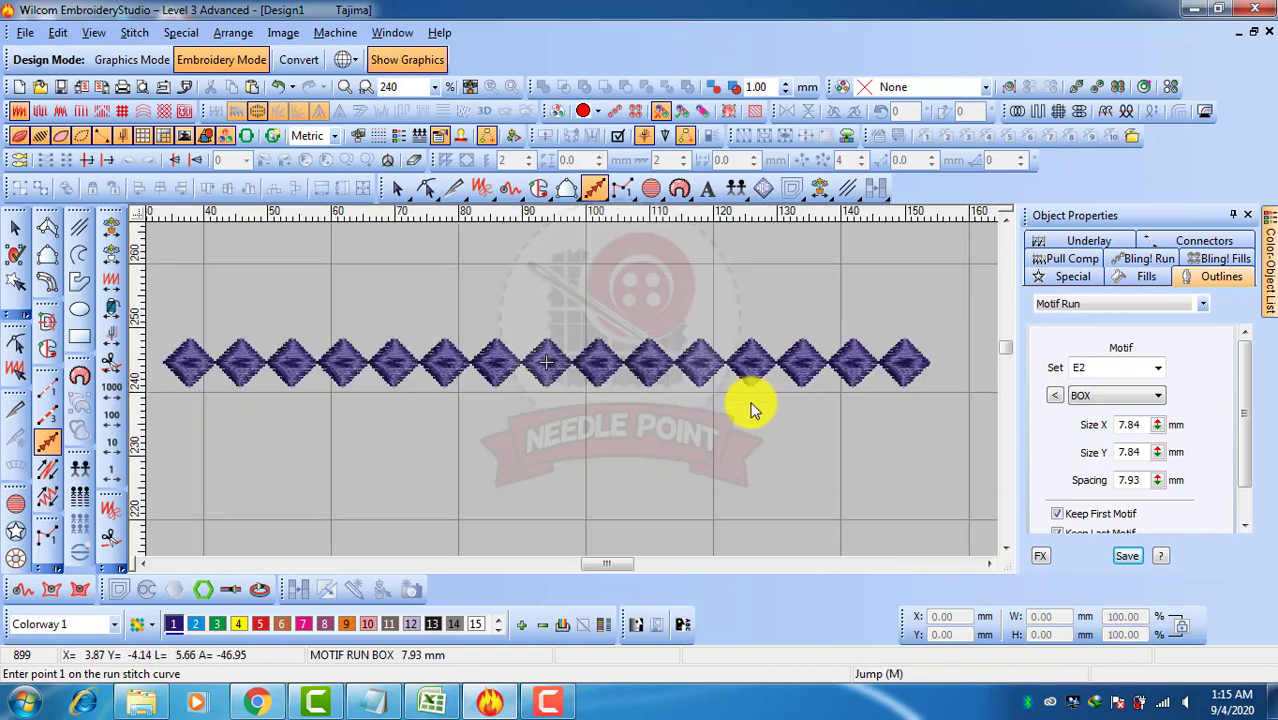
left_click(15, 227)
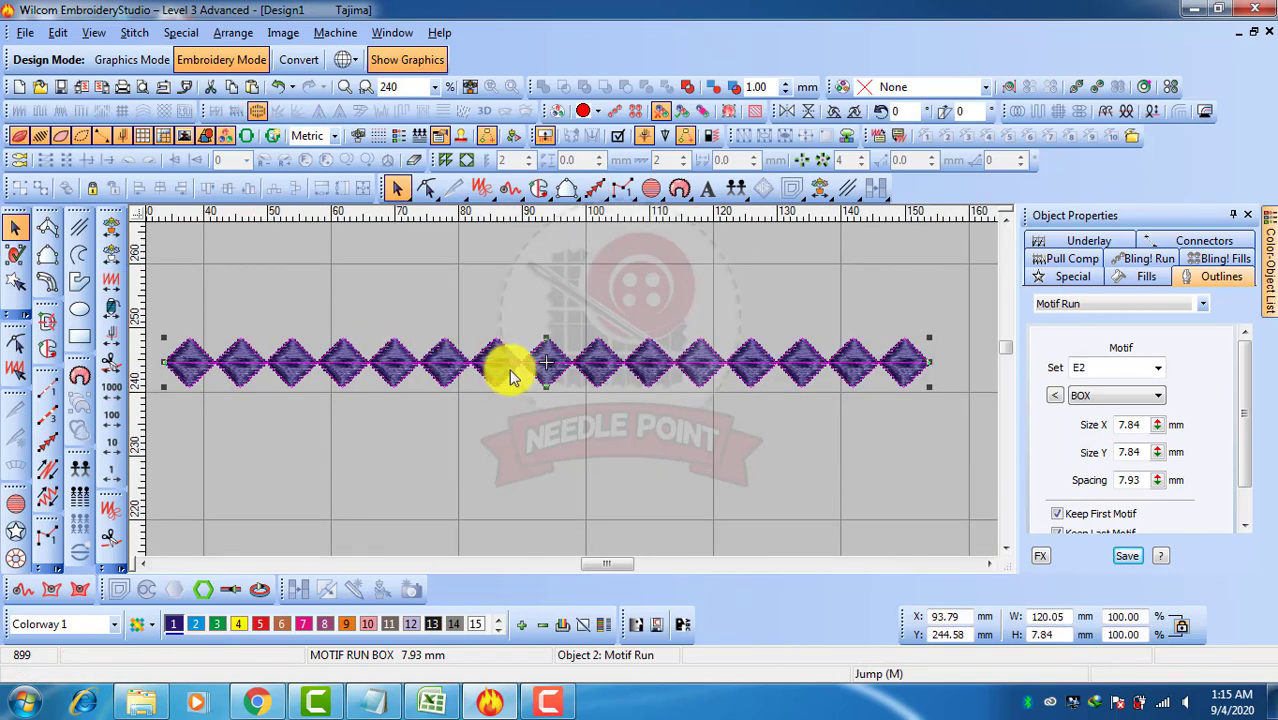
left_click_drag(558, 378, 554, 307)
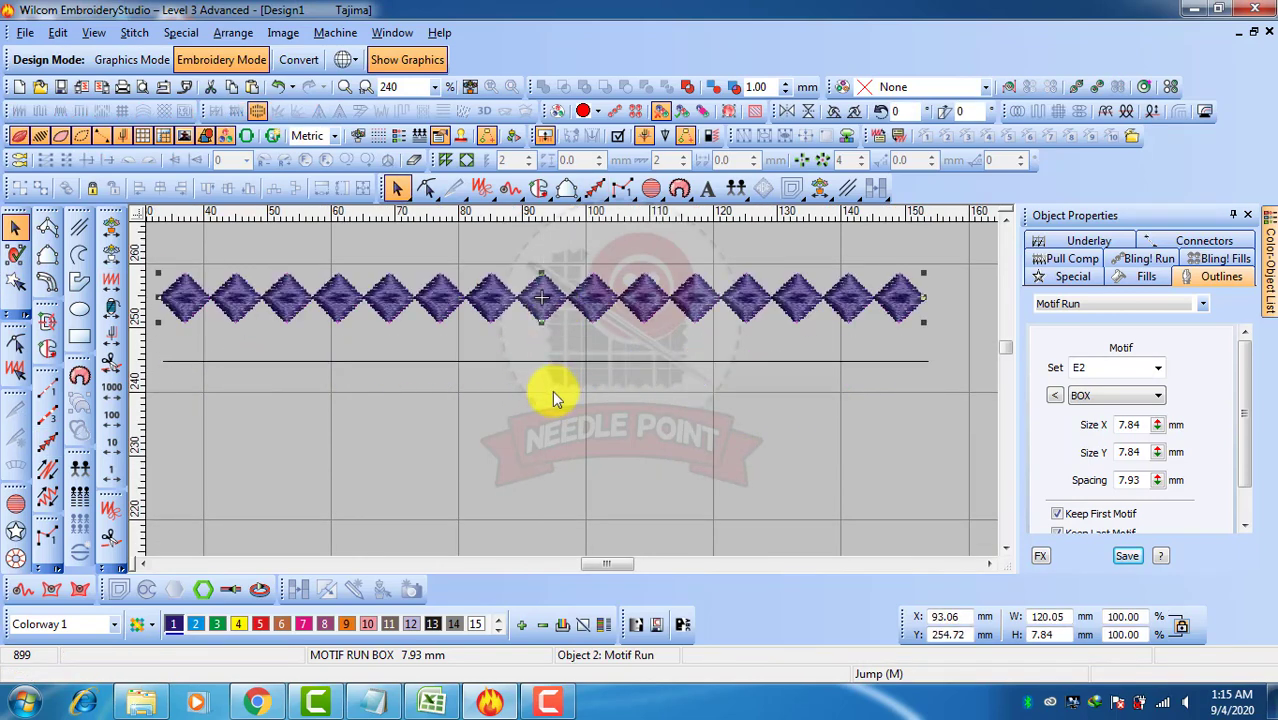
Digitize a leaf-shaped satin object with Input A below the reference line, about 7 mm wide and 19 mm tall
left_click(535, 437)
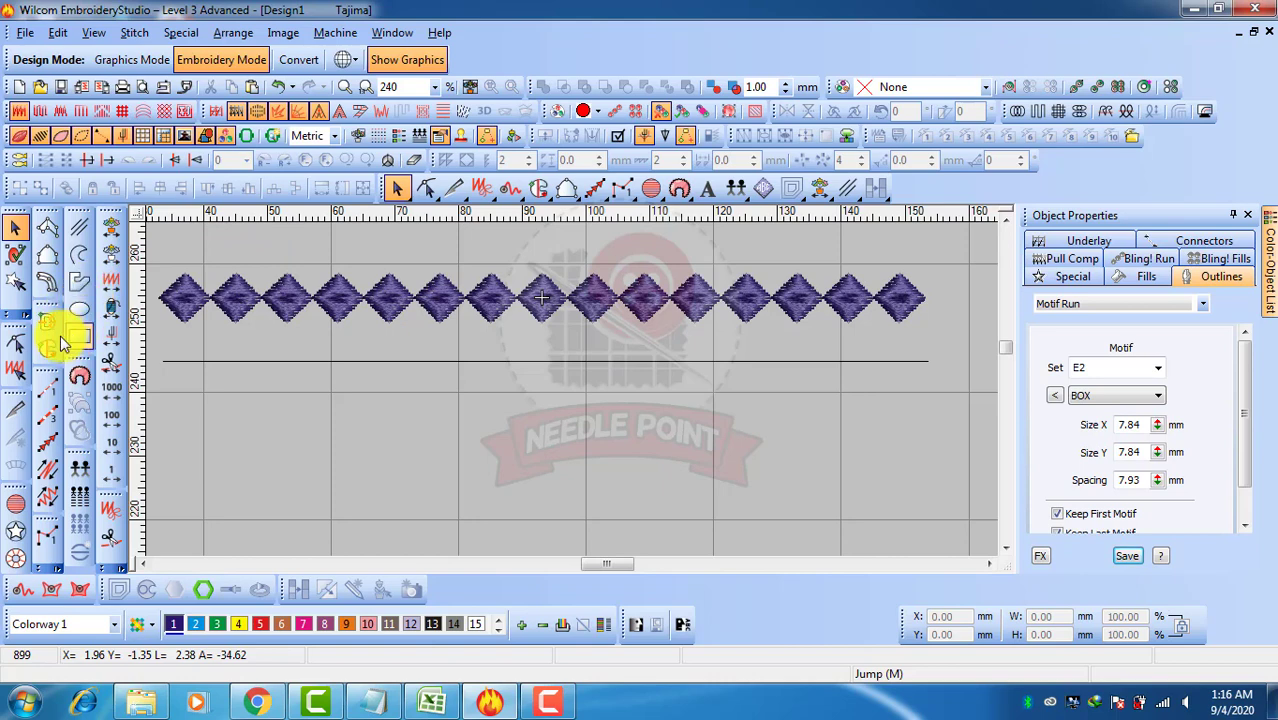
left_click(47, 228)
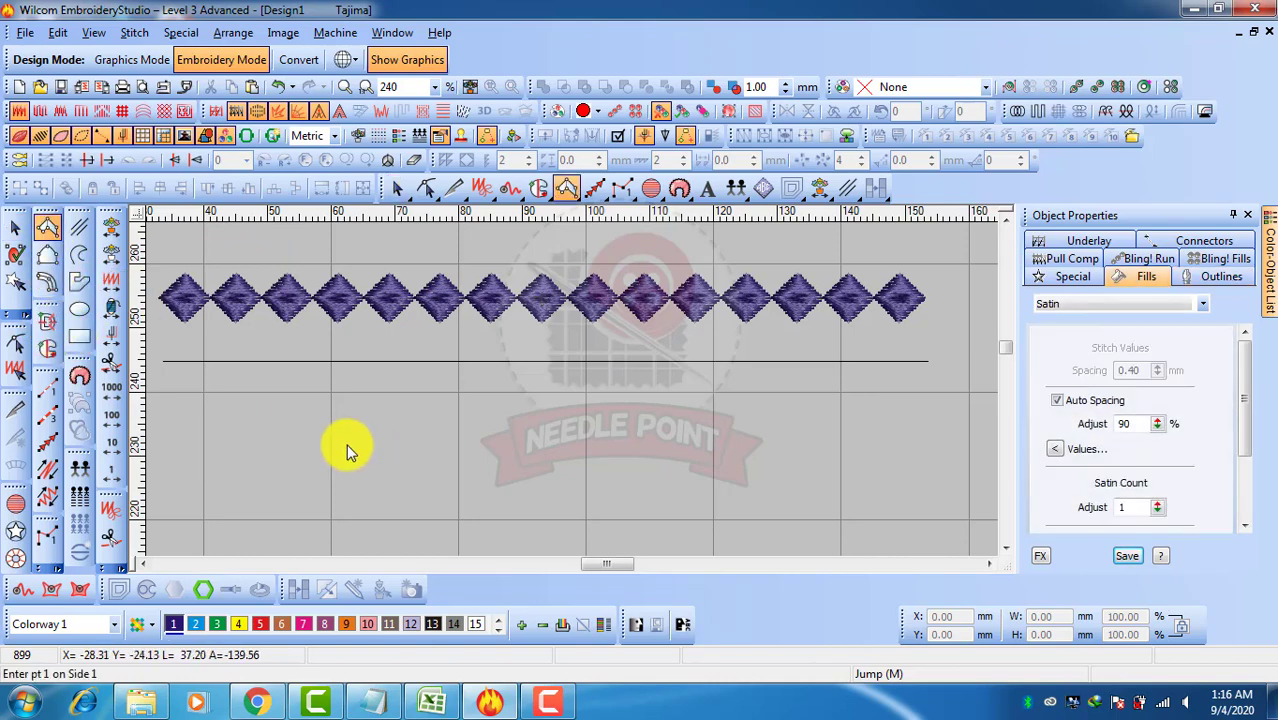
left_click(507, 517)
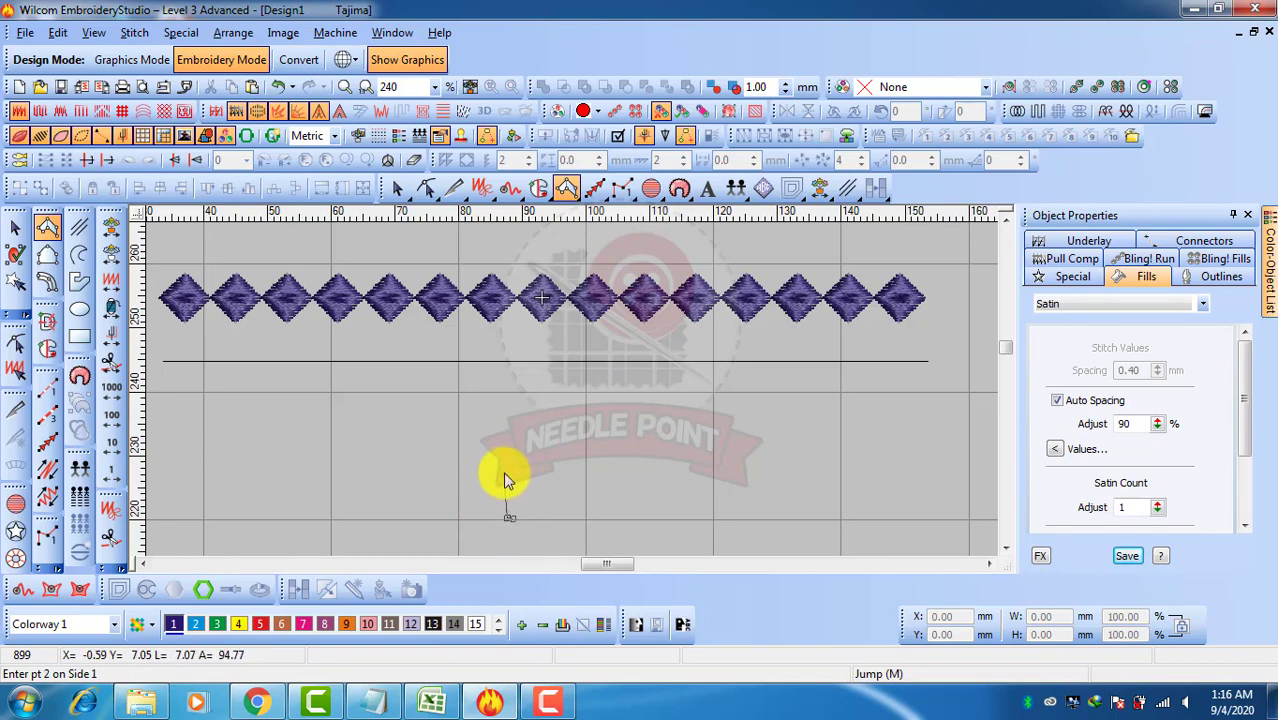
left_click(505, 471)
left_click(530, 448)
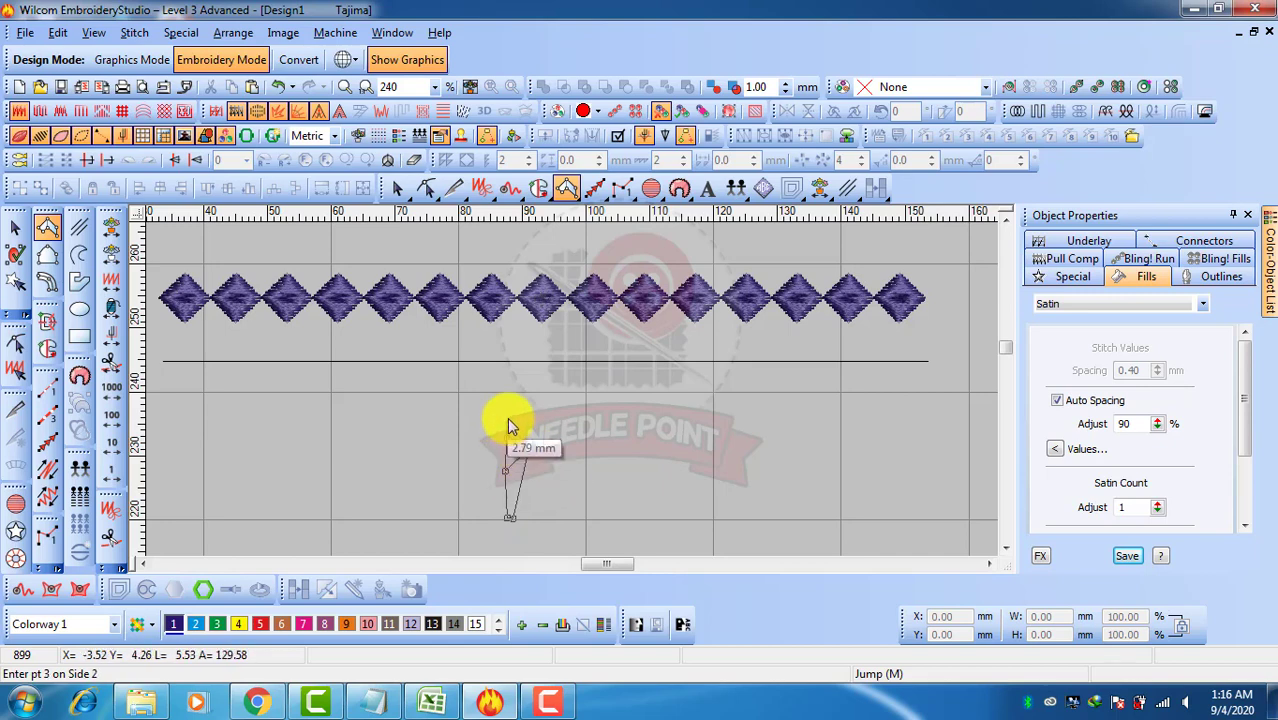
left_click(507, 398)
left_click(507, 449)
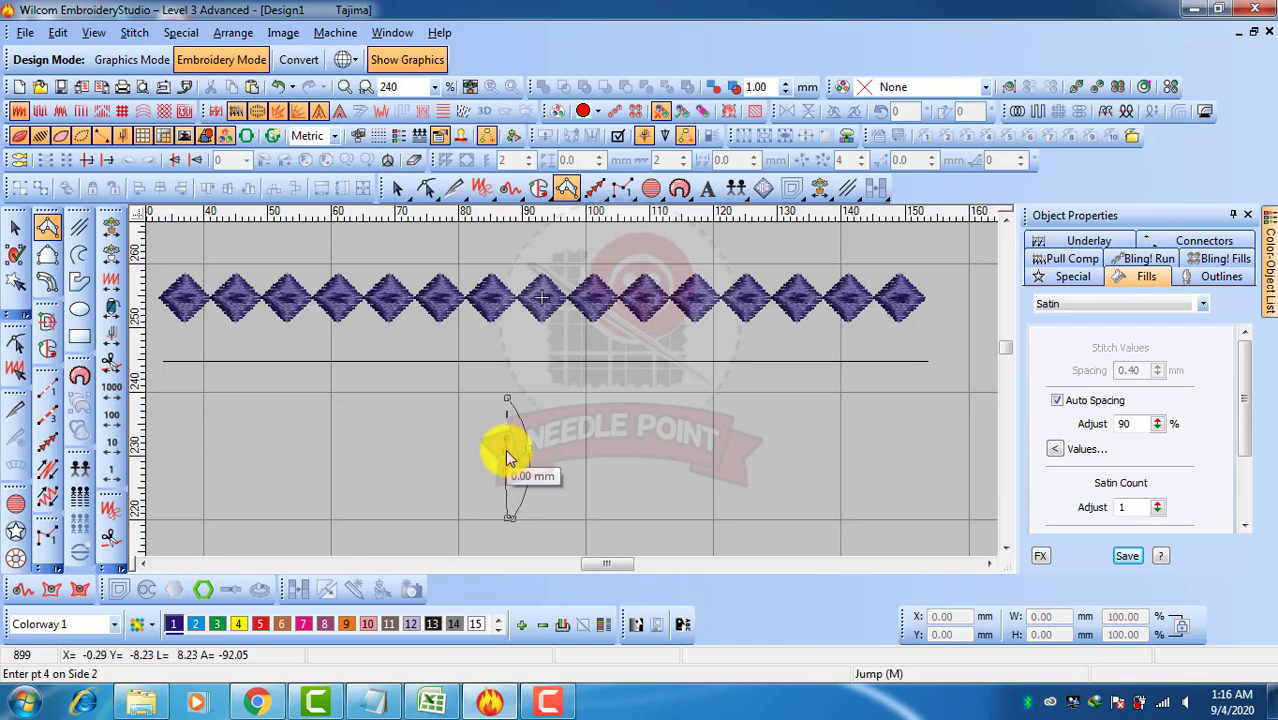
left_click(501, 516)
key("Return")
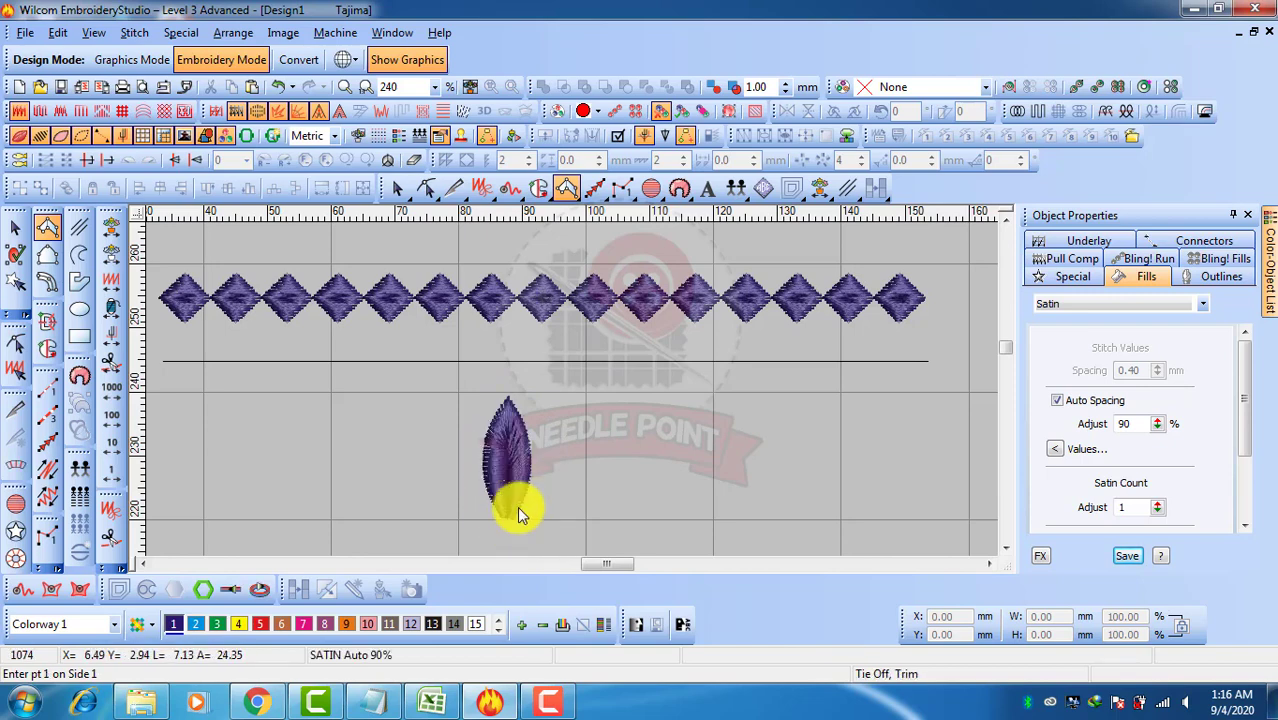
Duplicate the leaf and place the copy just to the right of it
left_click(15, 227)
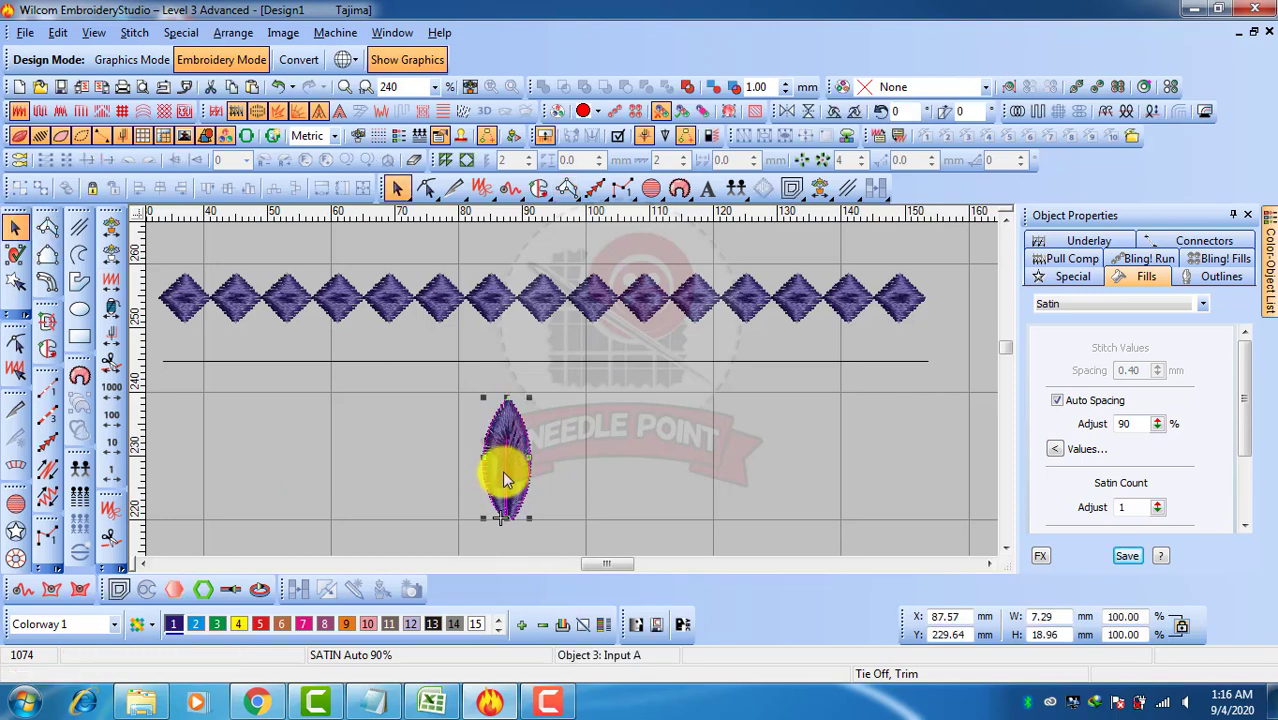
left_click_drag(505, 466, 552, 467)
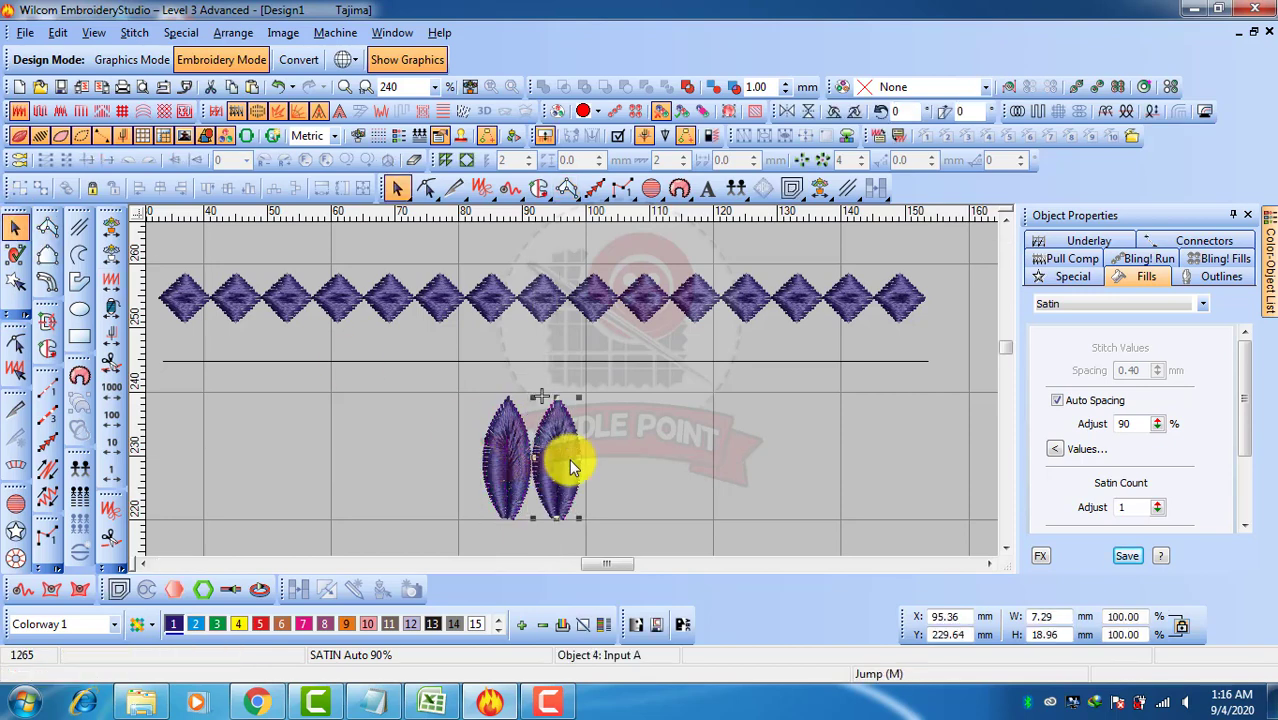
left_click(605, 475)
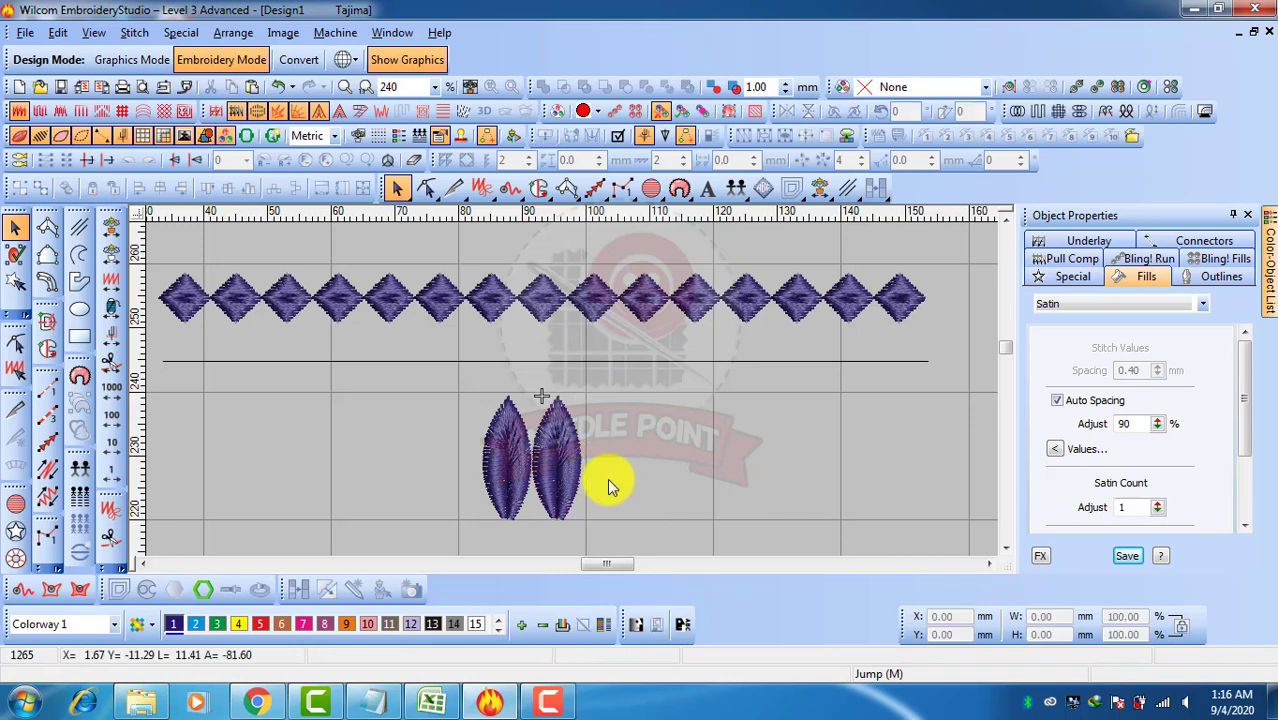
Reshape the left leaf, nudging its bottom centre control point slightly down and right
left_click(508, 482)
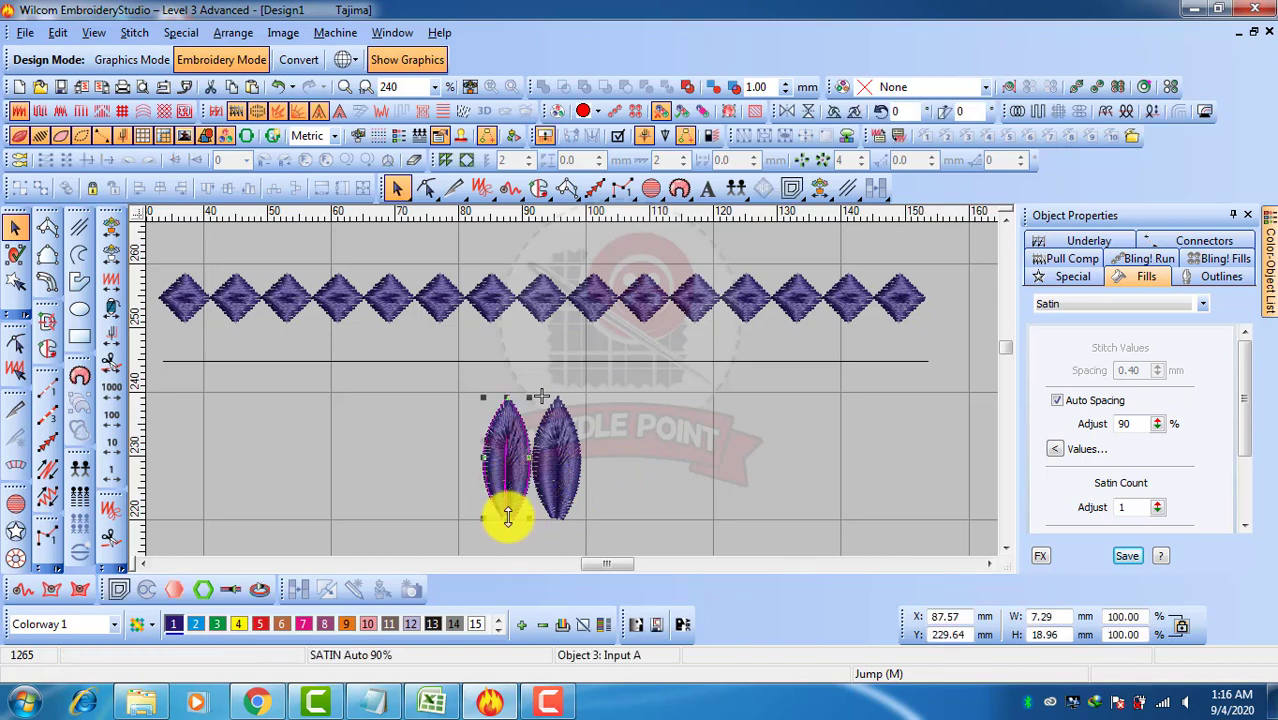
scroll(507, 512, "up", 2)
scroll(563, 396, "down", 1)
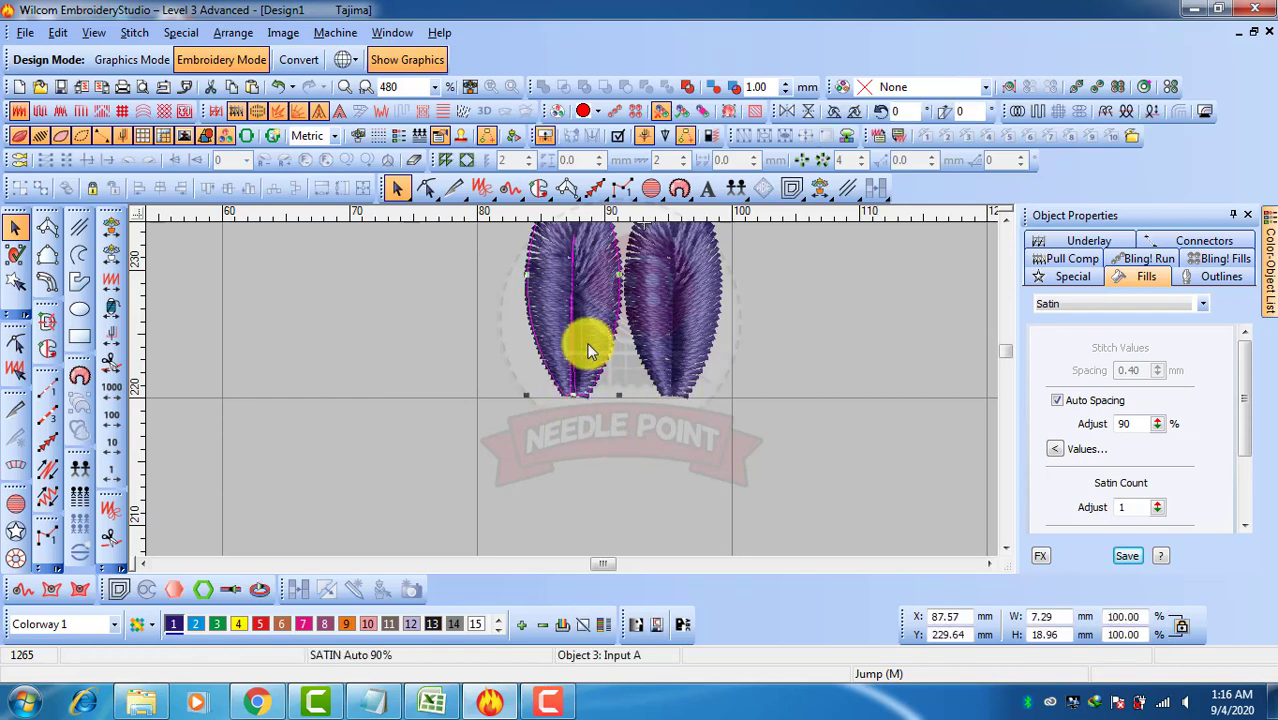
key("h")
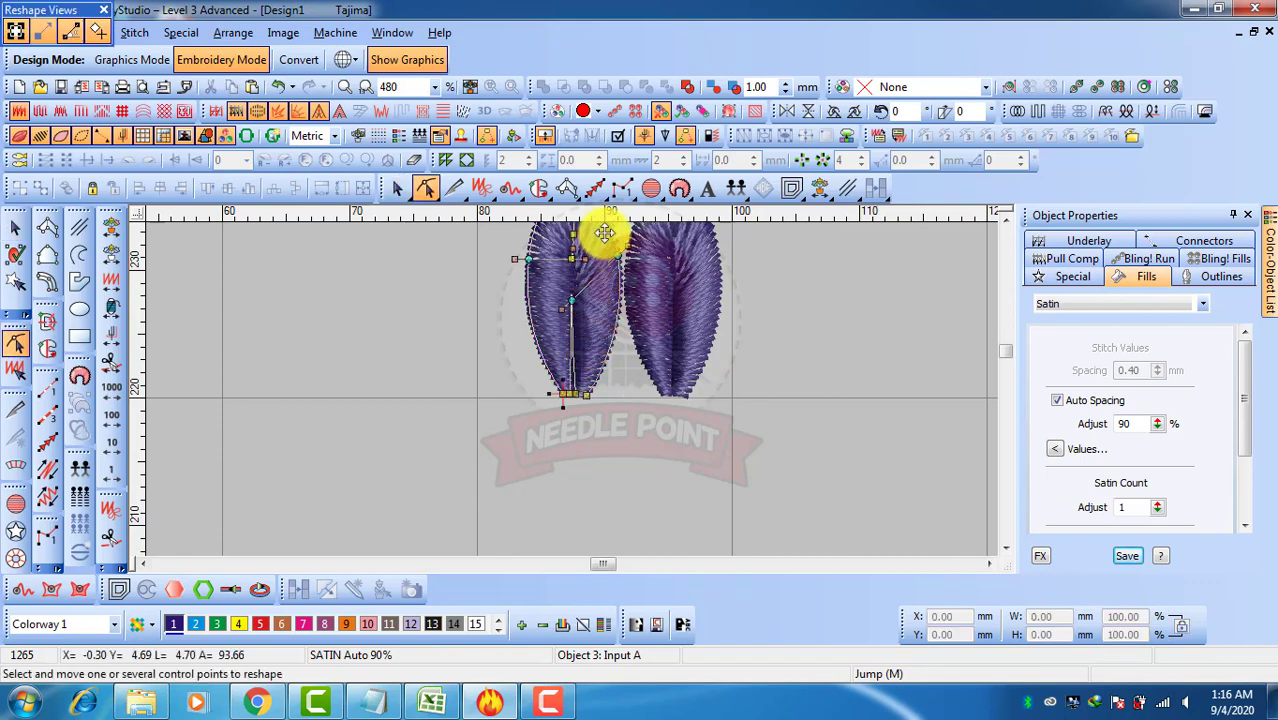
mouse_move(550, 393)
left_mouse_down()
mouse_move(594, 399)
mouse_move(559, 405)
left_mouse_up()
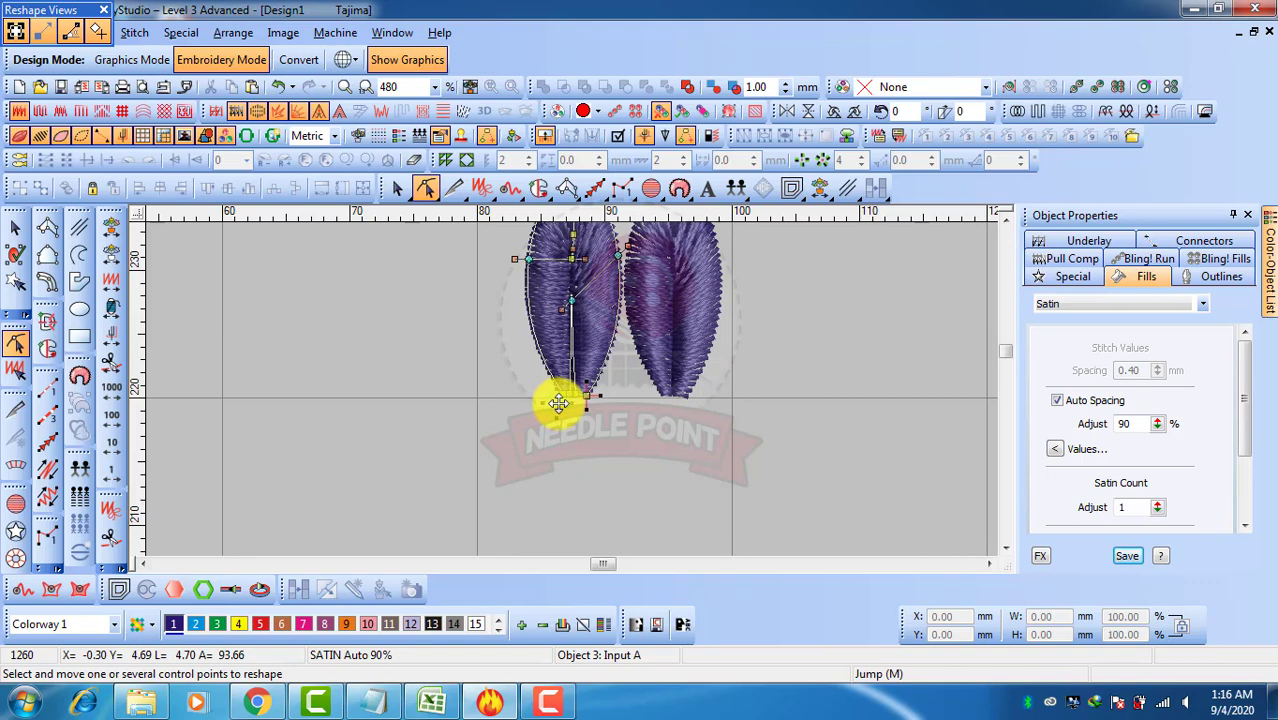
left_click(15, 226)
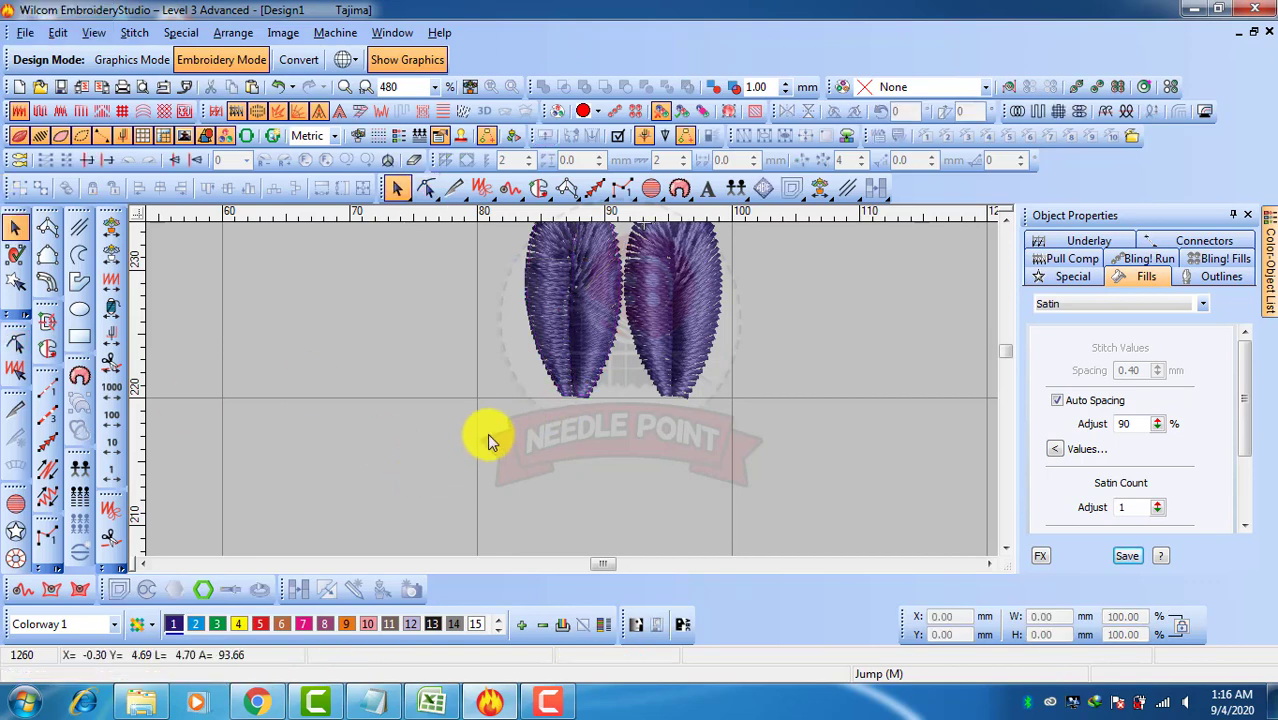
key("shift+z")
key("z")
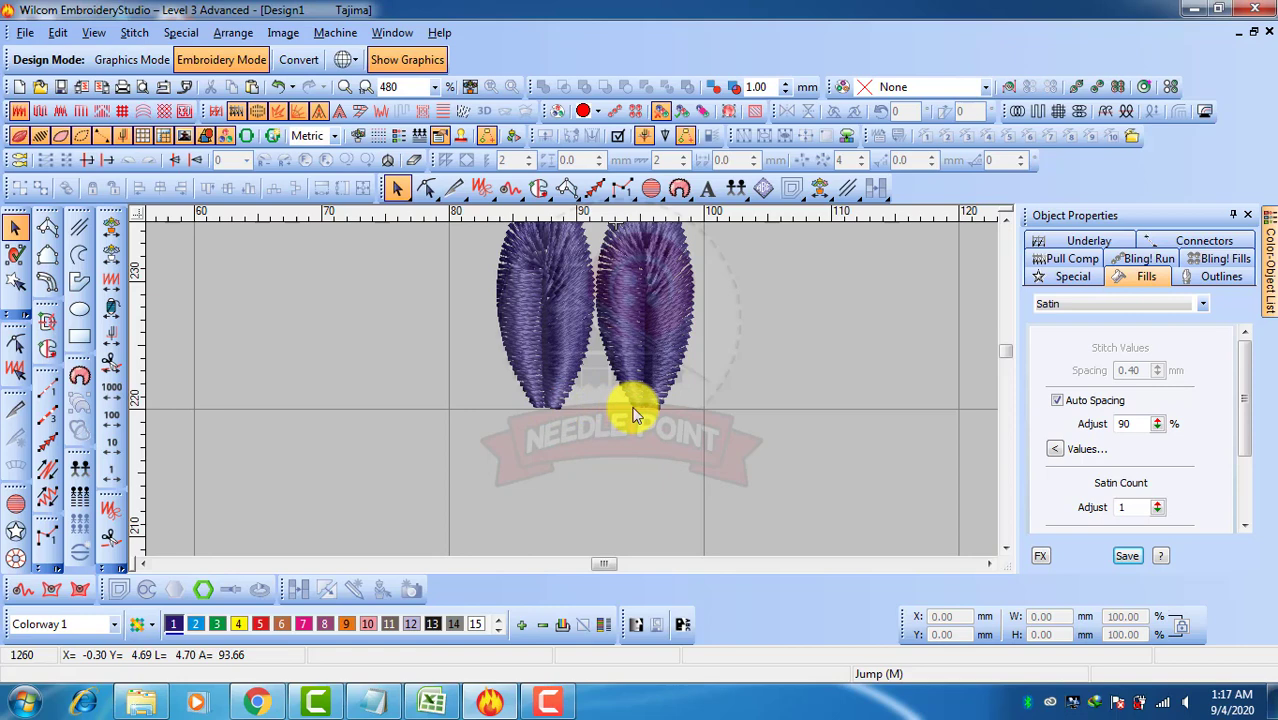
Nudge the right leaf three steps to the right
left_click(644, 320)
key("Right")
key("Right")
key("Right")
key("Right")
key("Right")
key("Right")
key("Right")
key("Right")
key("Right")
key("Right")
key("Right")
key("Right")
key("Right")
key("Right")
key("Right")
key("Right")
key("Right")
key("Right")
key("Right")
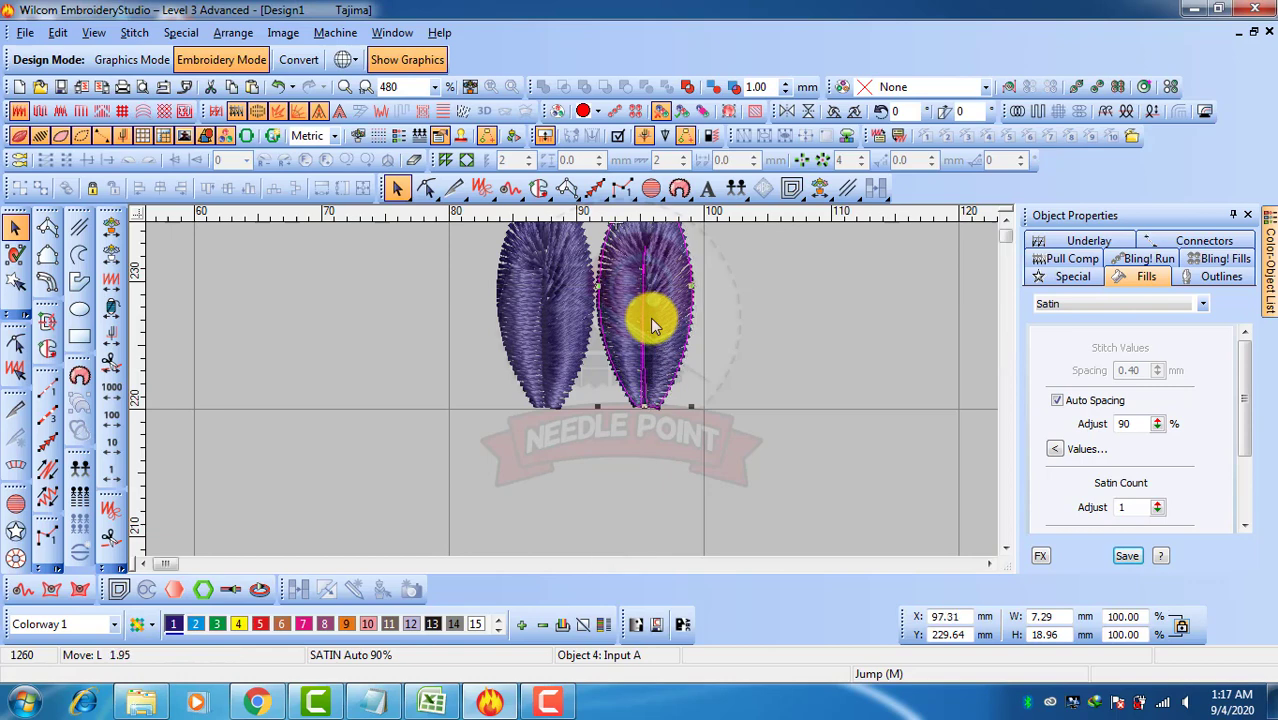
left_click(630, 451)
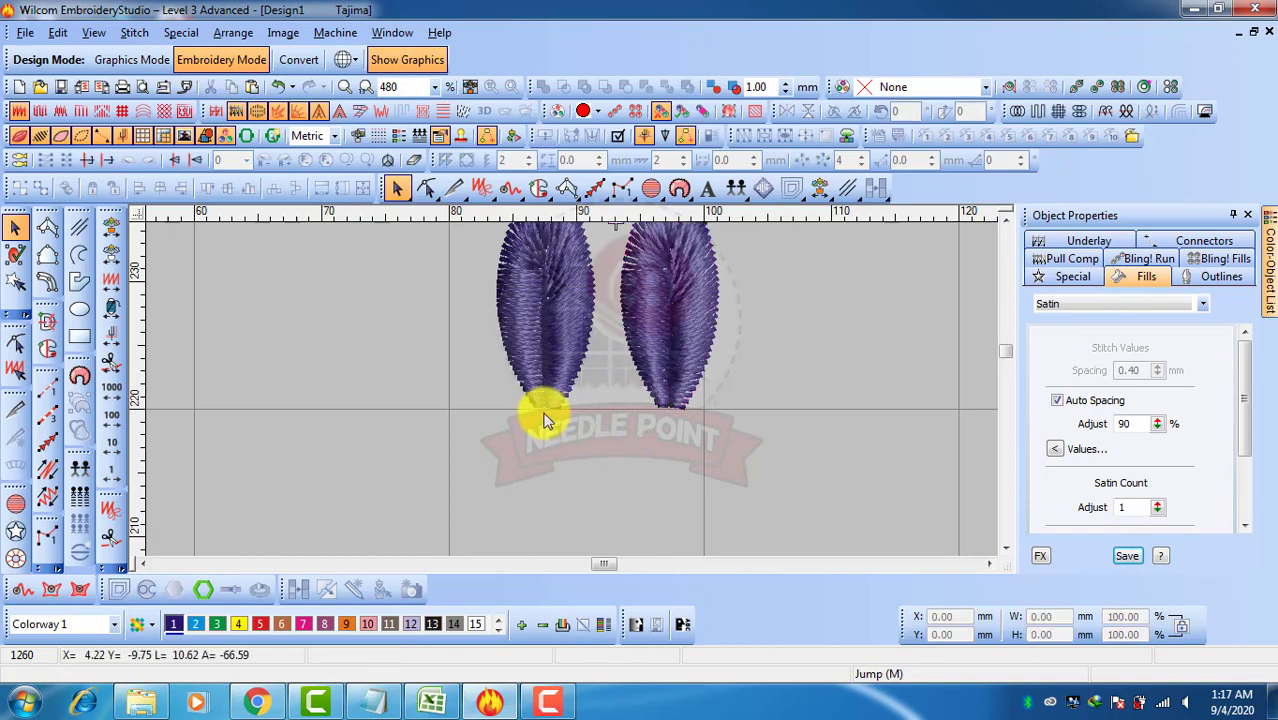
left_click(534, 352)
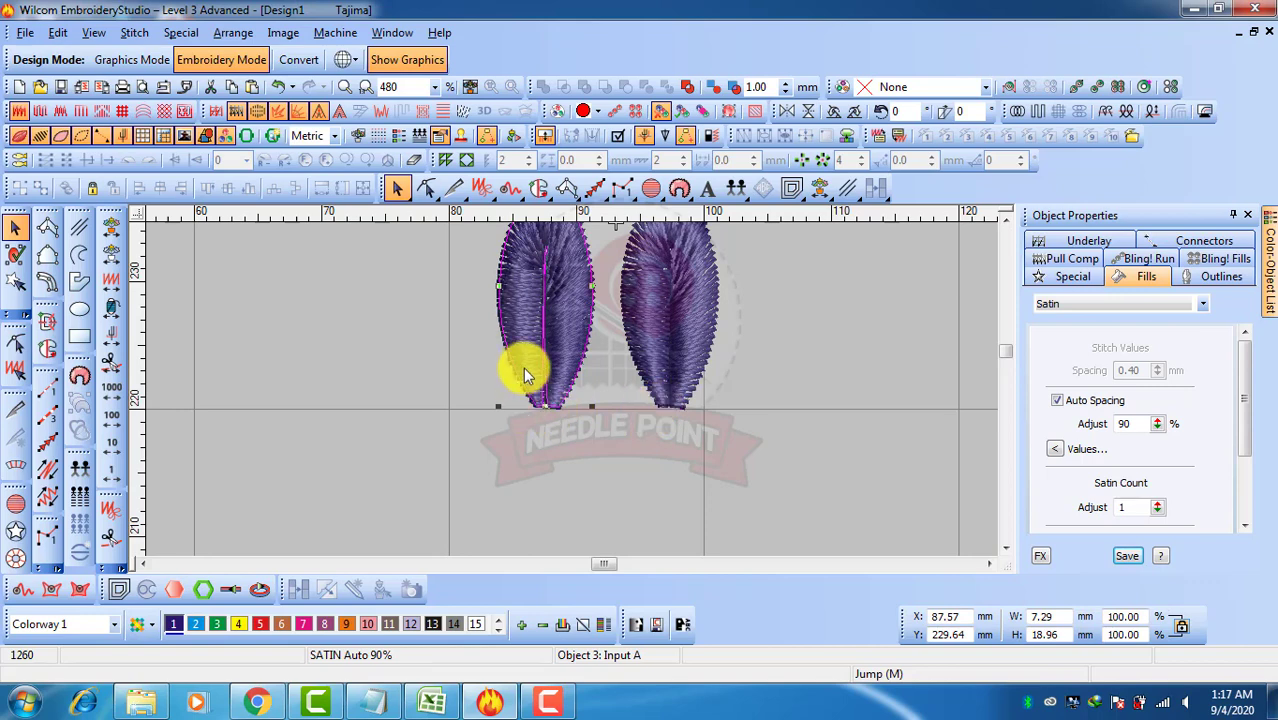
left_click(640, 470)
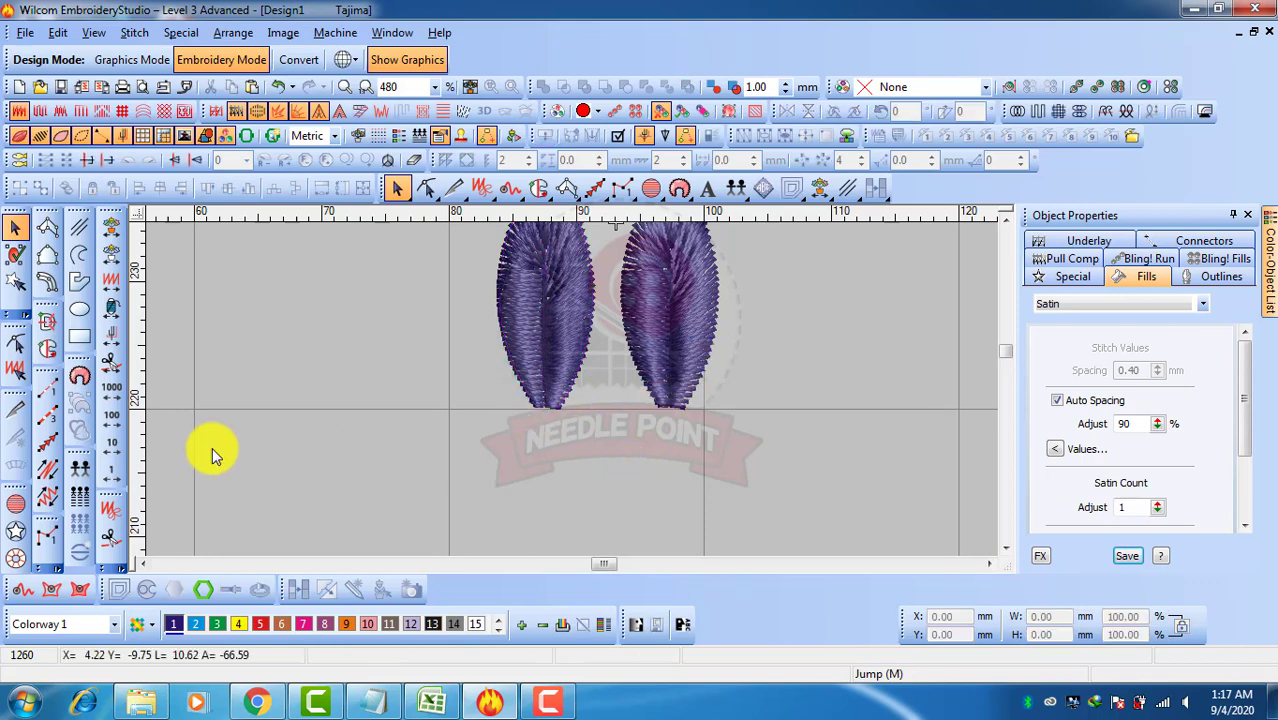
Draw a straight run about 7.6 mm long along the reference line between the two leaf bases, reshaping its start point slightly left
left_click(47, 387)
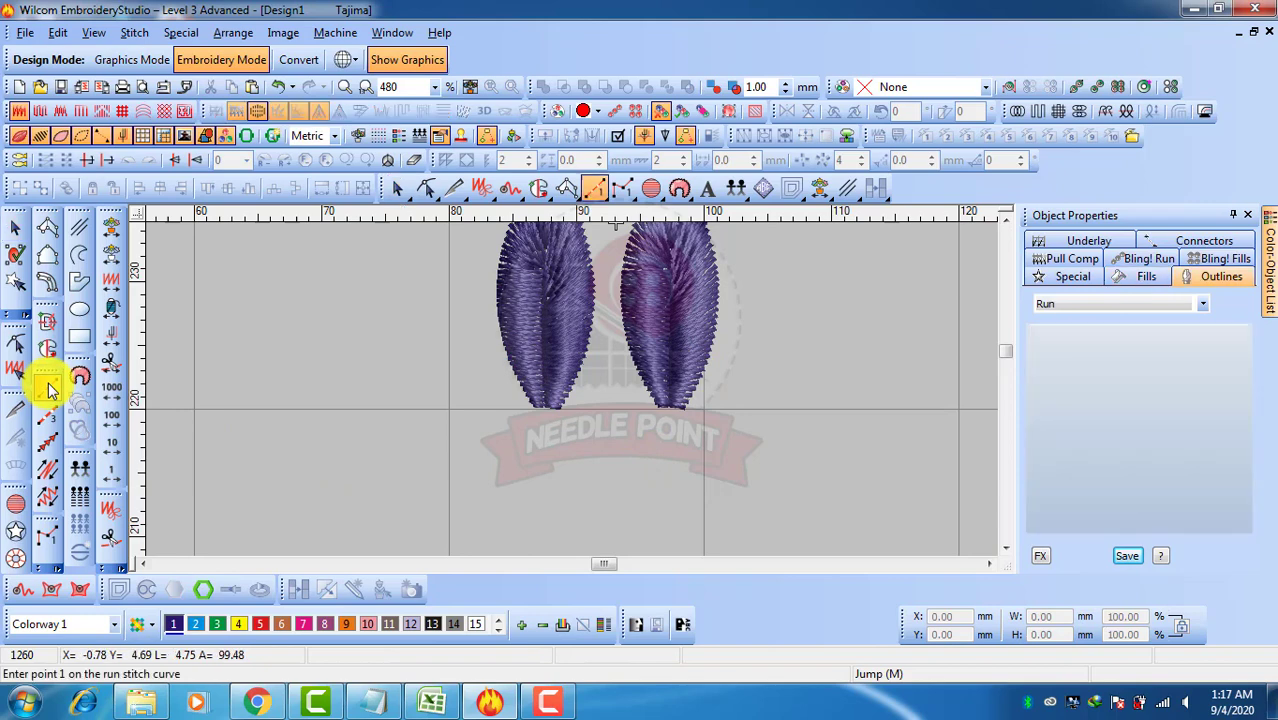
left_click(559, 408)
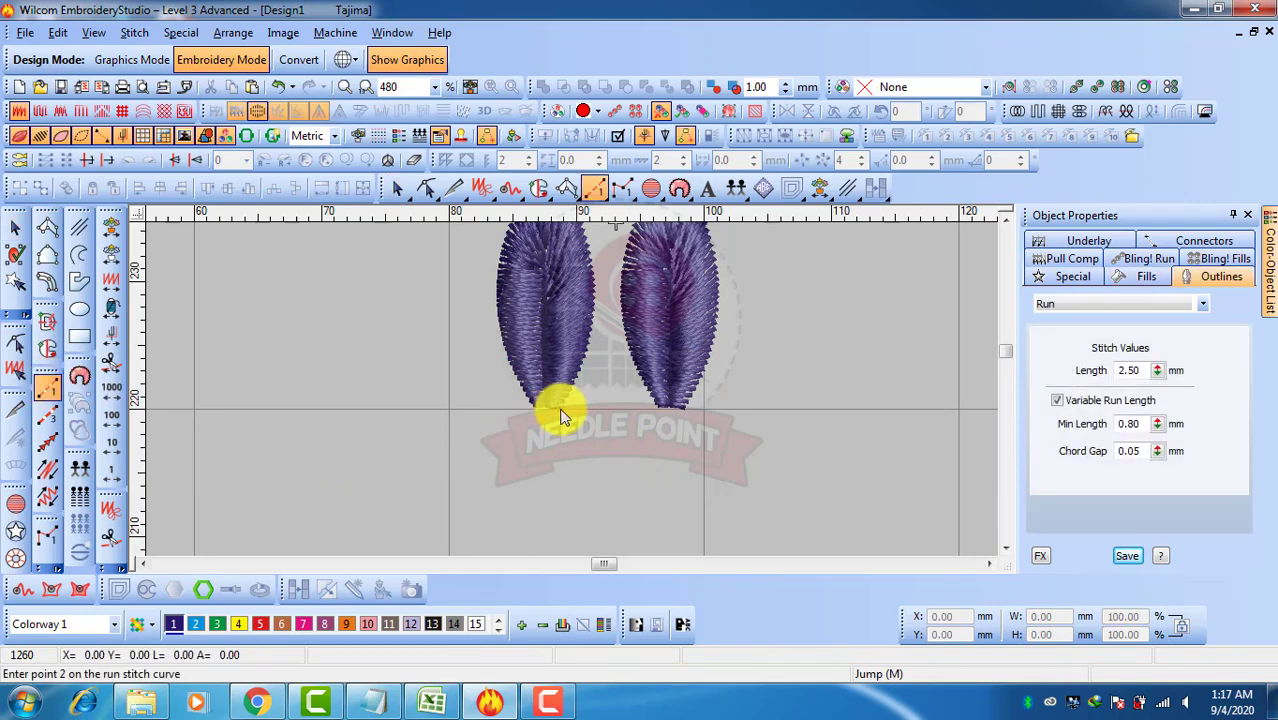
left_click(656, 410)
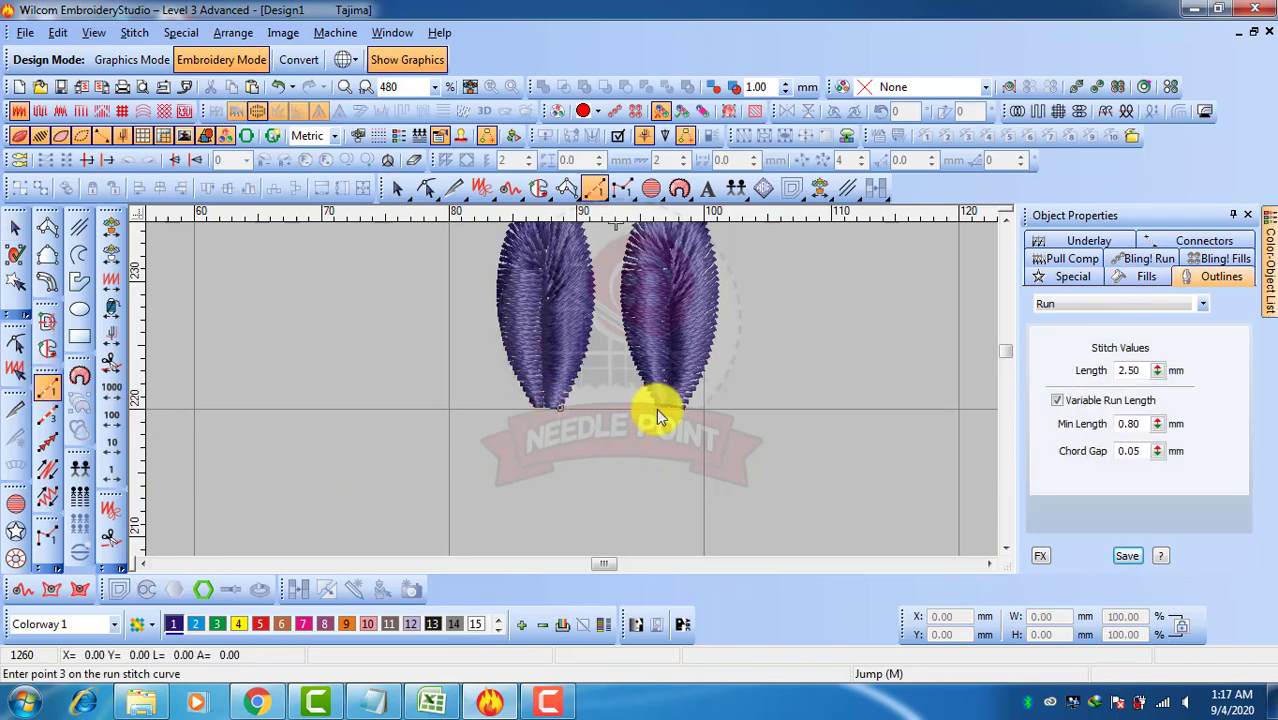
key("Return")
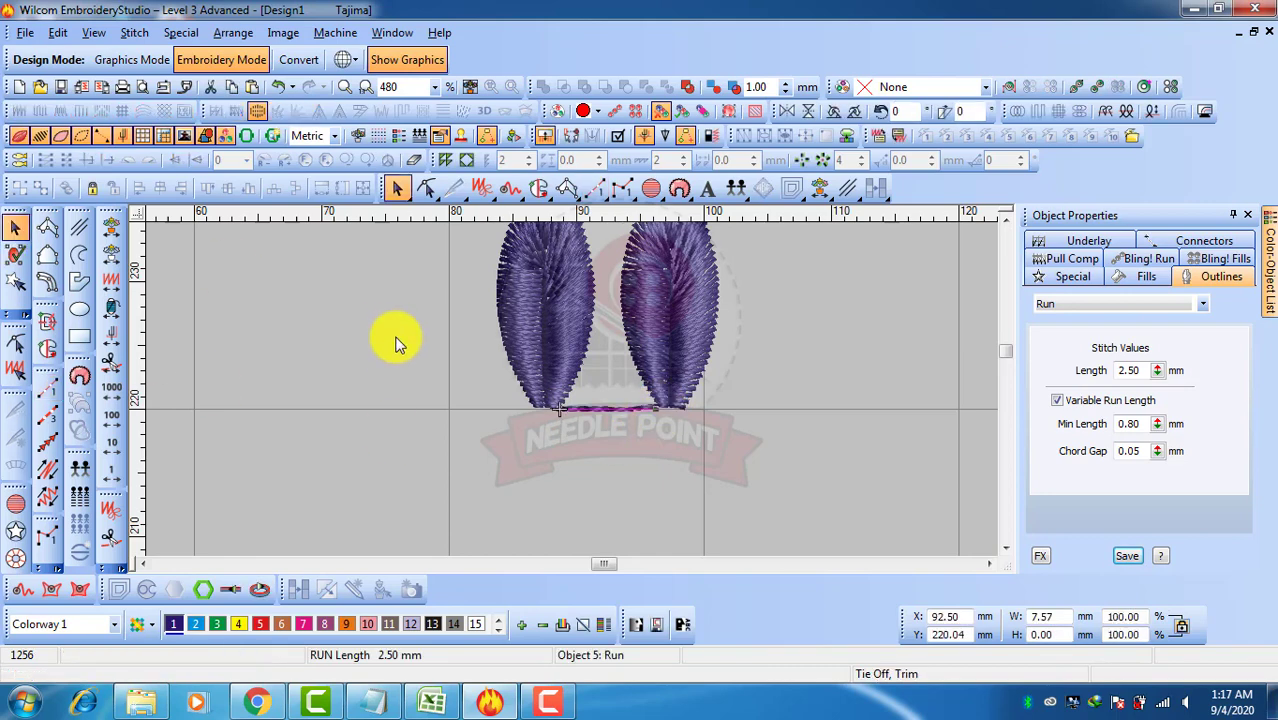
key("h")
left_click_drag(567, 414, 553, 411)
left_click(15, 230)
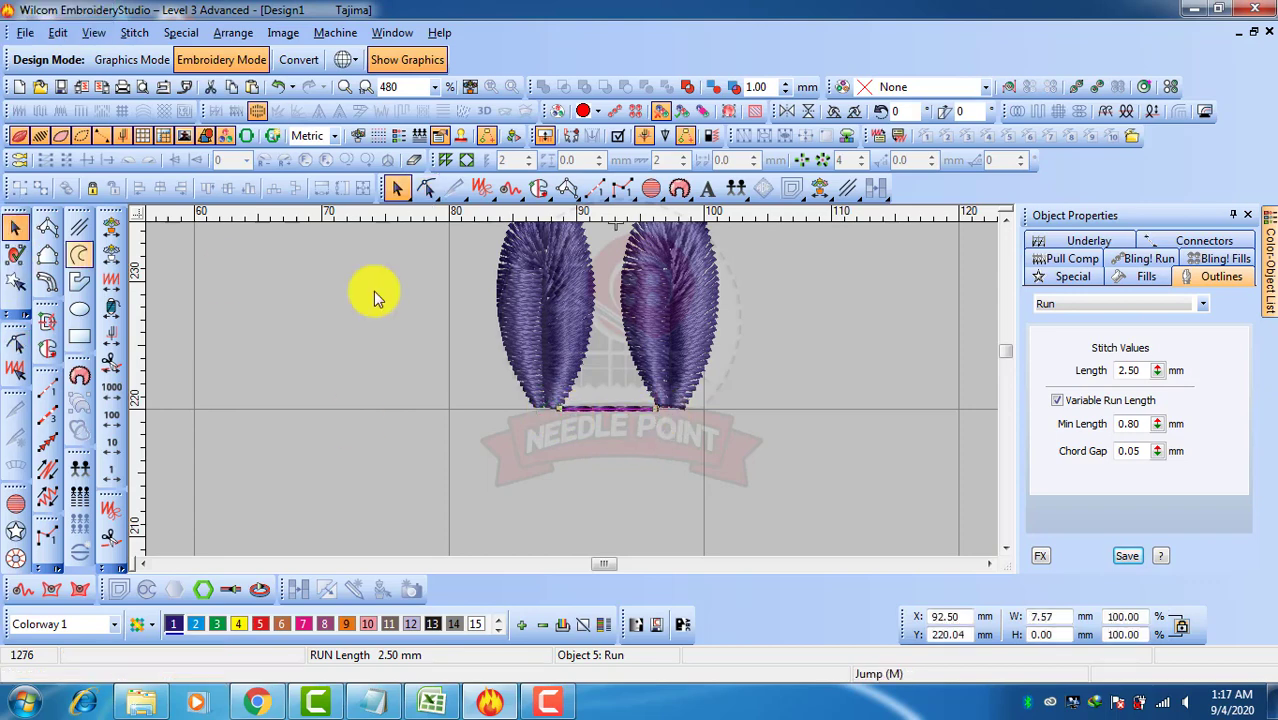
Delete the right leaf
left_click(646, 322)
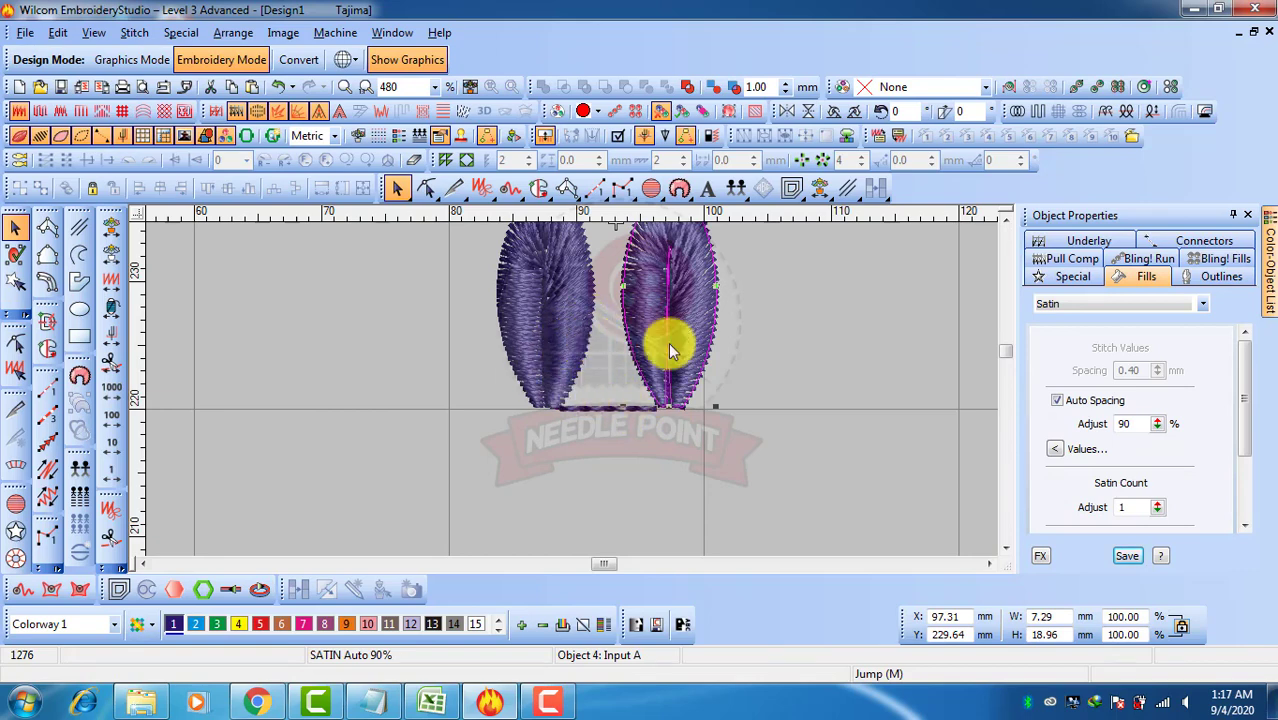
key("Delete")
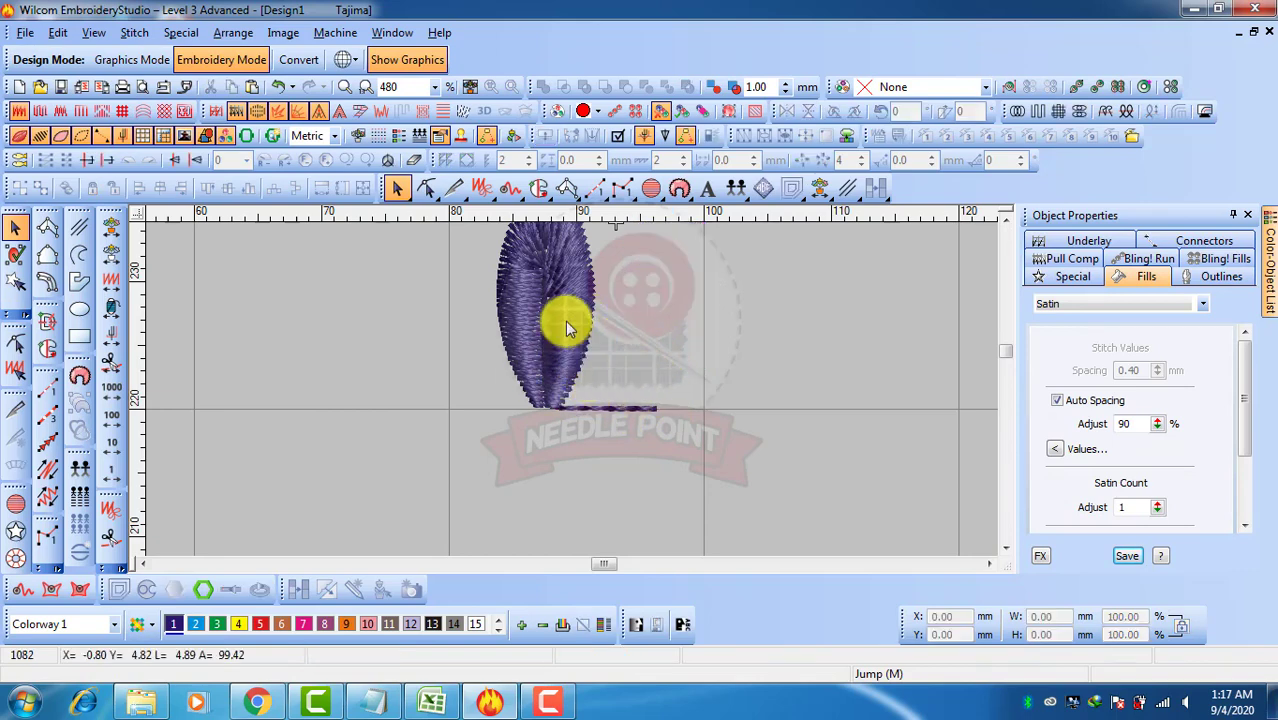
Make a motif named MOTIF in set E2 from the leaf and run line, placing reference points at the run's two ends
left_click(565, 322)
left_click(611, 406, "ctrl")
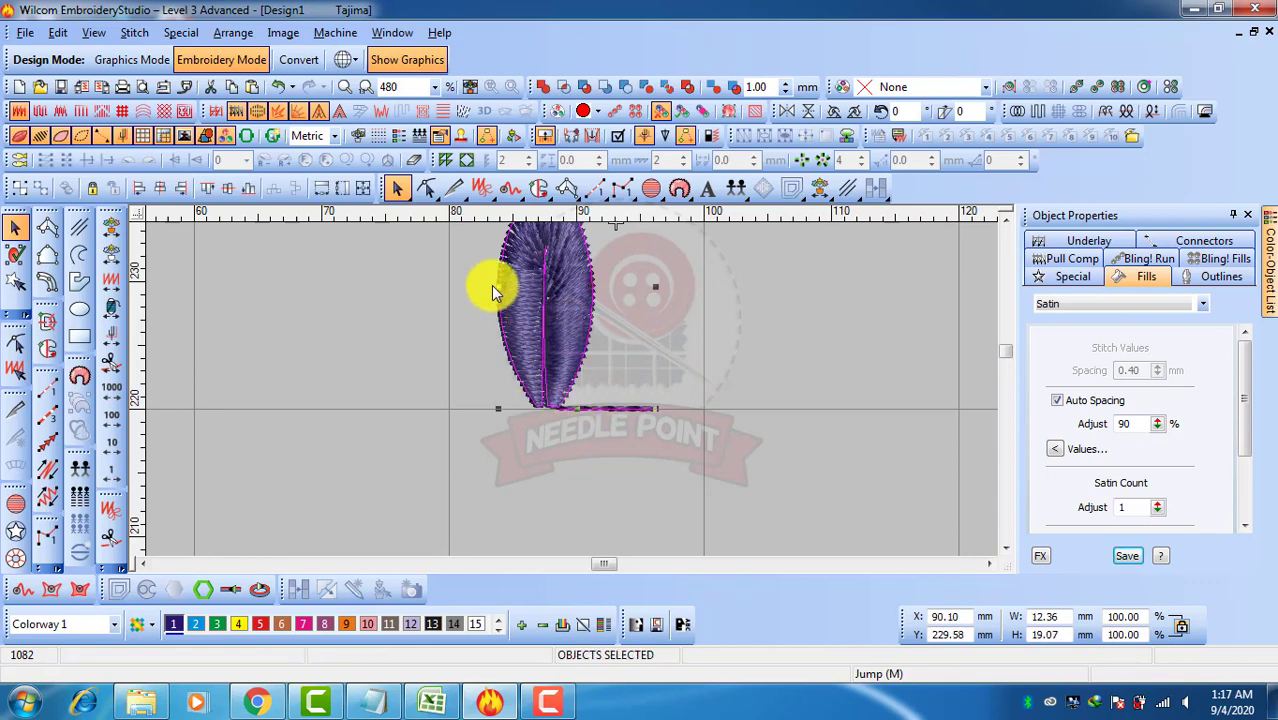
left_click(182, 34)
mouse_move(197, 52)
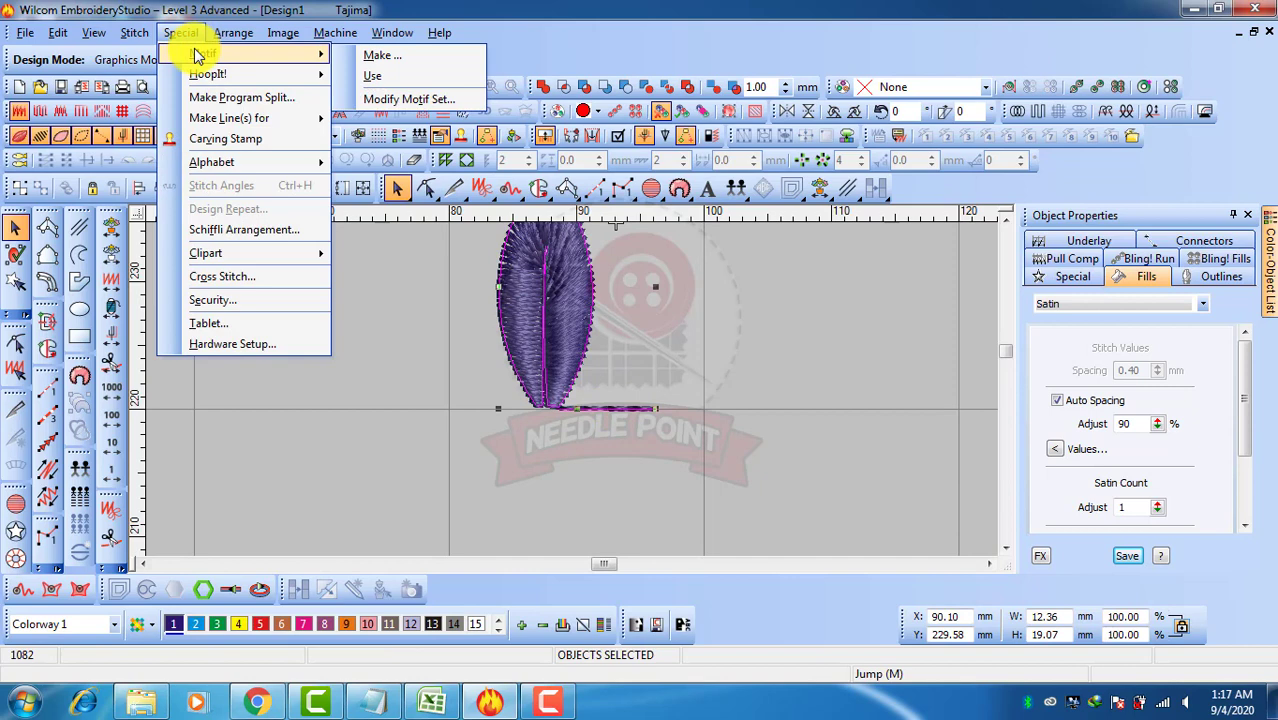
left_click(372, 58)
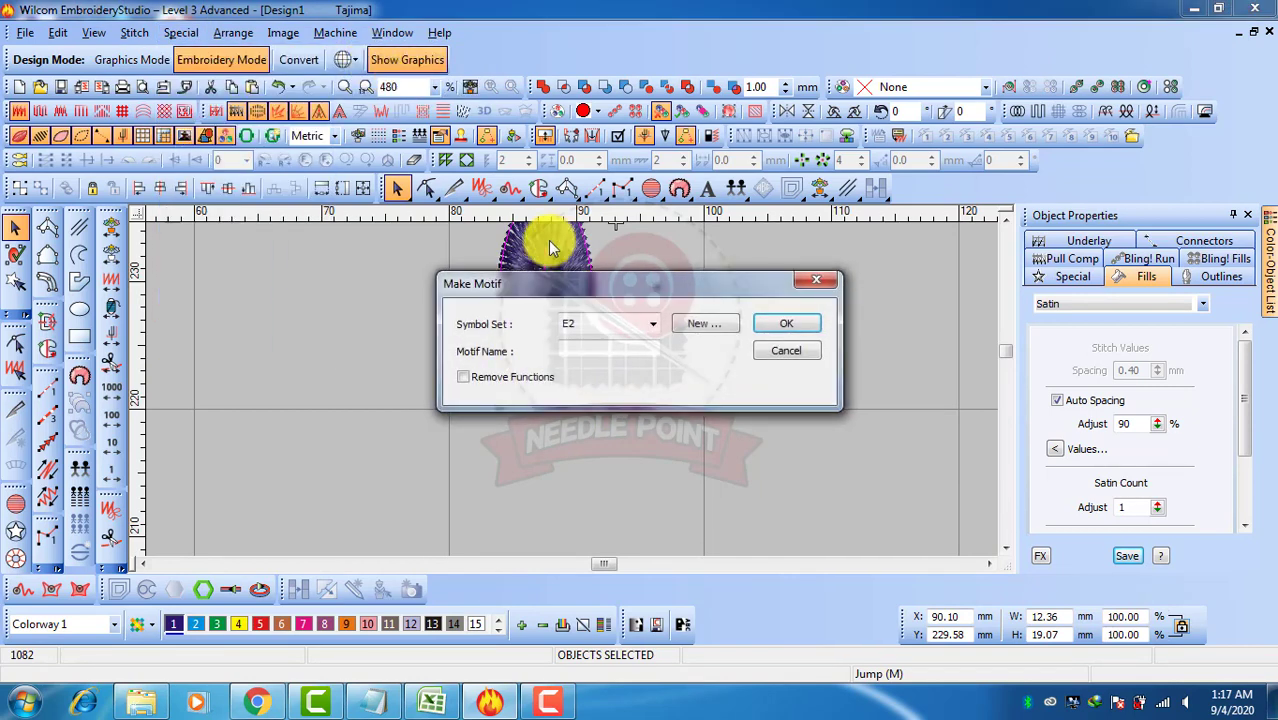
left_click(600, 350)
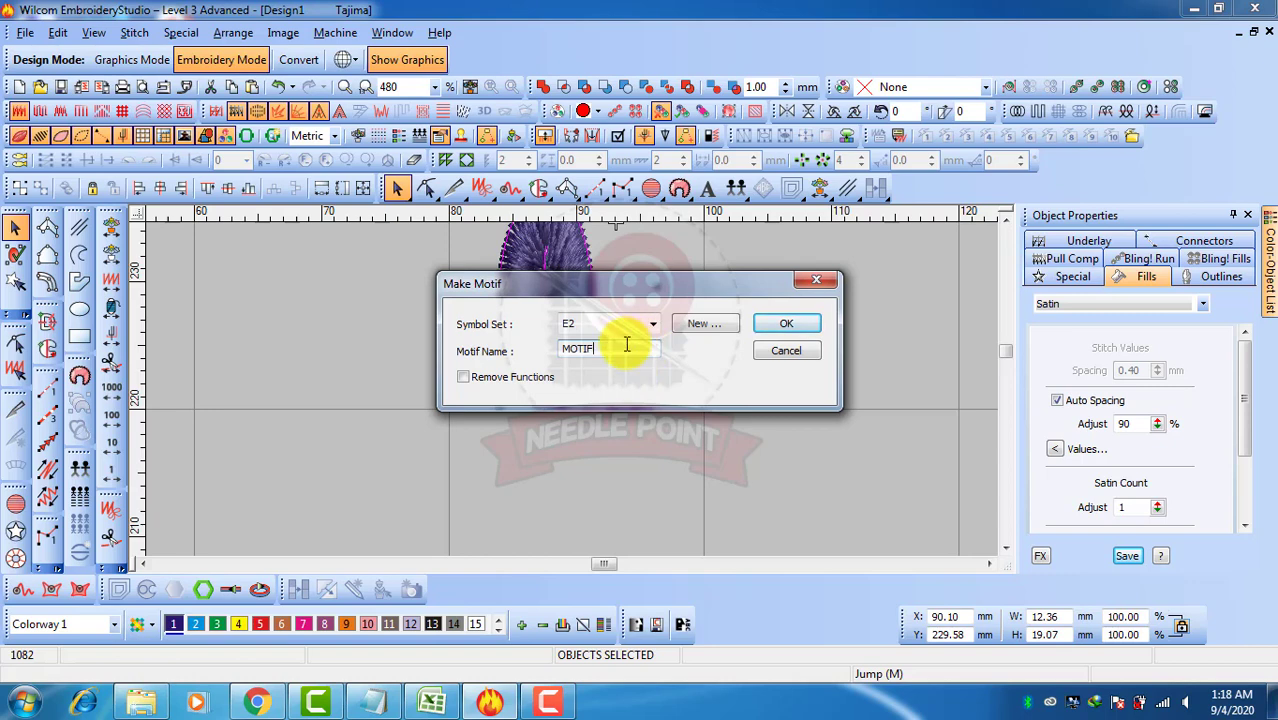
left_click(782, 330)
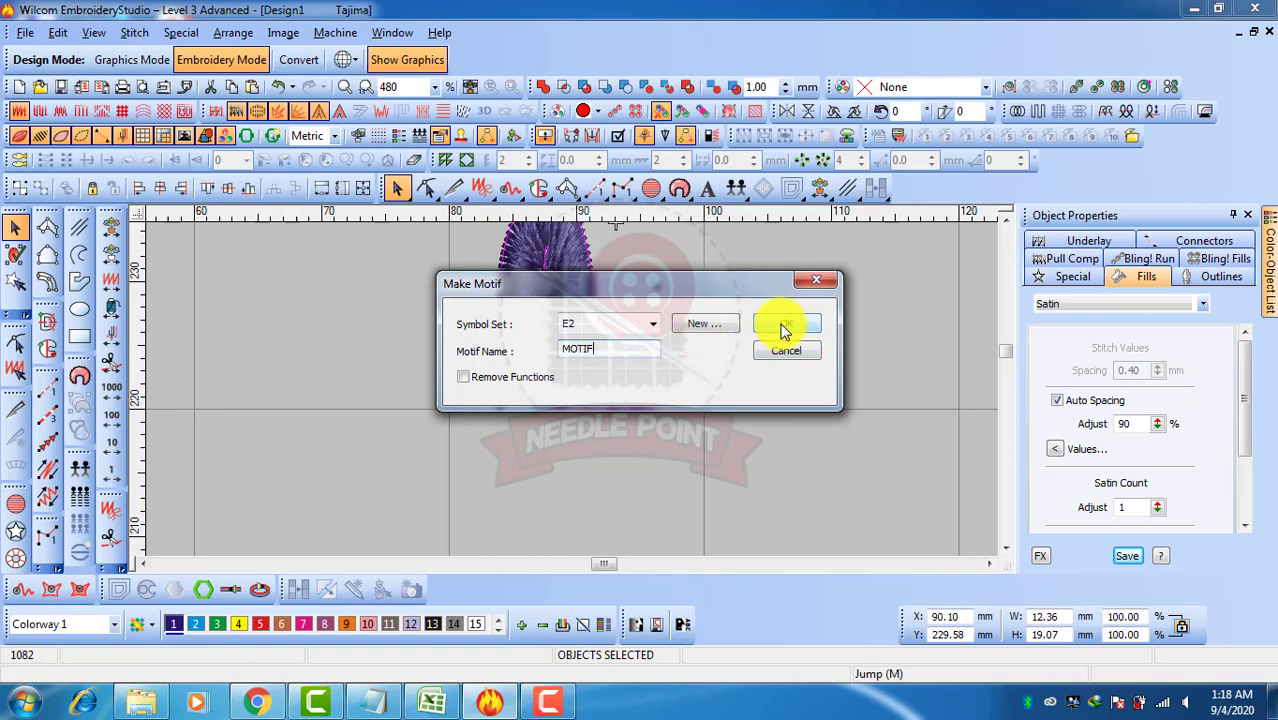
left_click(782, 330)
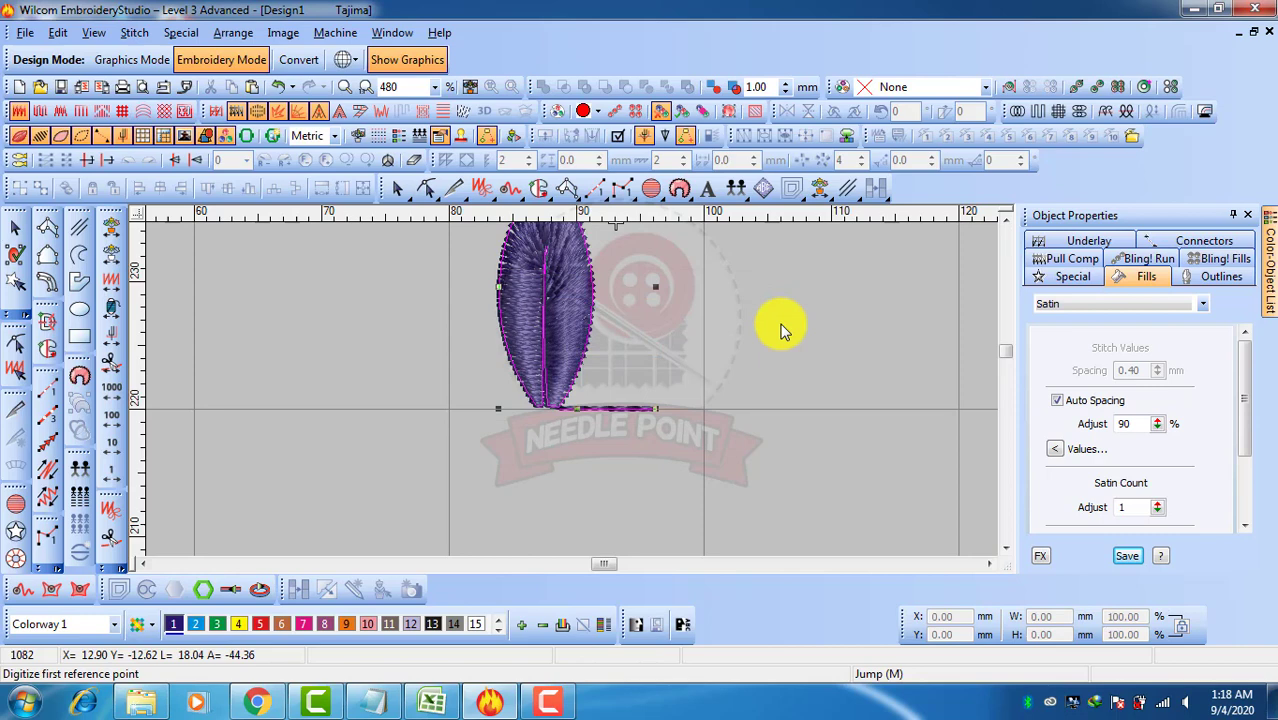
left_click(532, 407)
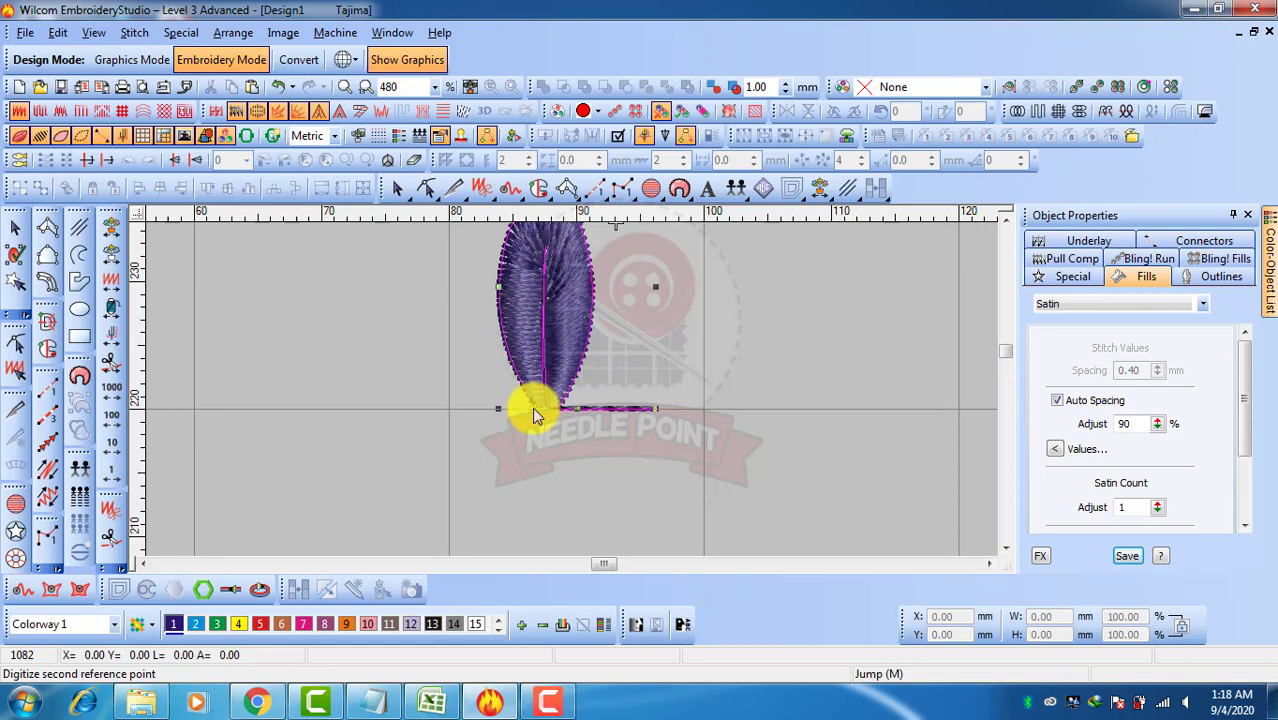
left_click(656, 408)
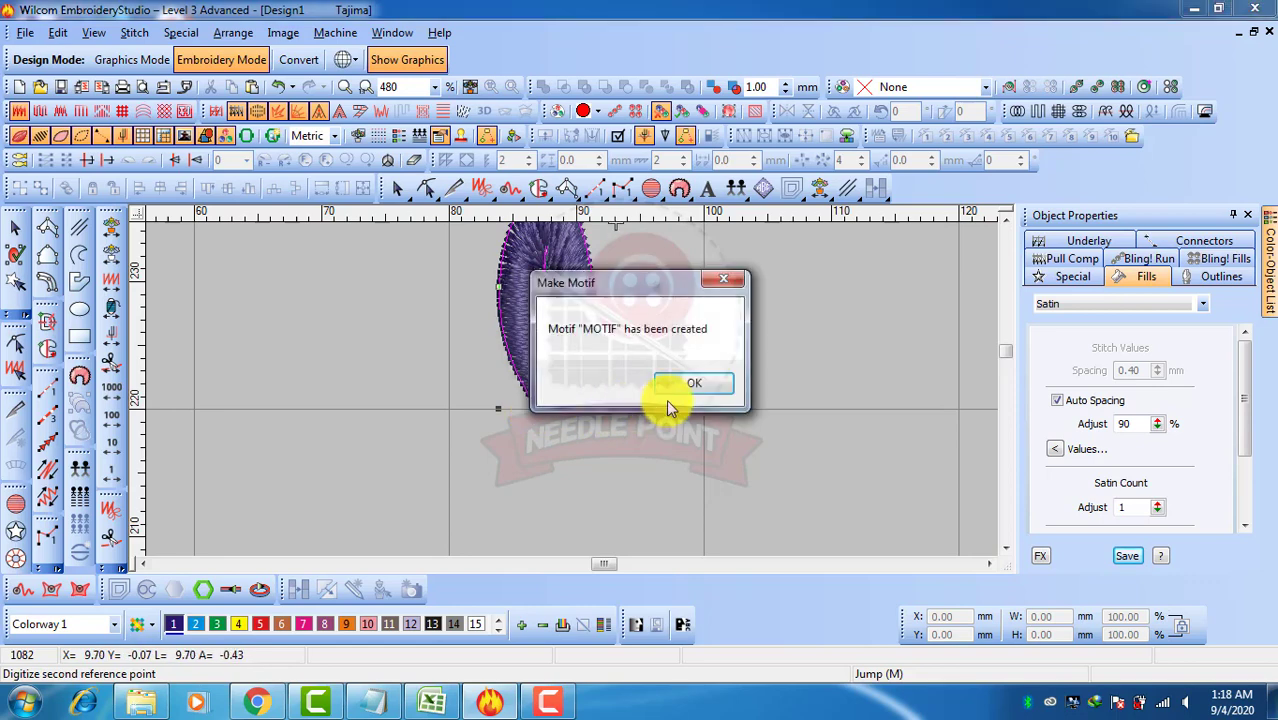
left_click(697, 383)
Delete the original leaf and run line from the design
key("shift+z")
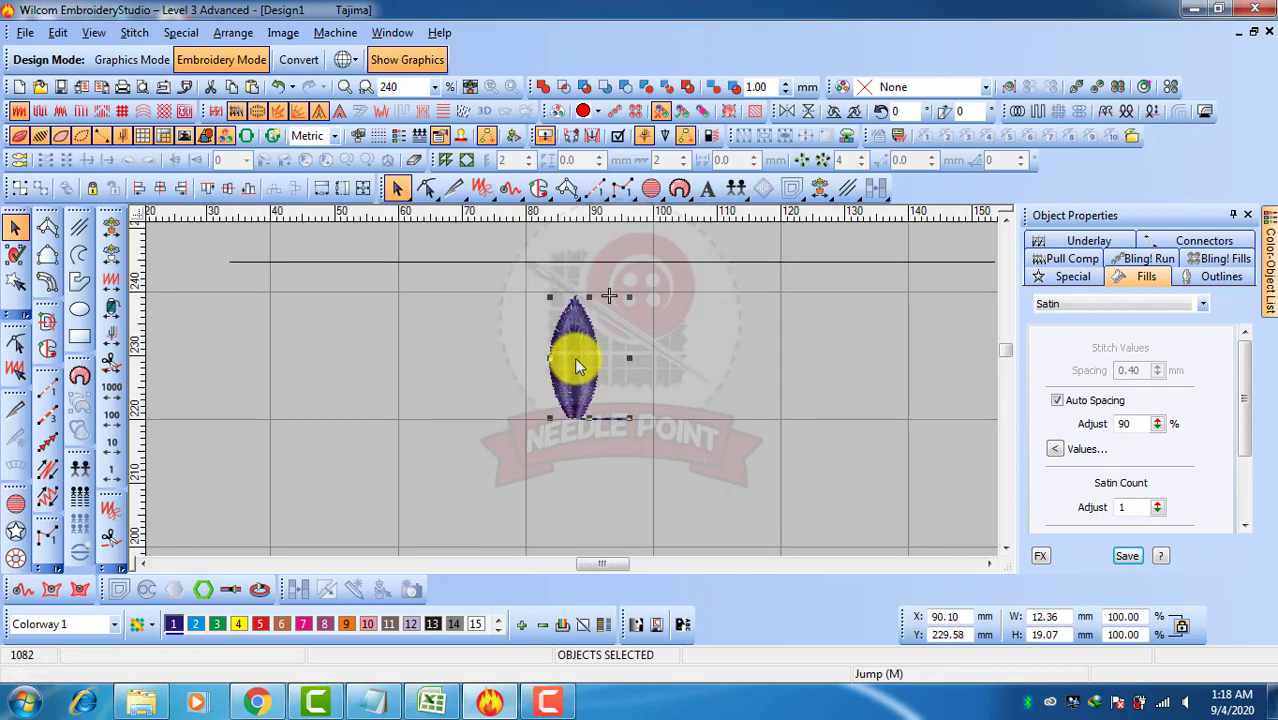
left_click_drag(575, 360, 489, 422)
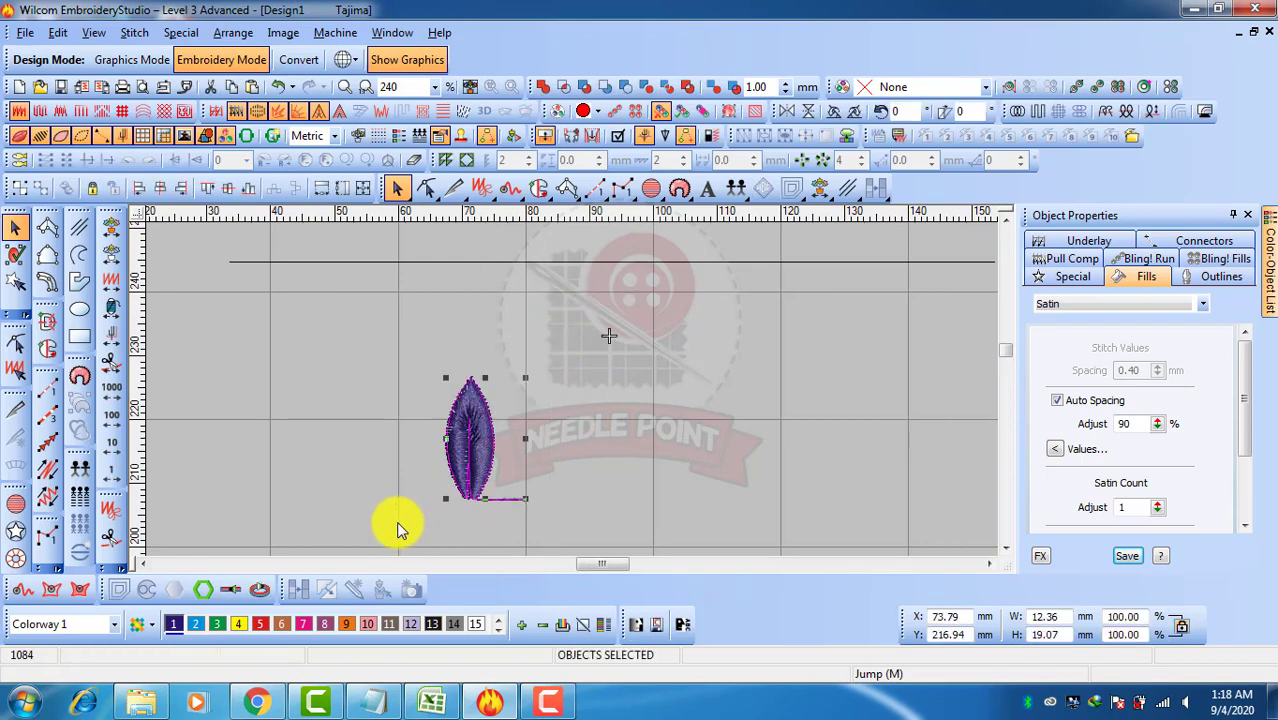
key("Delete")
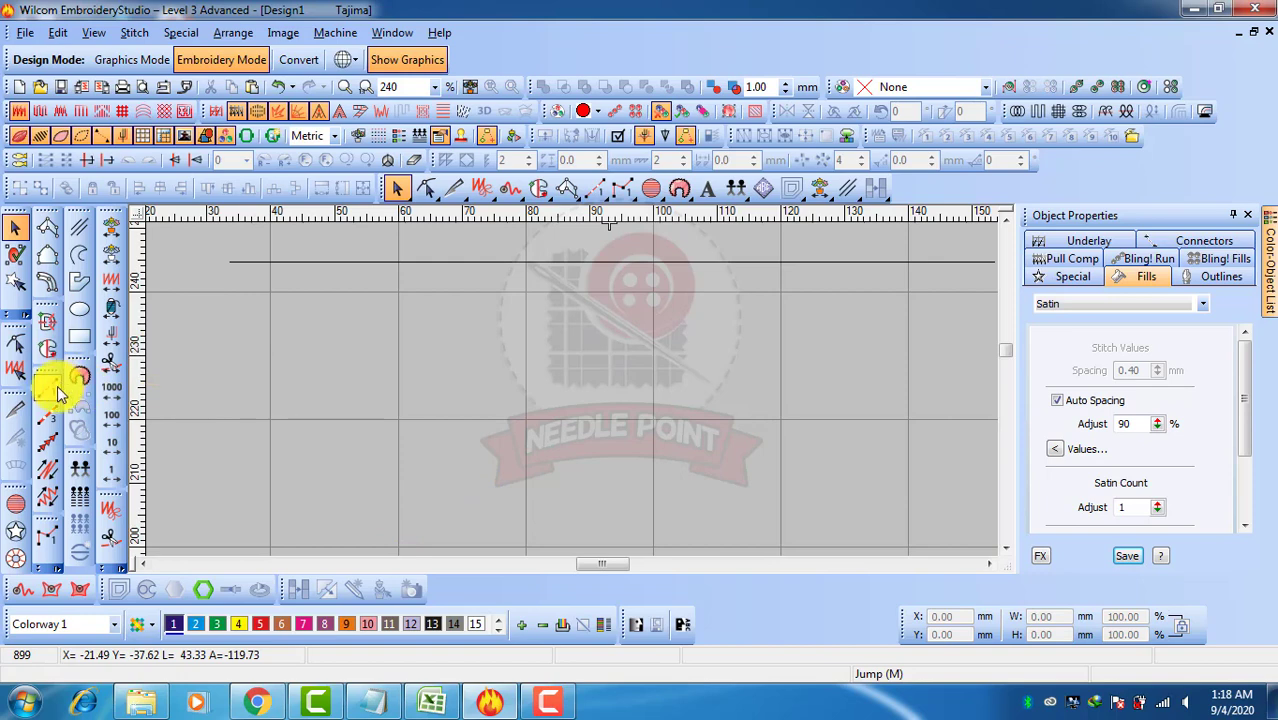
Digitize a horizontal Motif Run using the MOTIF leaf from set E2 just below the diamond border
left_click(47, 443)
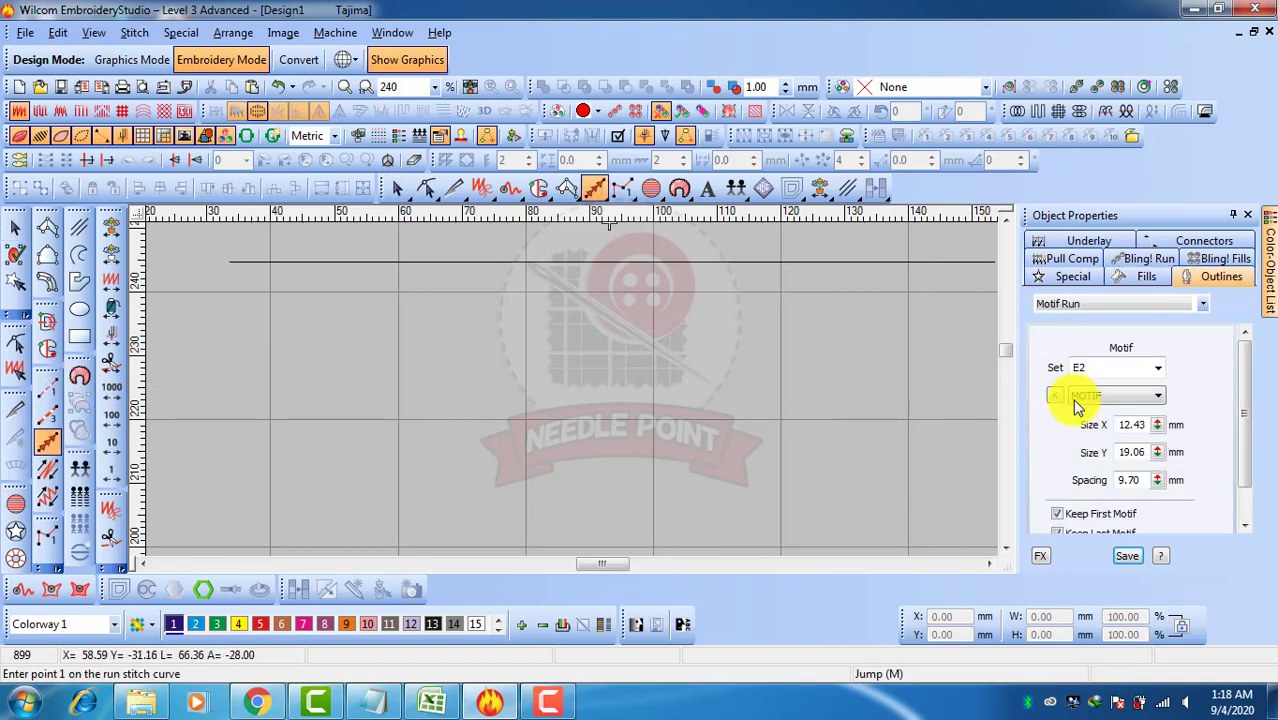
left_click(1108, 399)
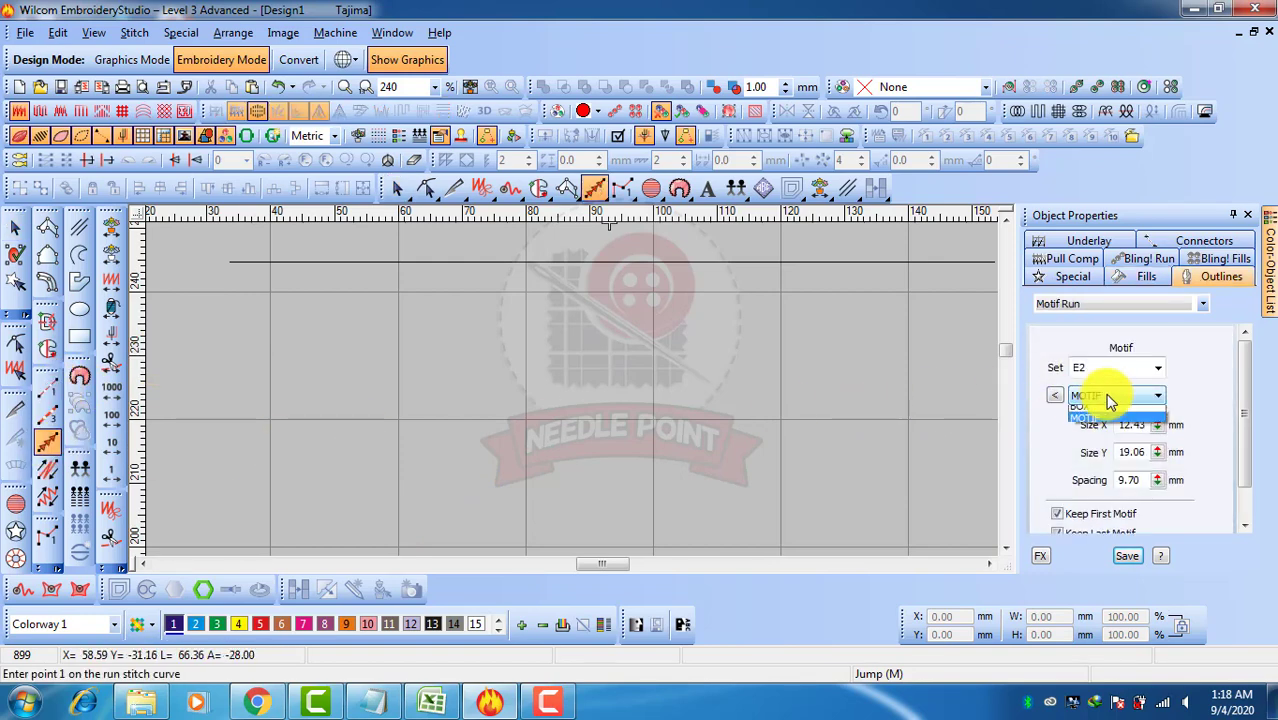
left_click(1055, 393)
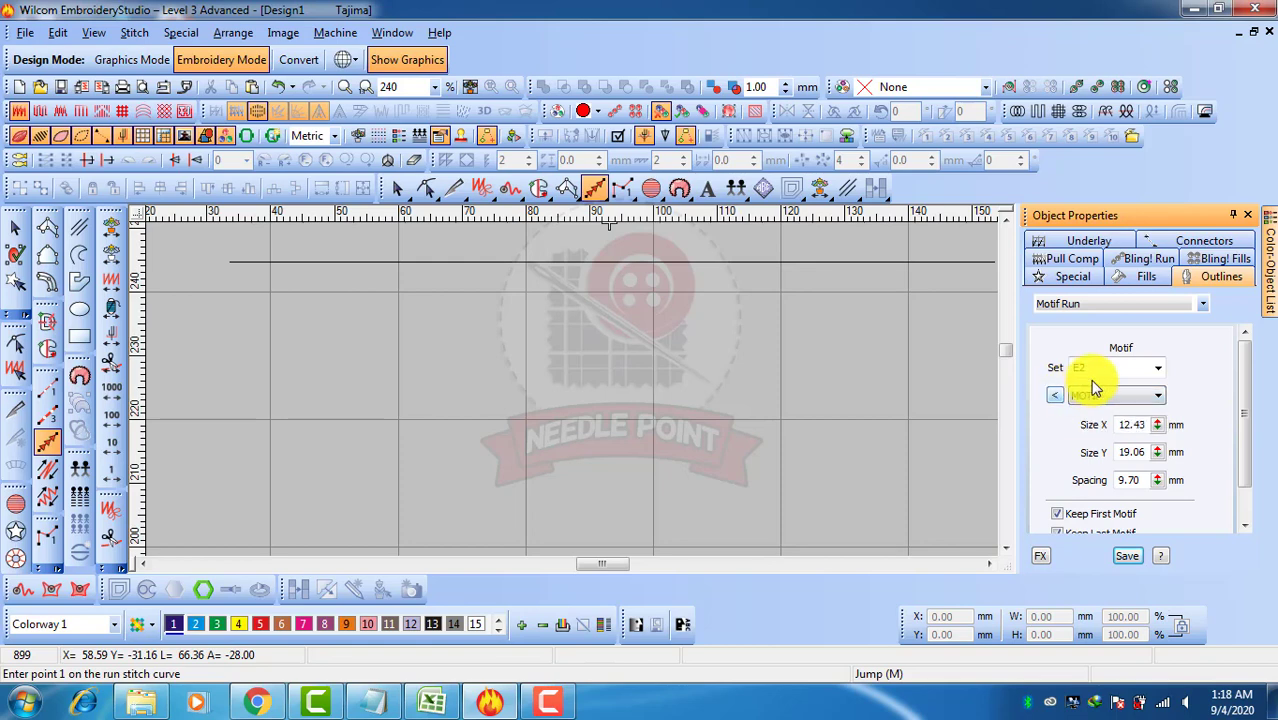
left_click(1053, 397)
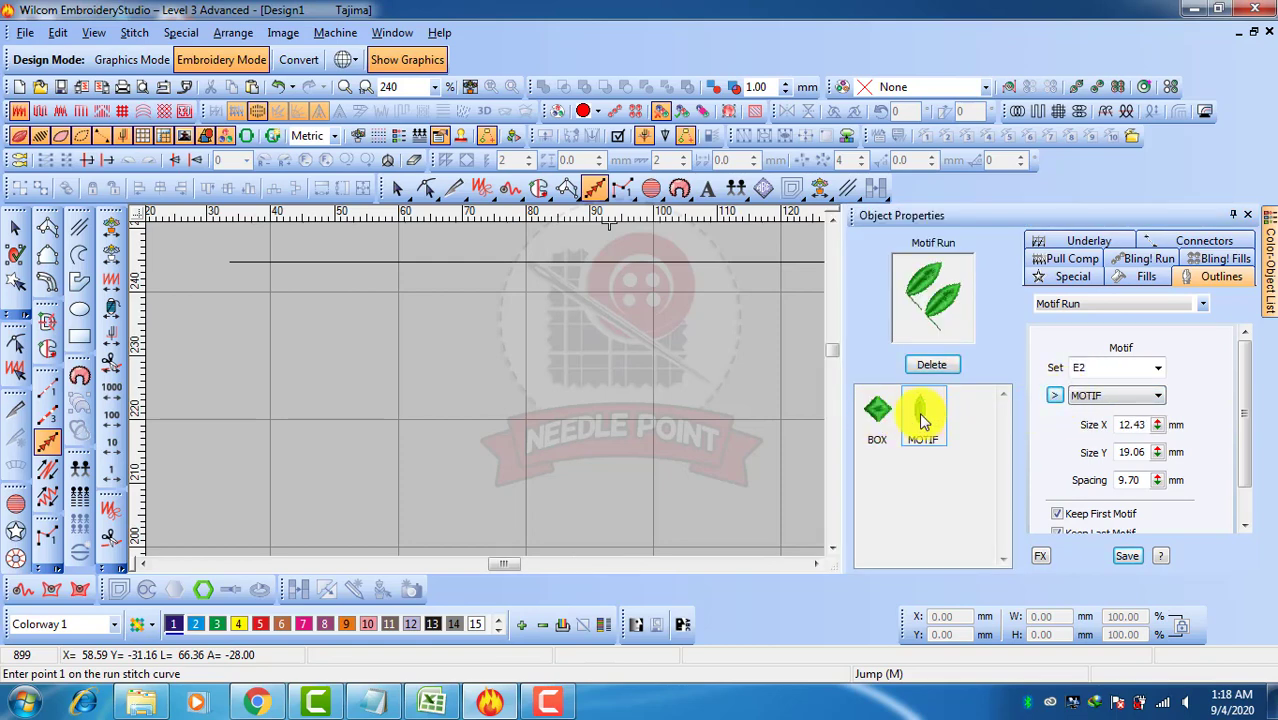
left_click(880, 420)
left_click(918, 410)
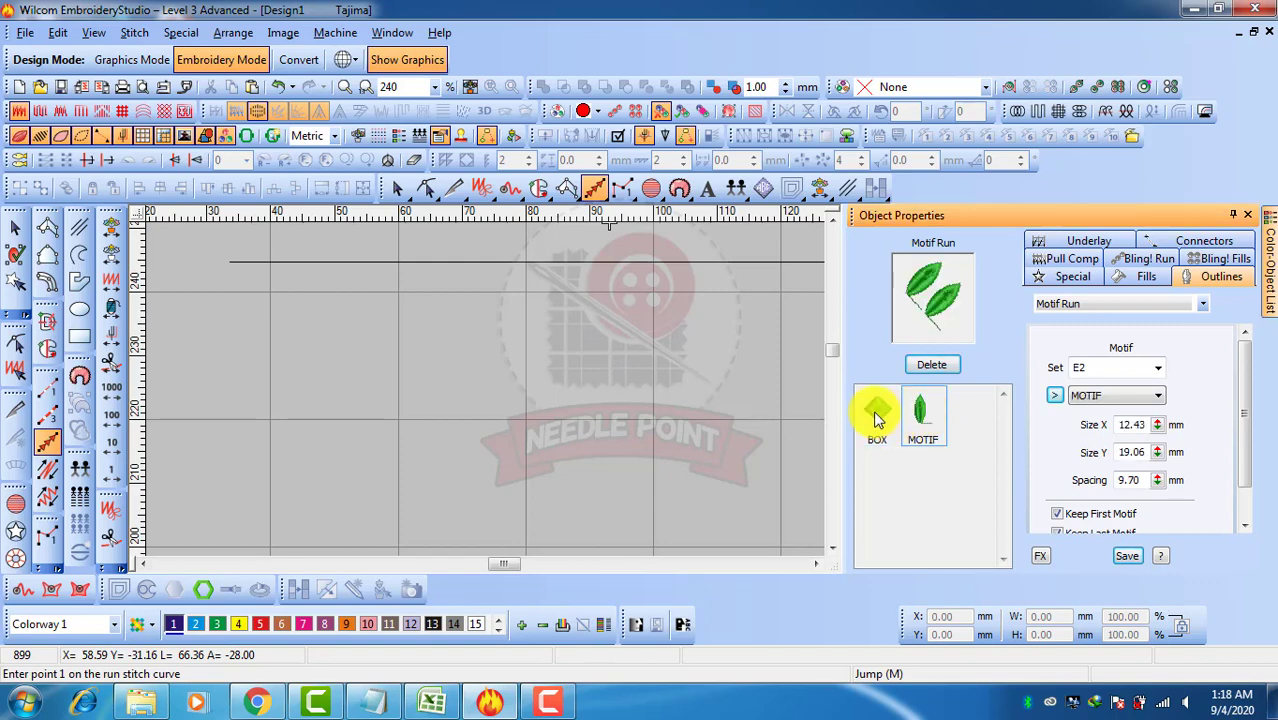
left_click(876, 418)
left_click(920, 412)
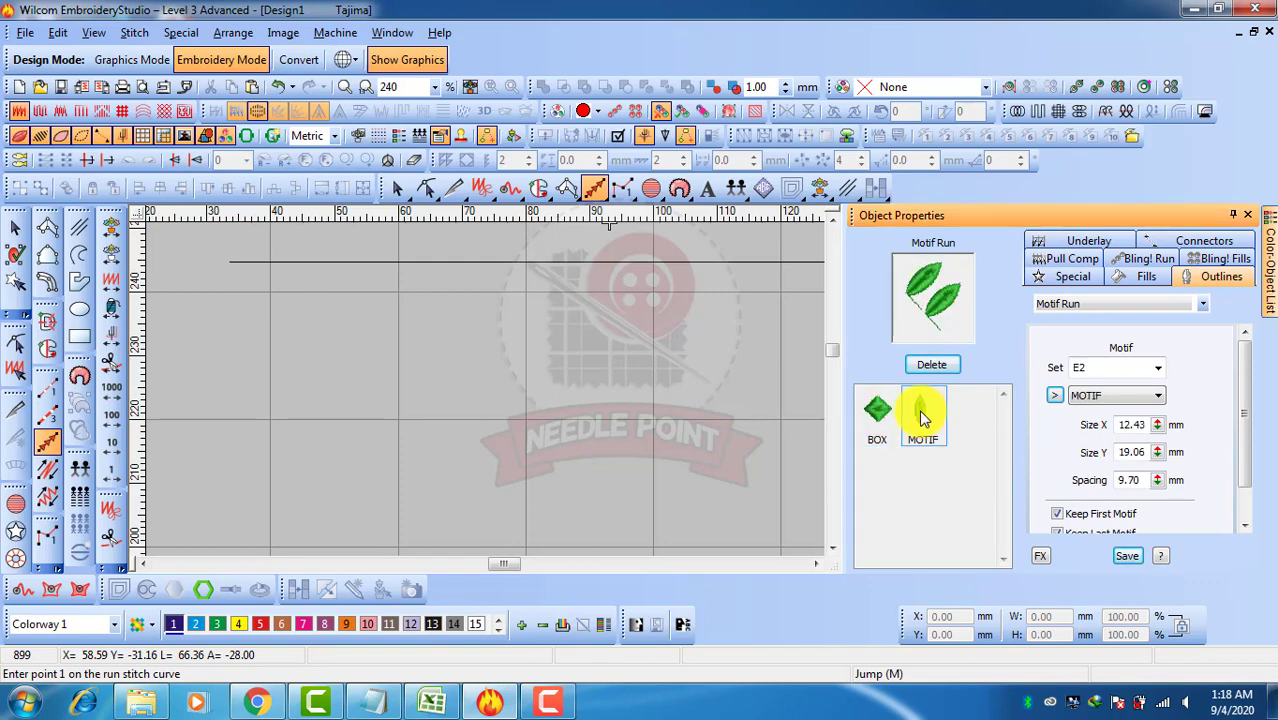
left_click(1055, 395)
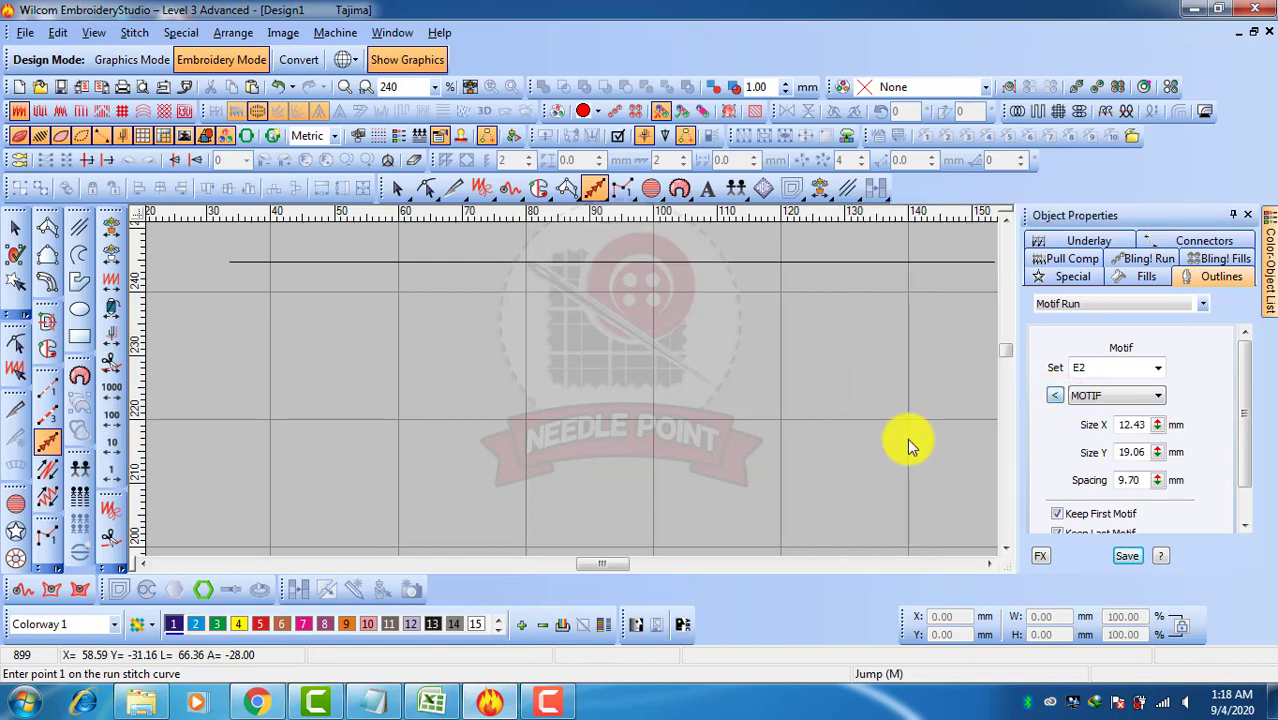
left_click(210, 365)
left_click(841, 386)
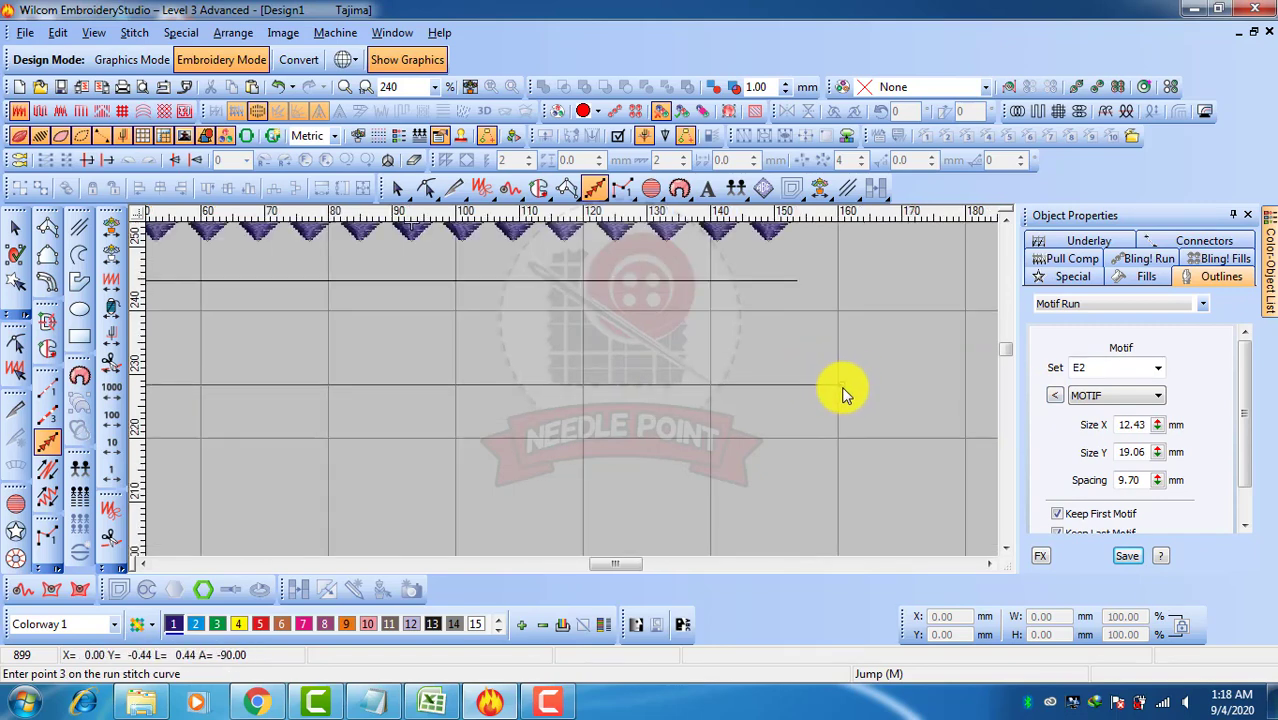
key("Return")
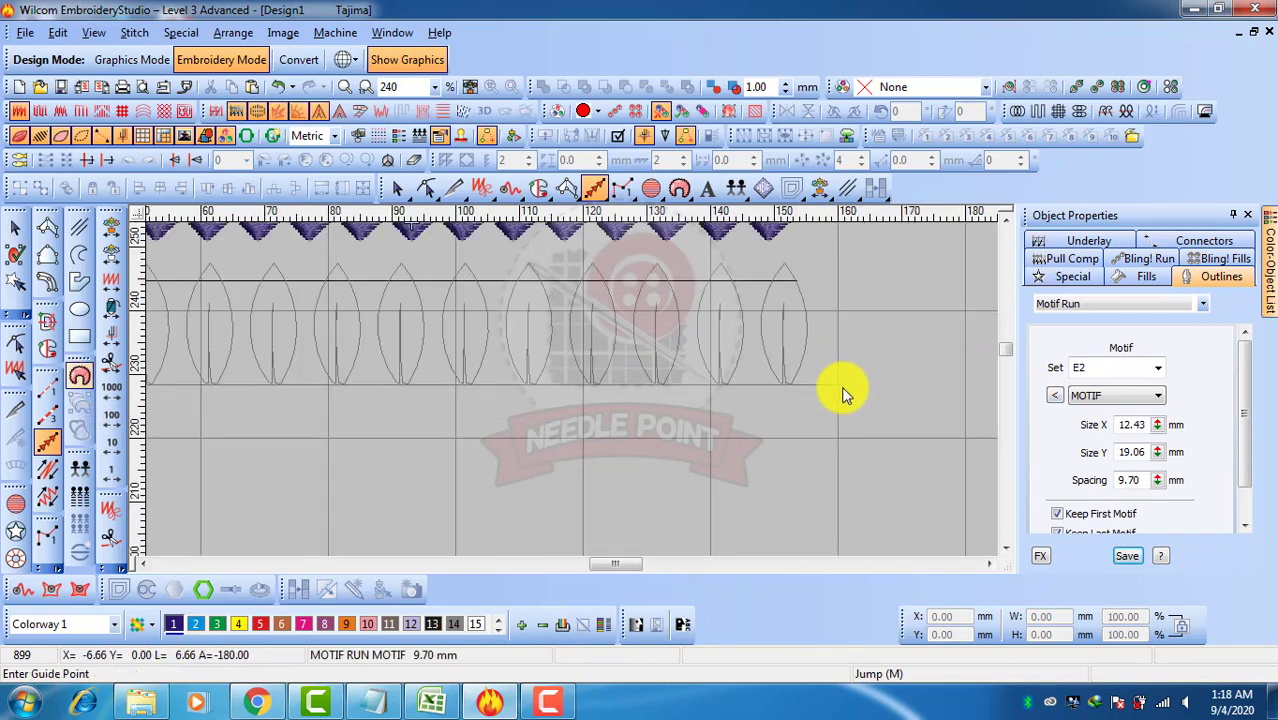
key("Return")
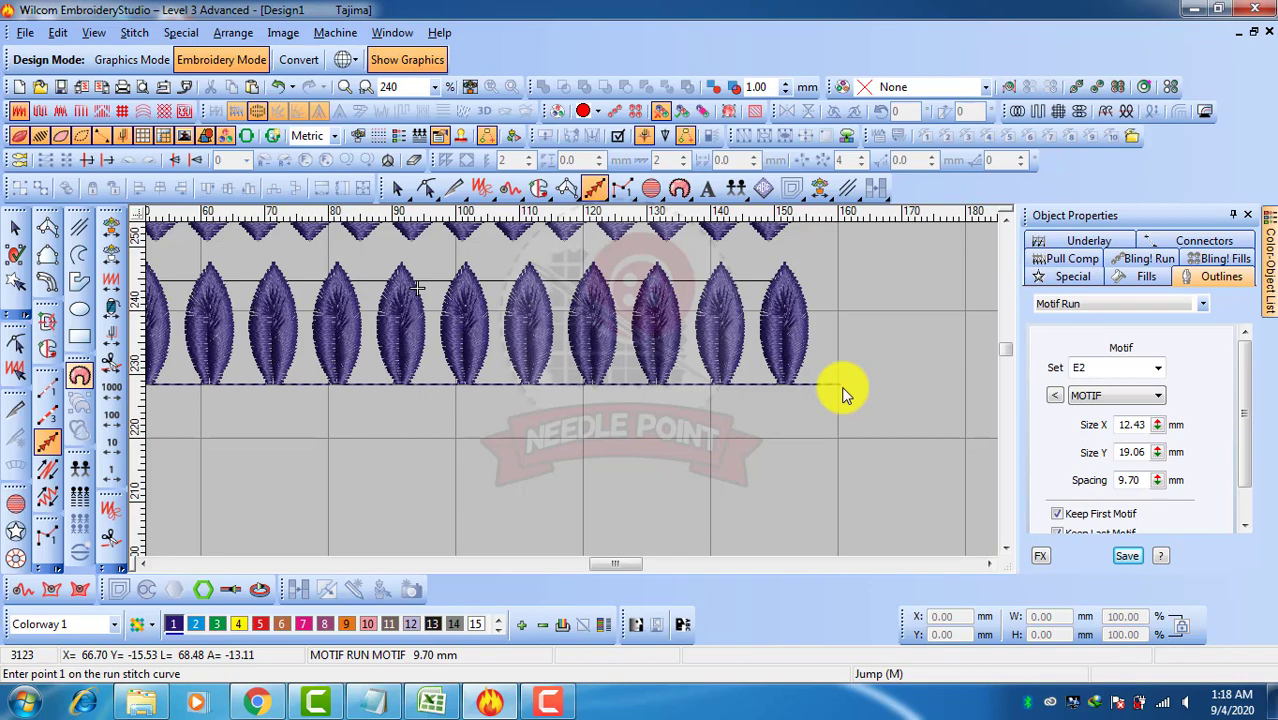
Reshape the leaf motif run into a curve by adding a curve point mid-run and pulling its right end downward
left_click(15, 228)
key("shift+z")
key("shift+z")
scroll(511, 381, "up", 2)
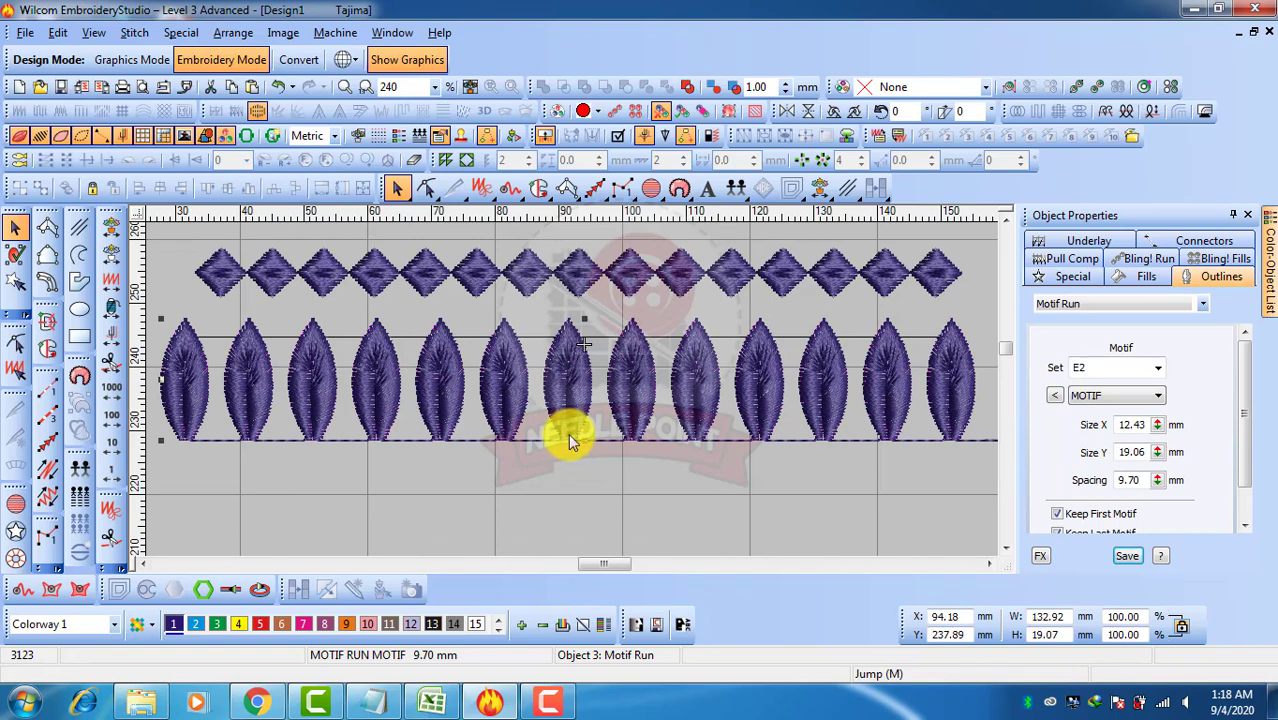
key("h")
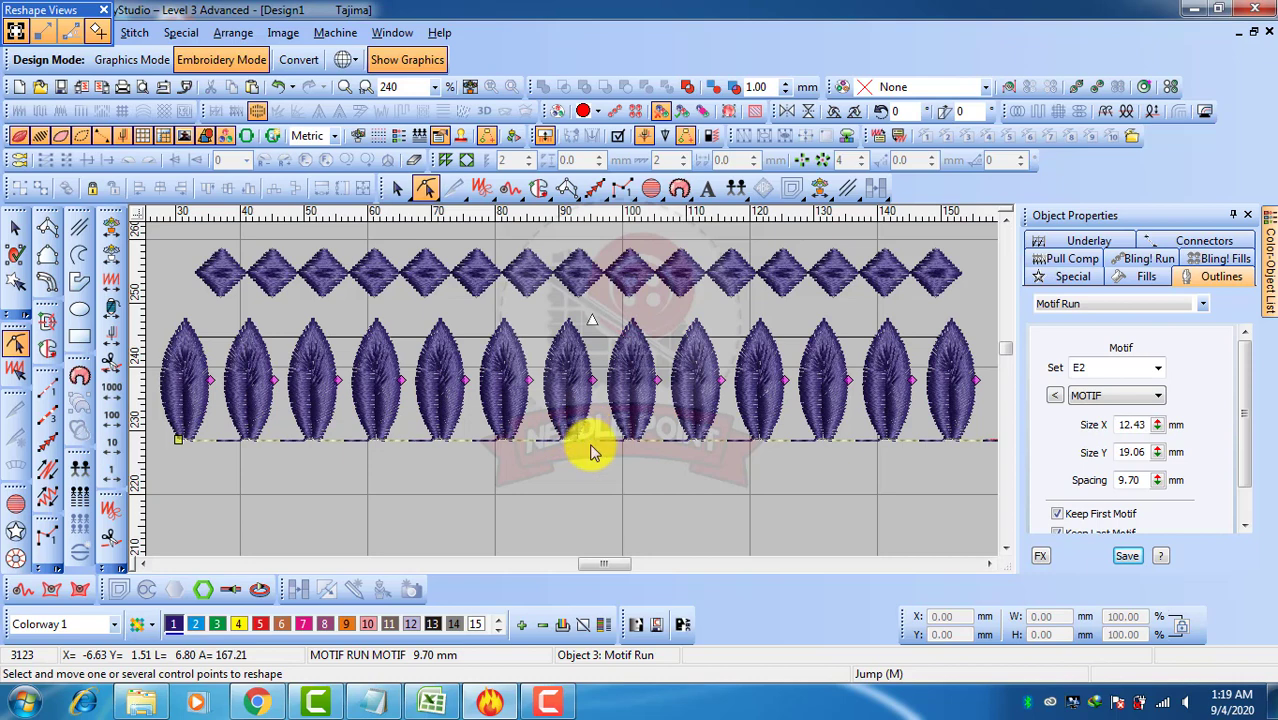
right_click(592, 441)
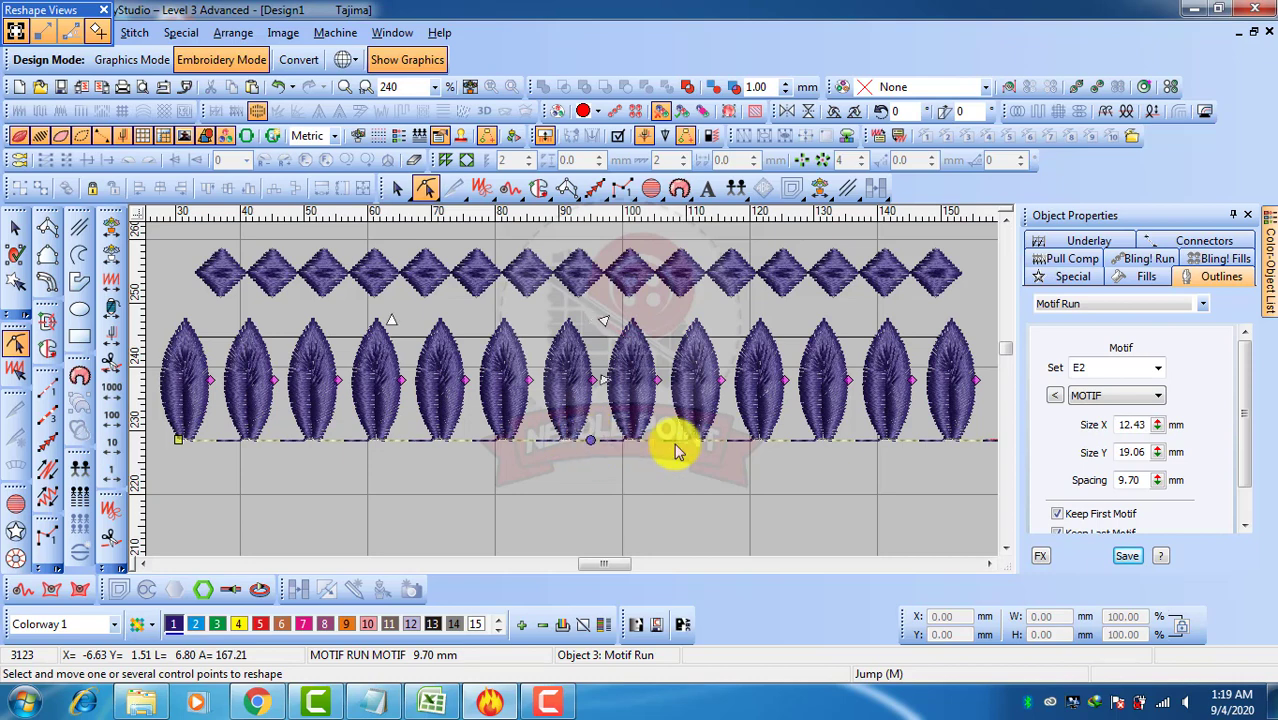
scroll(676, 444, "down", 1)
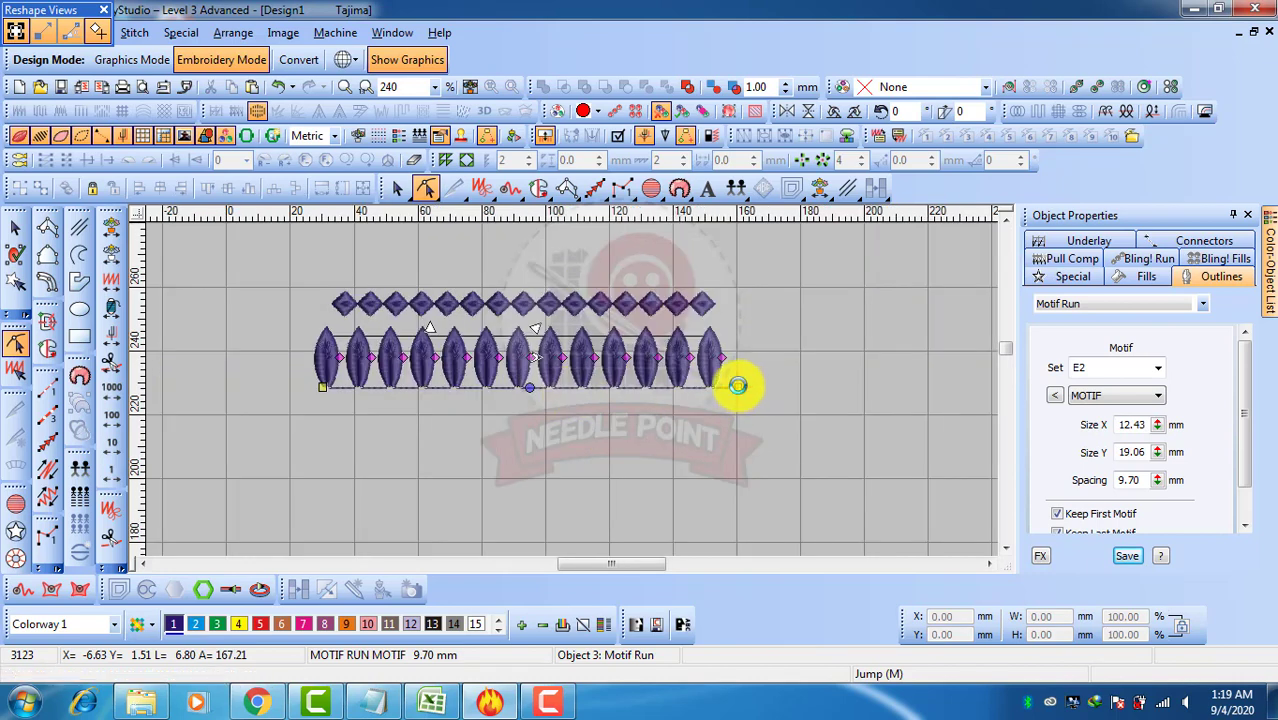
left_click_drag(737, 385, 710, 474)
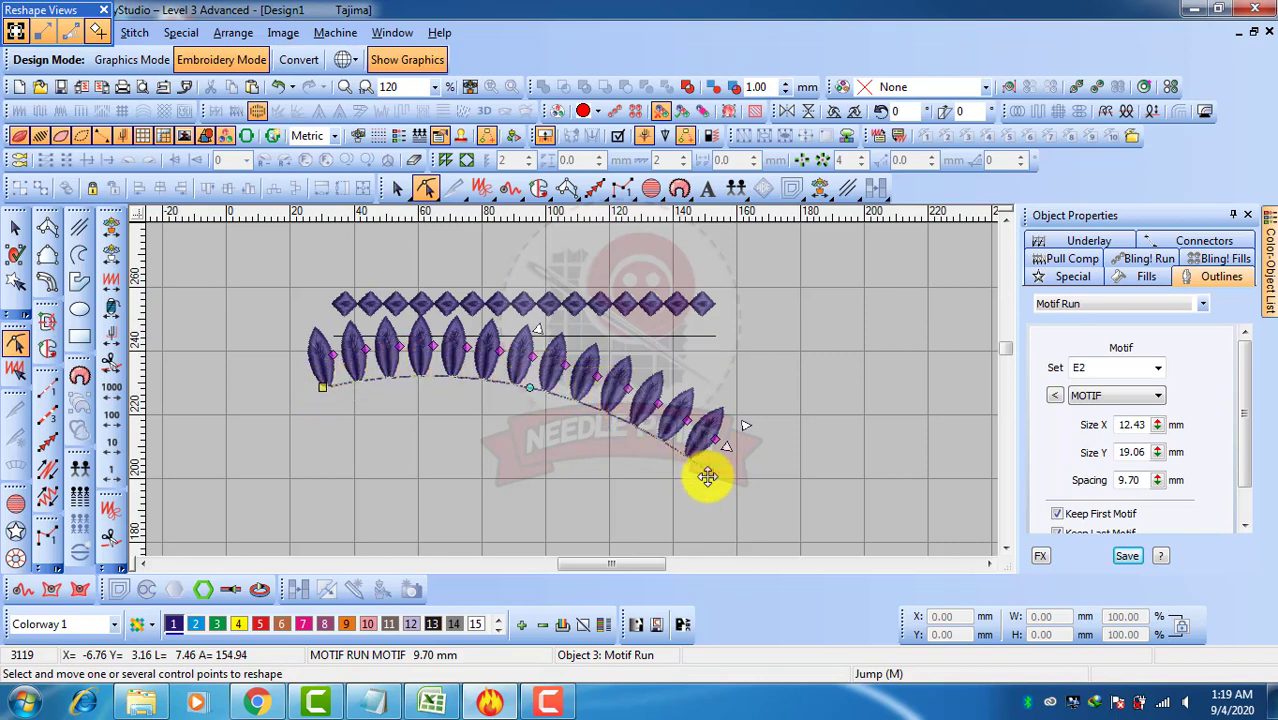
left_click_drag(708, 476, 672, 503)
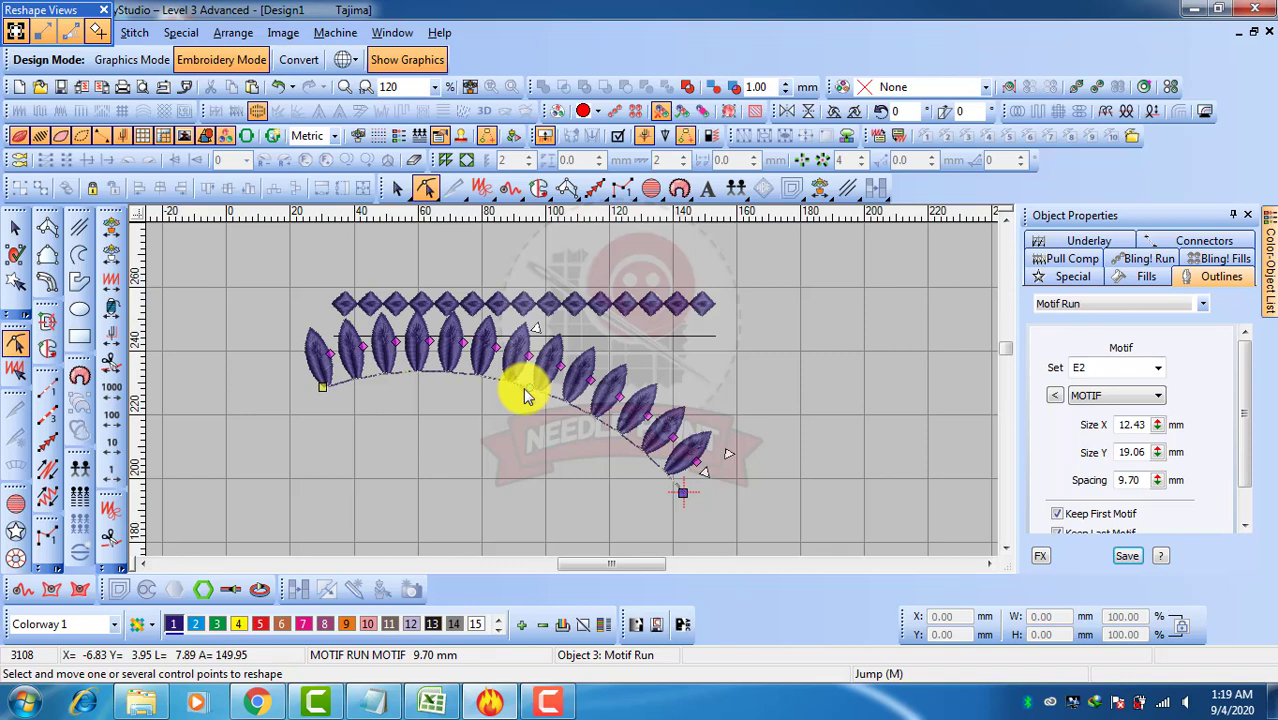
left_click(14, 226)
Move the curved leaf motif run slightly down and to the right
left_click(660, 337)
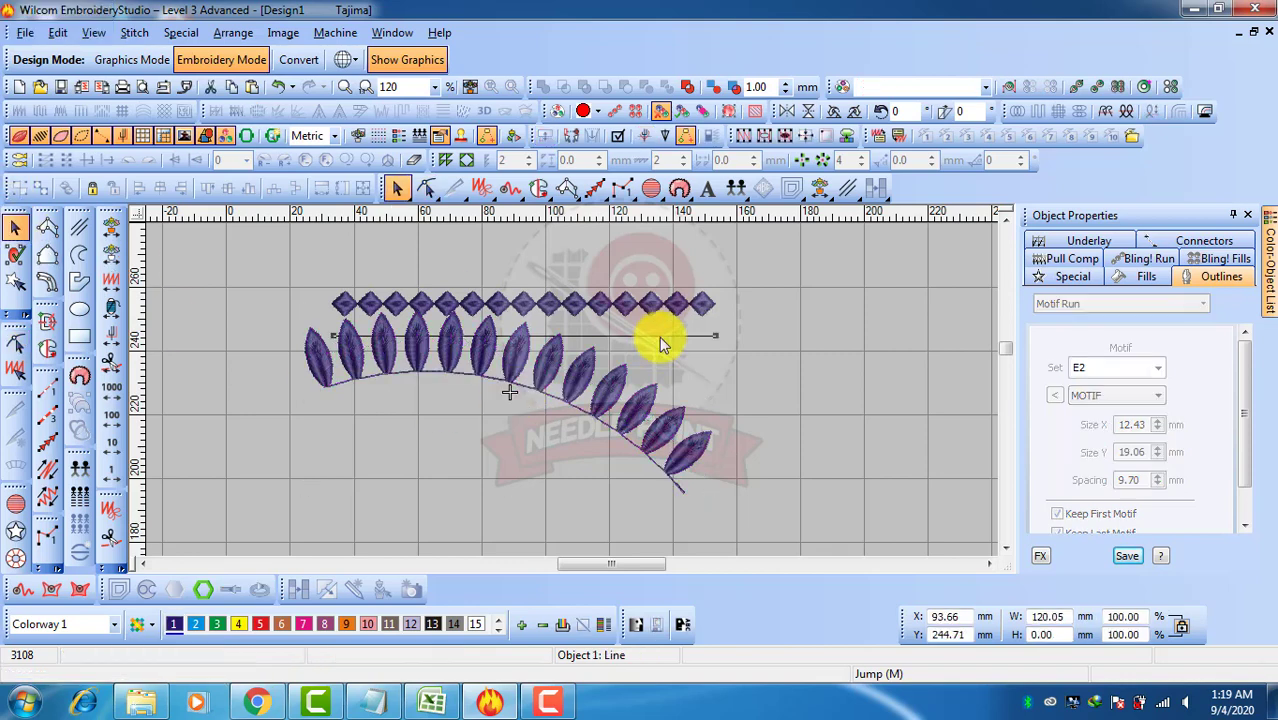
left_click(782, 417)
left_click_drag(513, 373, 530, 400)
left_click(765, 385)
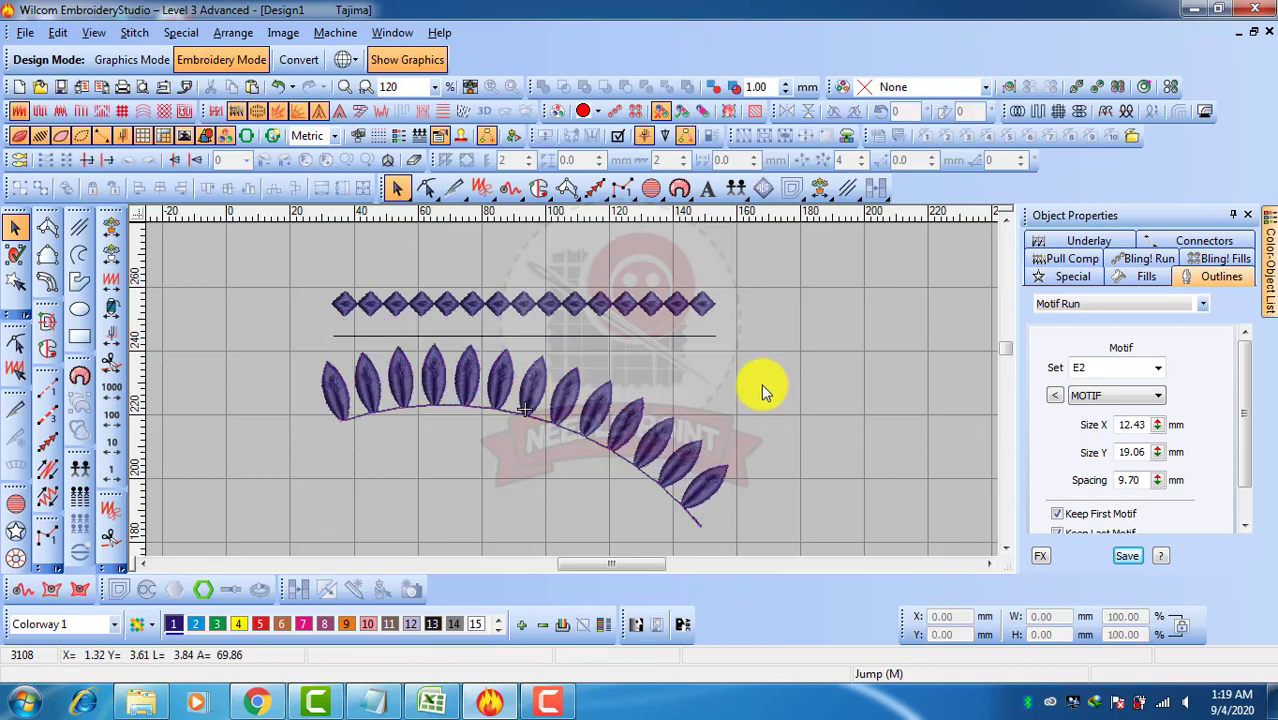
Move the diamond border and the straight line above the leaves slightly upward
left_click(486, 303)
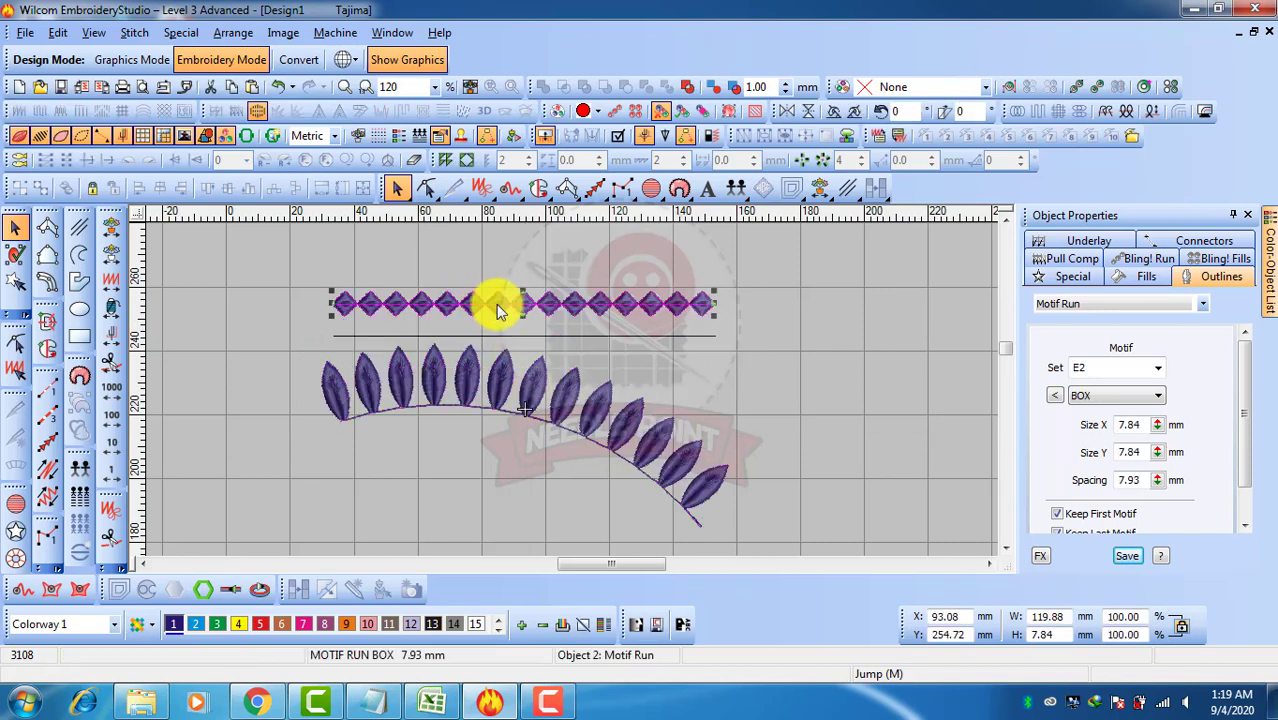
left_click_drag(497, 305, 494, 297)
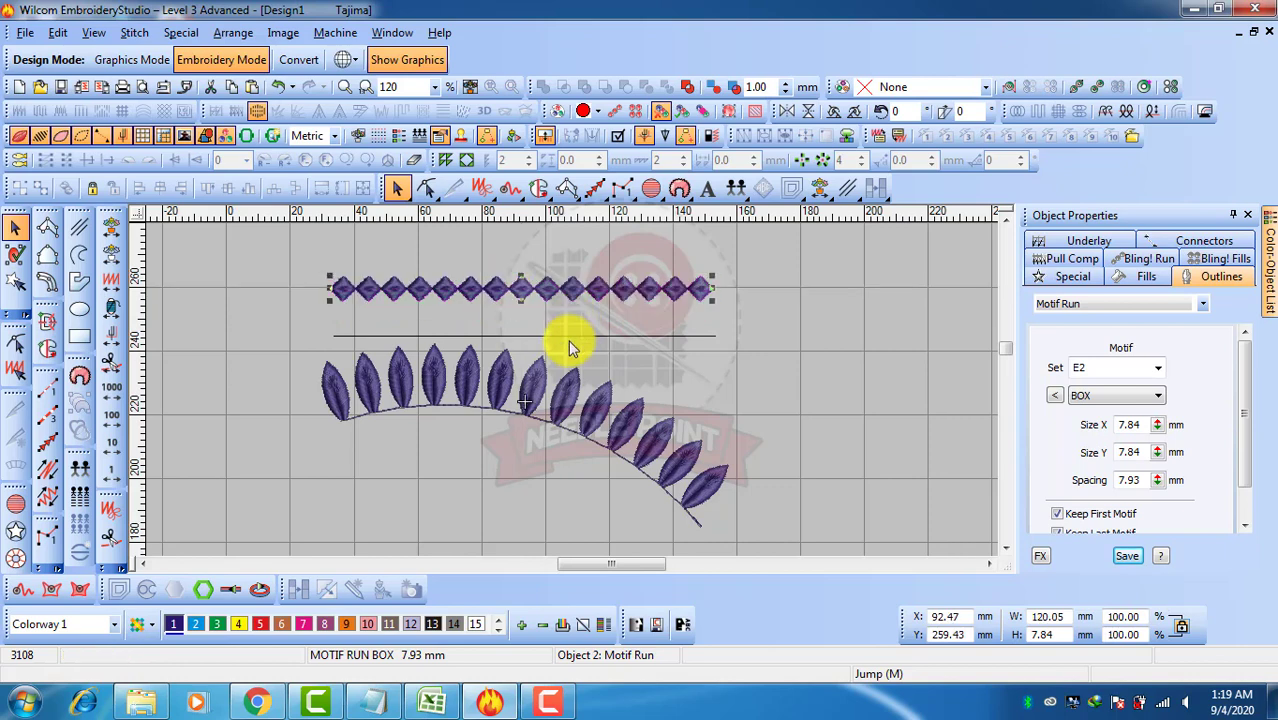
left_click_drag(742, 326, 505, 345)
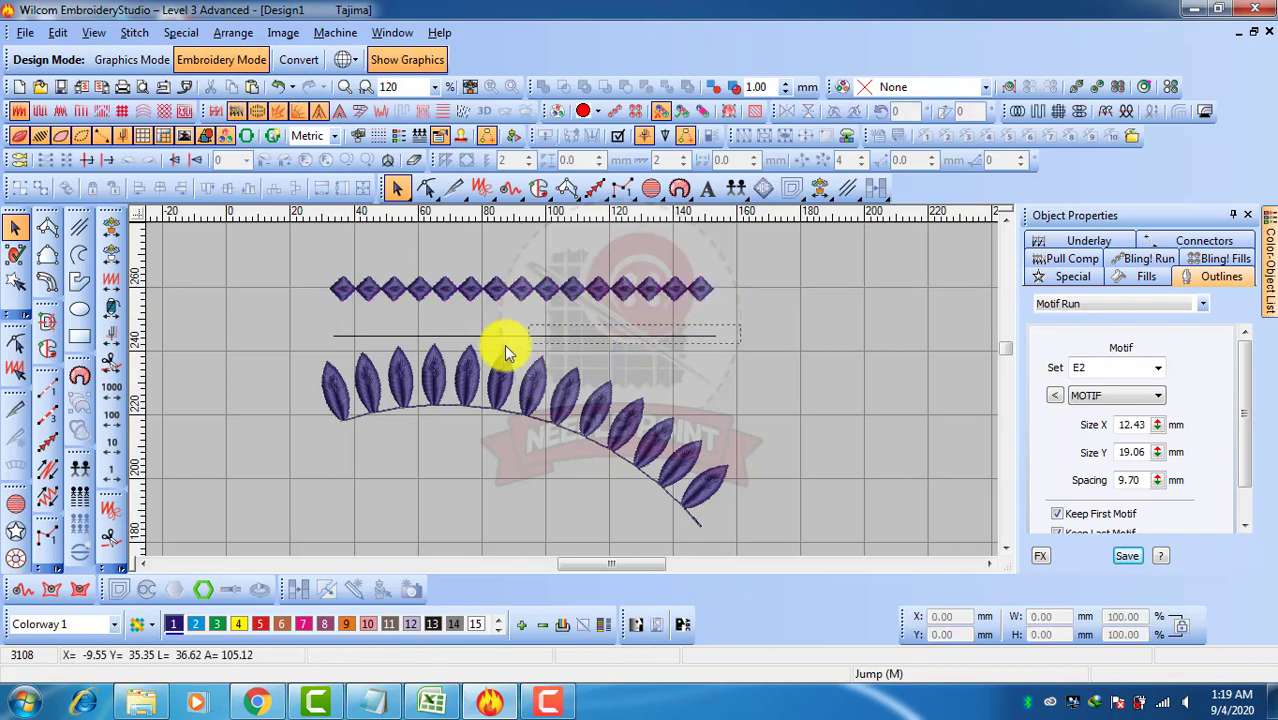
mouse_move(318, 362)
left_mouse_down()
mouse_move(309, 356)
mouse_move(316, 368)
left_mouse_up()
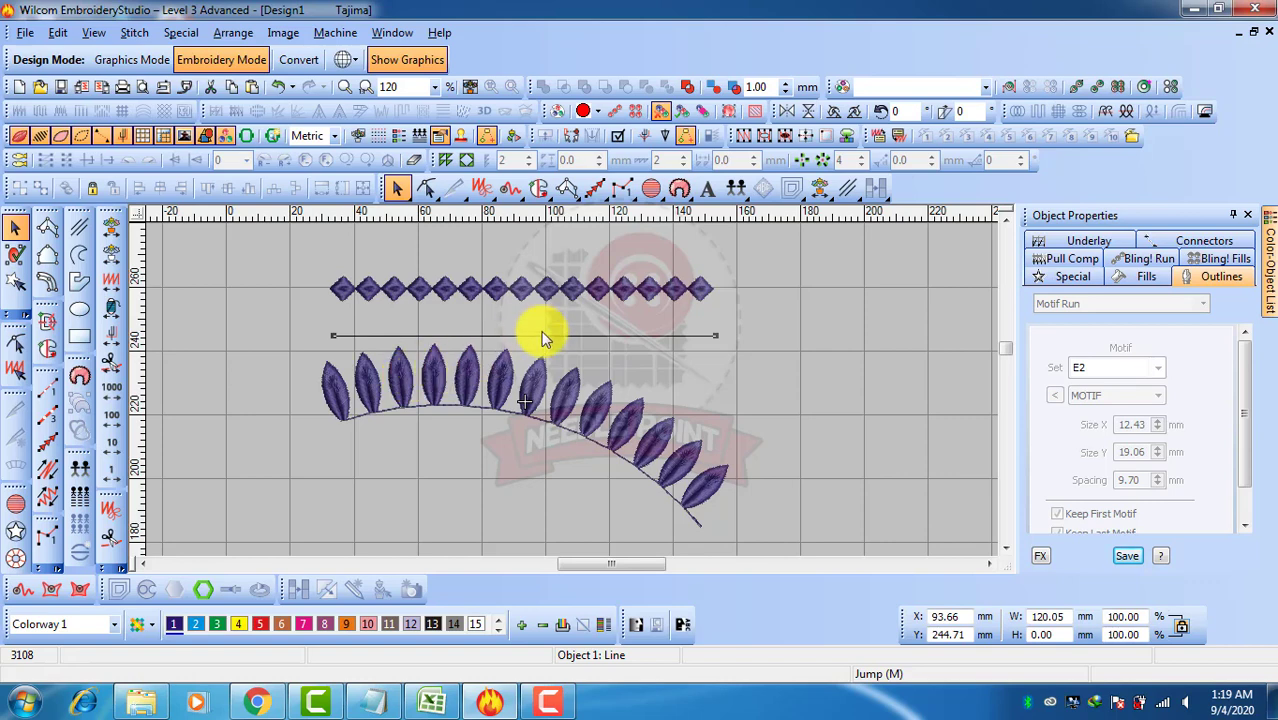
left_click_drag(528, 342, 530, 327)
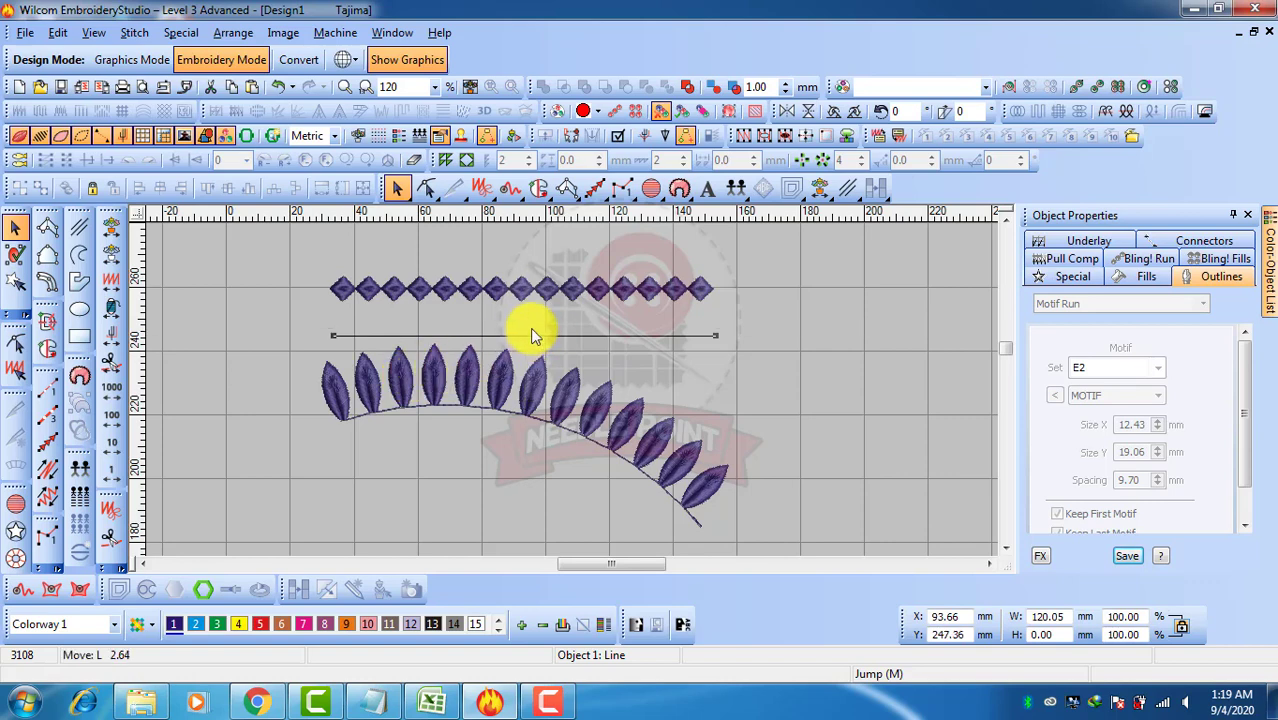
left_click(688, 366)
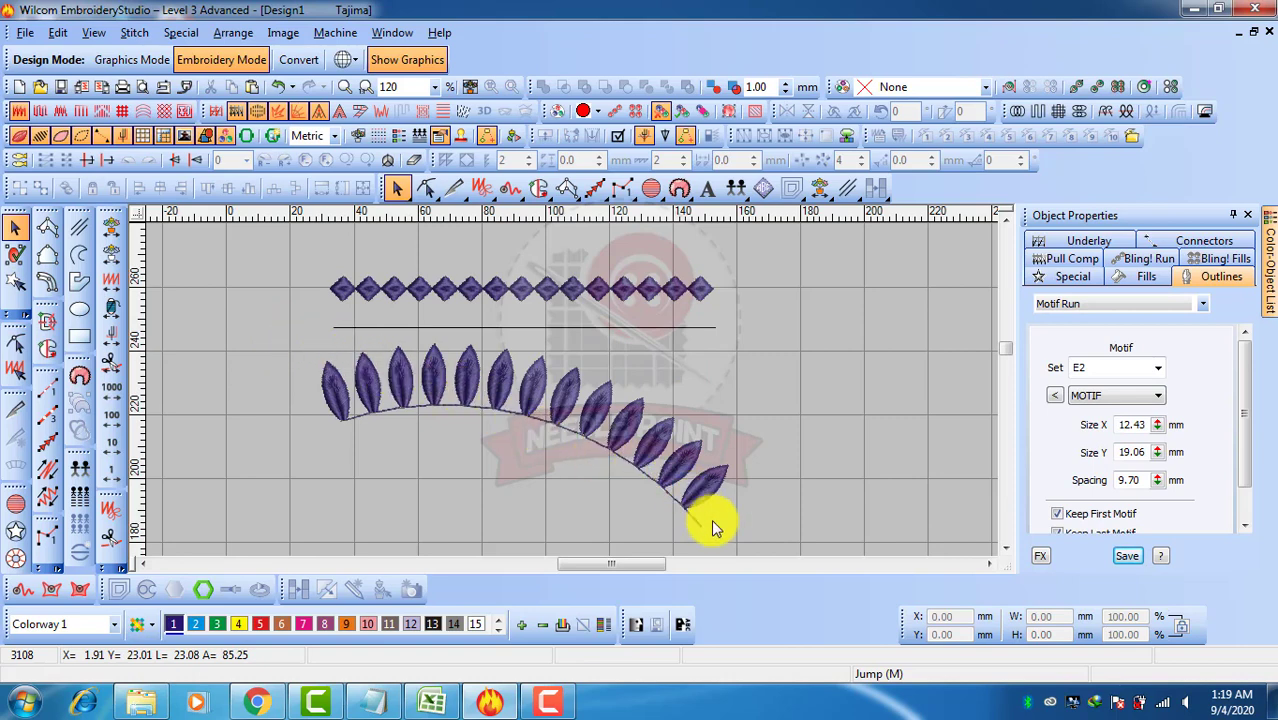
Select the curved leaf motif run
left_click_drag(713, 522, 633, 476)
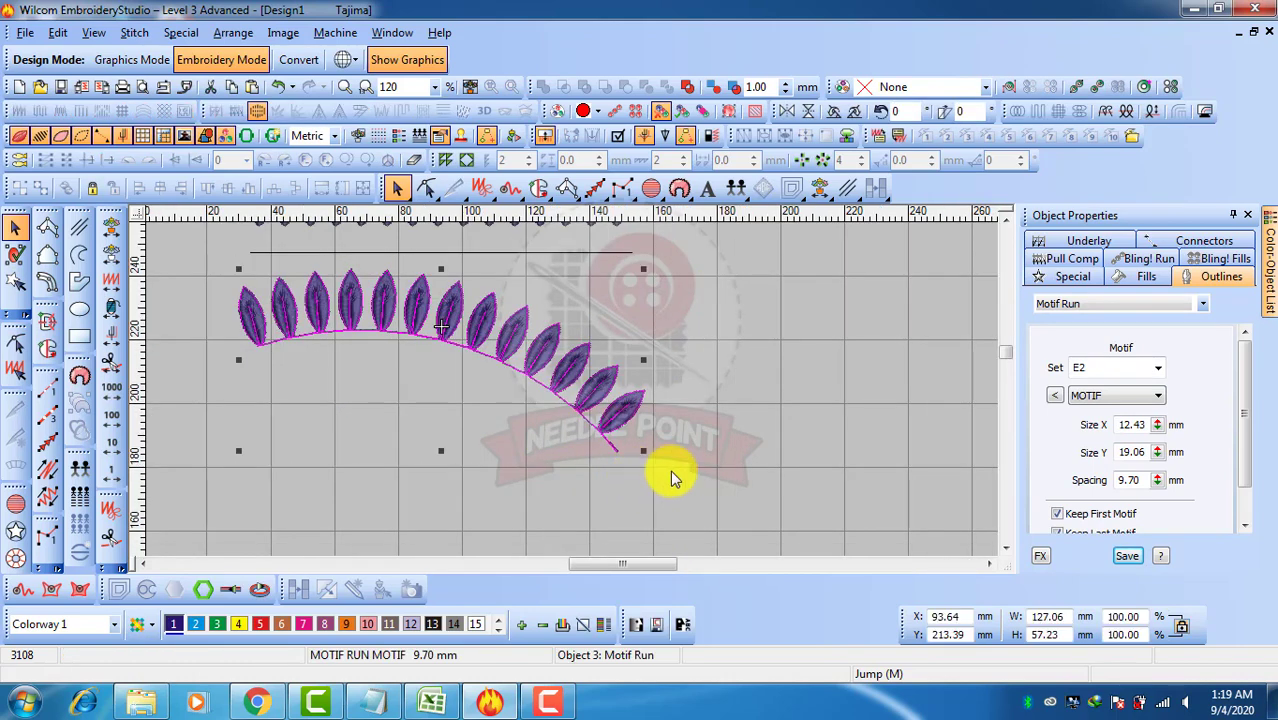
left_click(668, 472)
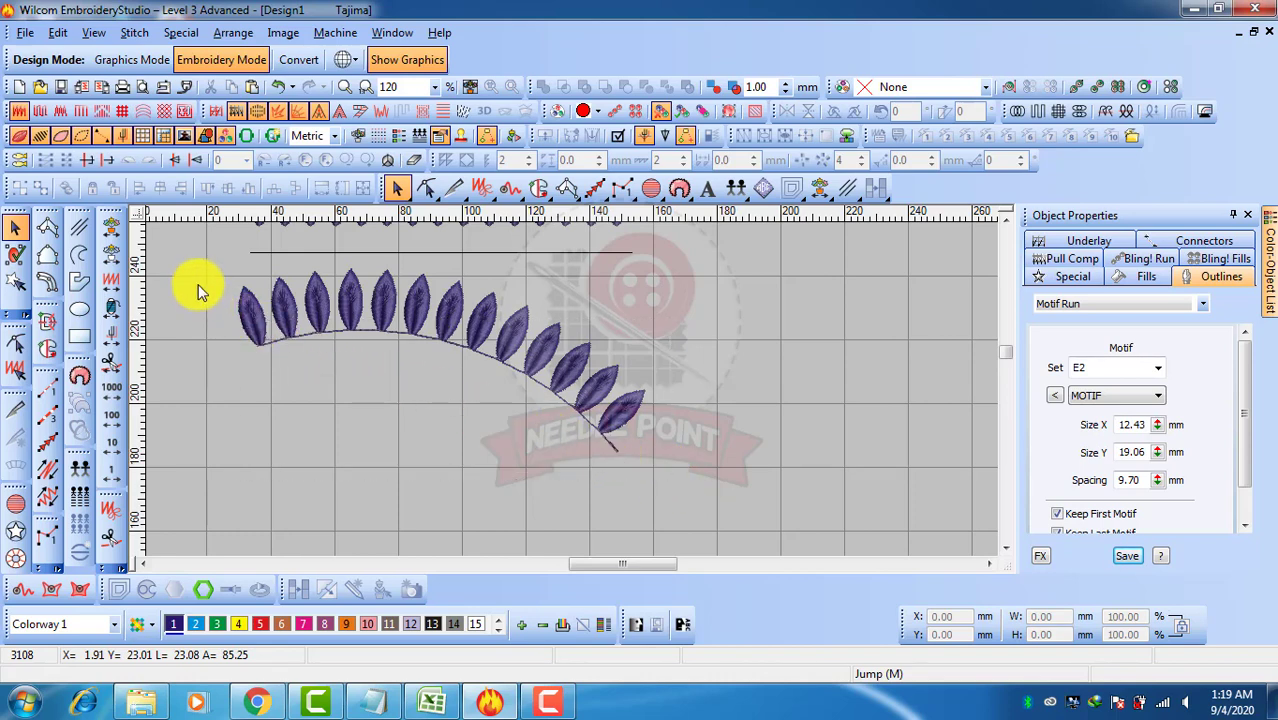
left_click_drag(198, 262, 658, 477)
left_click(219, 298)
left_click(608, 448)
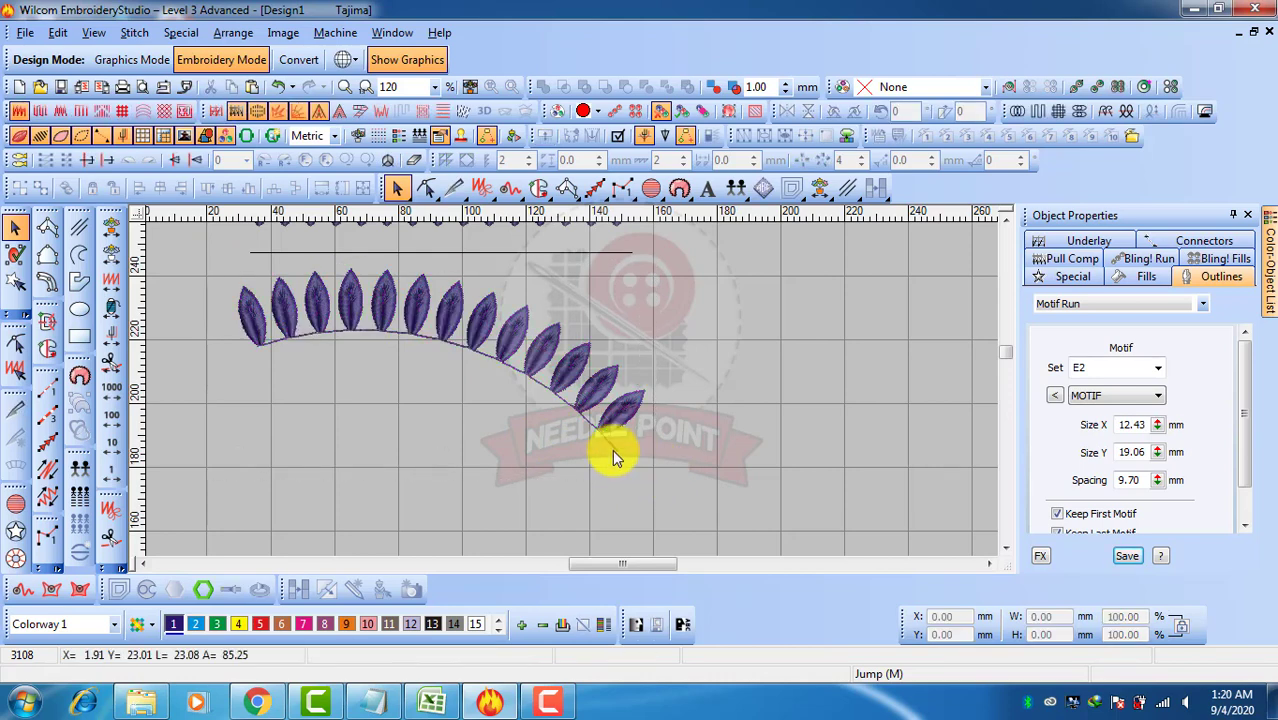
key("Tab")
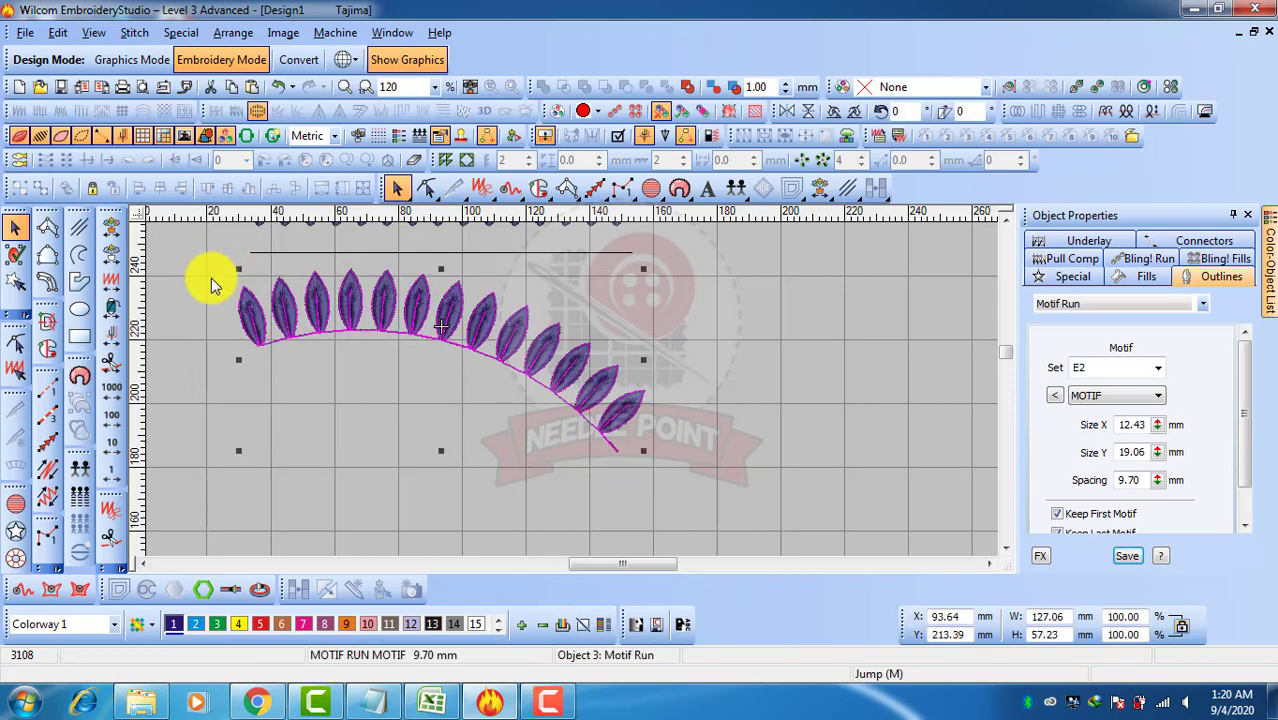